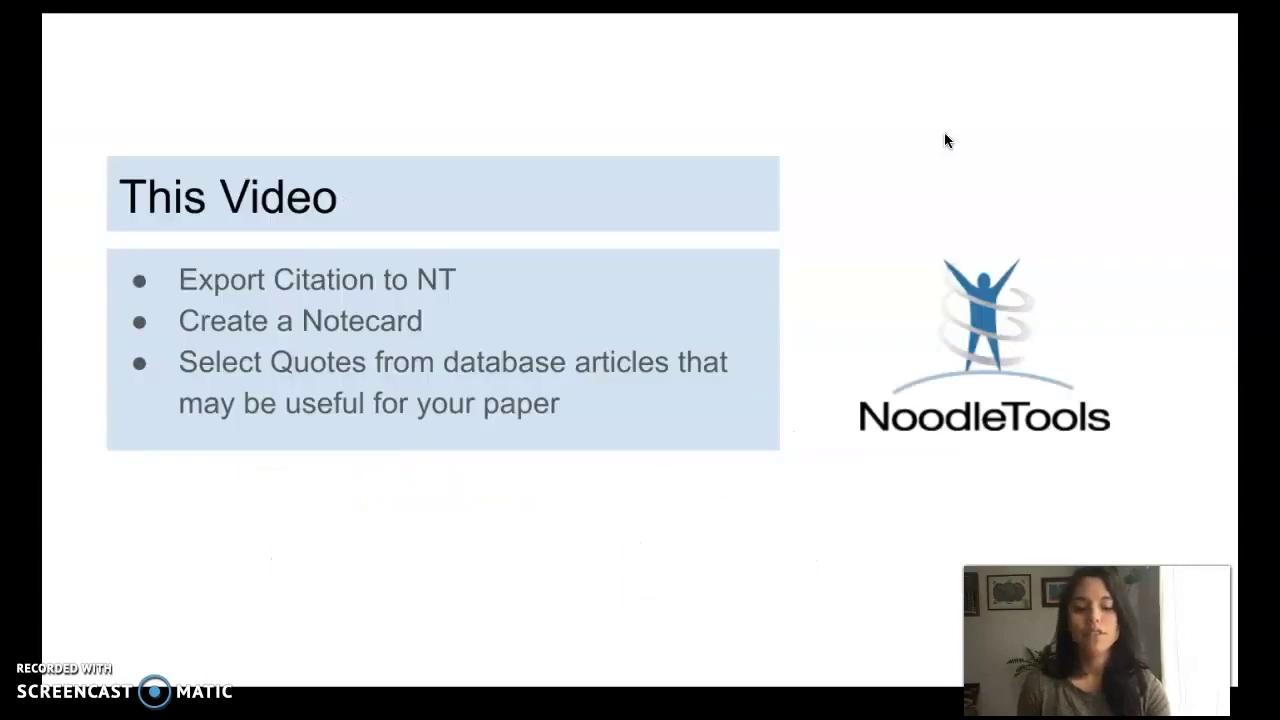
- Advance to slide 7's notecard requirements and exit the slideshow back to the editor
key("Right")
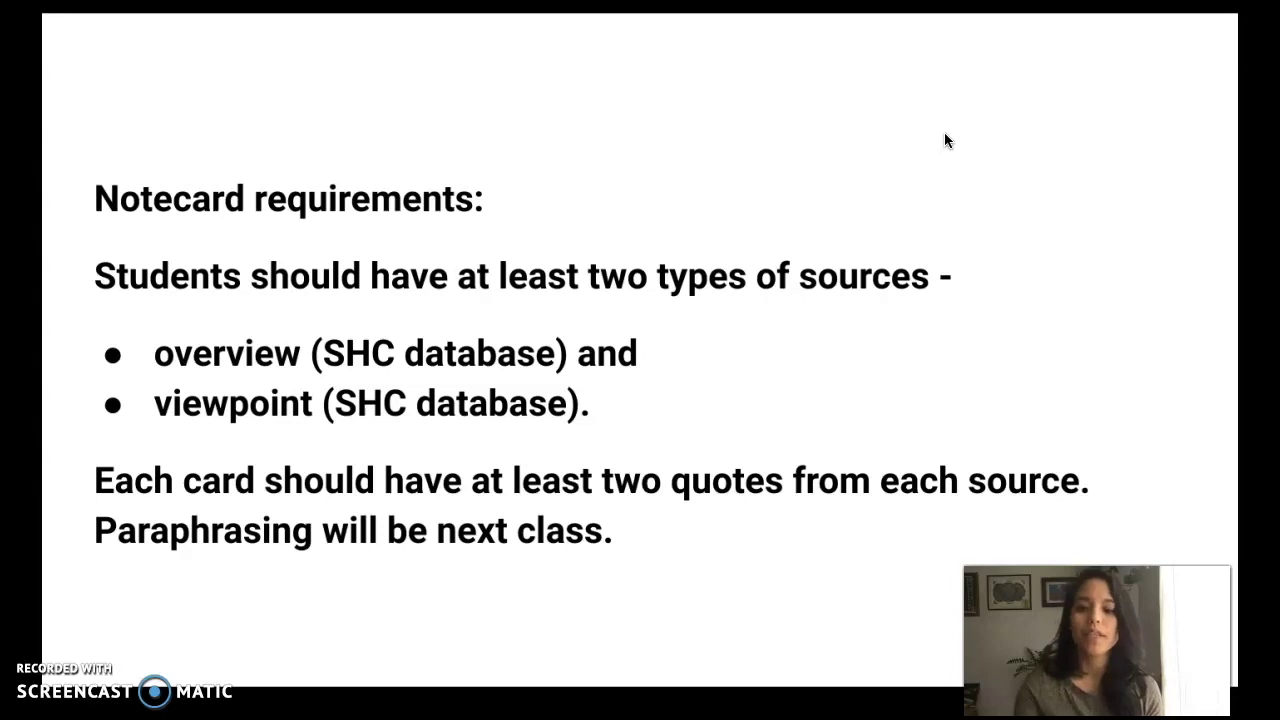
key("Escape")
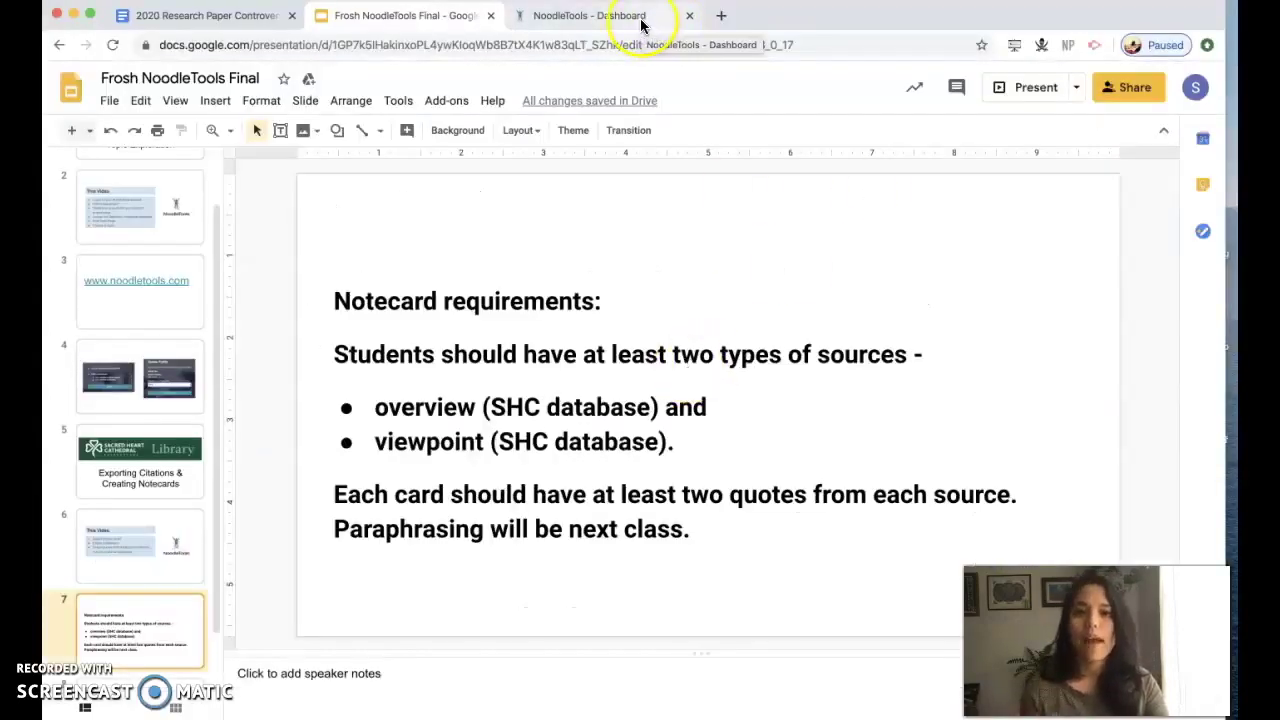
- Open the Tapia Frosh Final project from the NoodleTools projects list
left_click(643, 20)
left_click(486, 90)
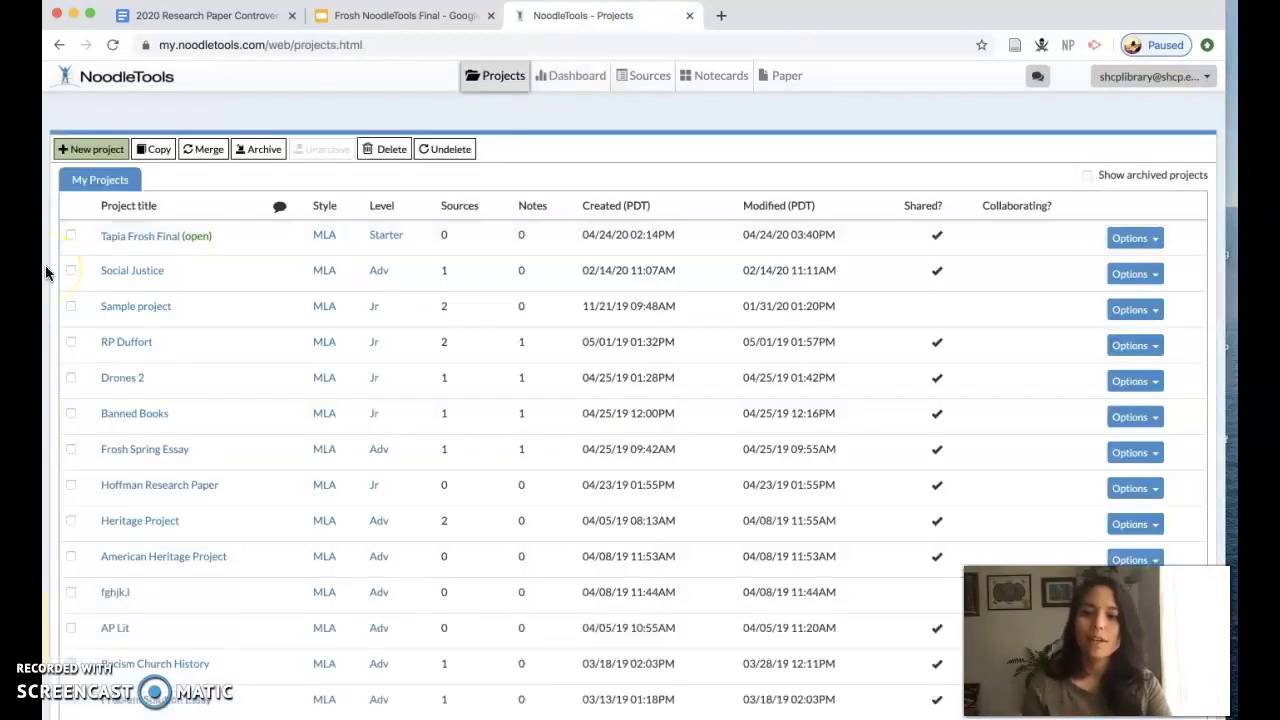
left_click(140, 243)
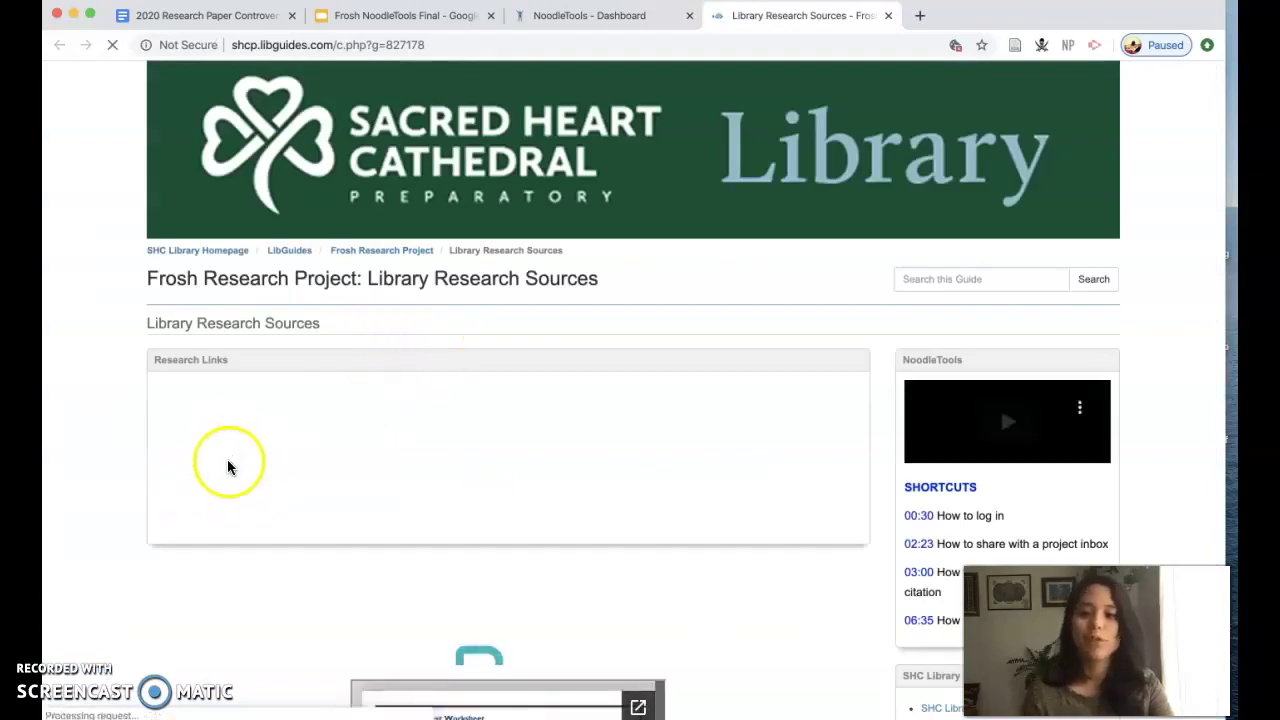
- Launch Opposing Viewpoints, find 'cyber' in the issue list, and open the Cyberbullying overview page
left_click(244, 460)
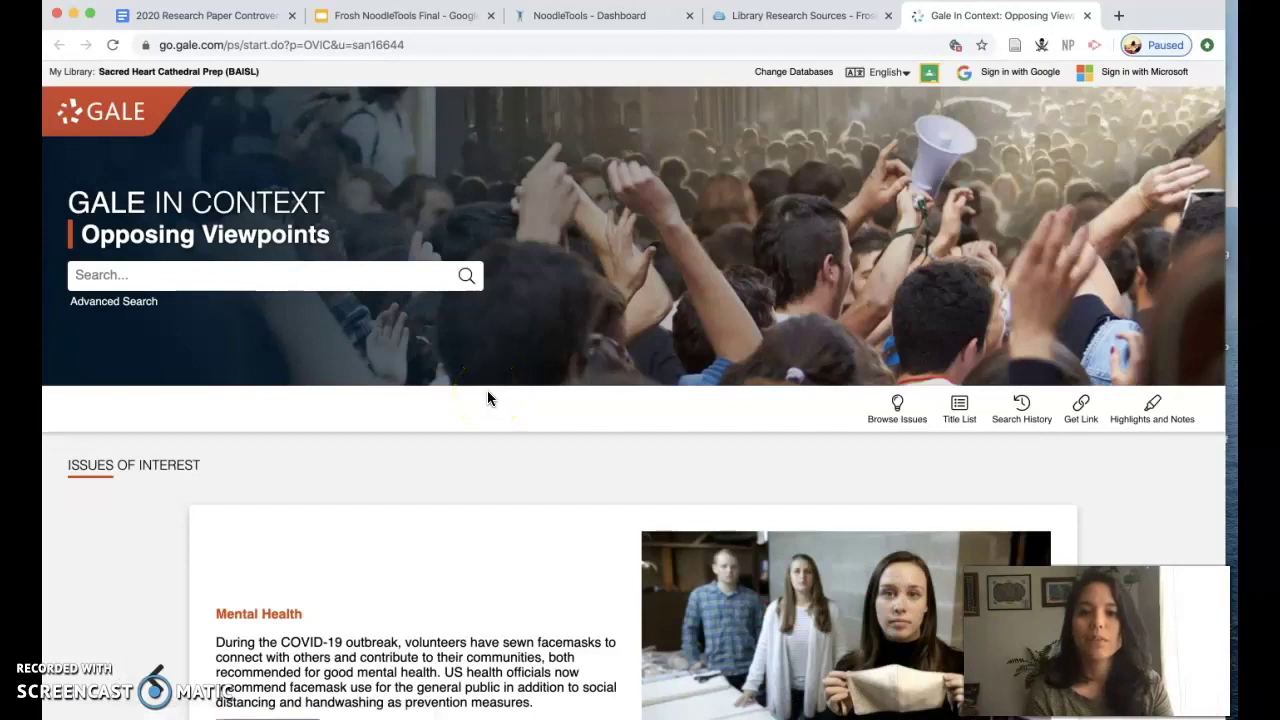
left_click(895, 410)
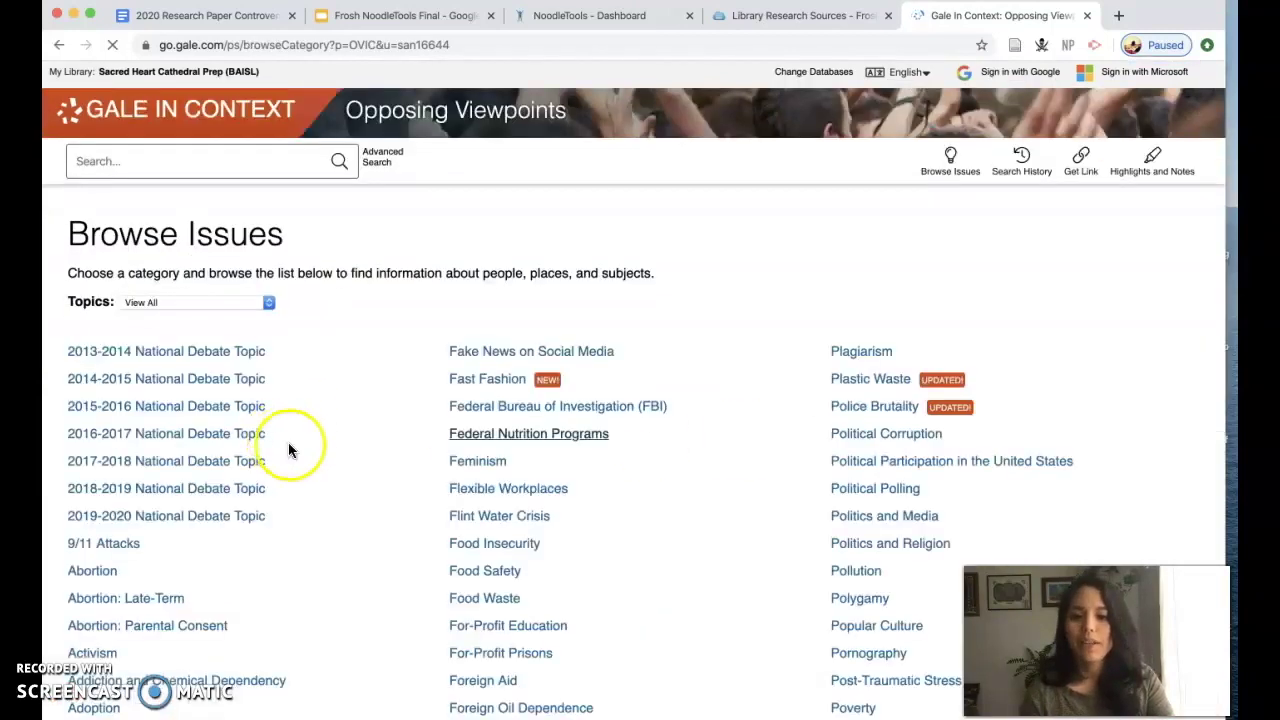
scroll(405, 487, "down", 9)
key("super+f")
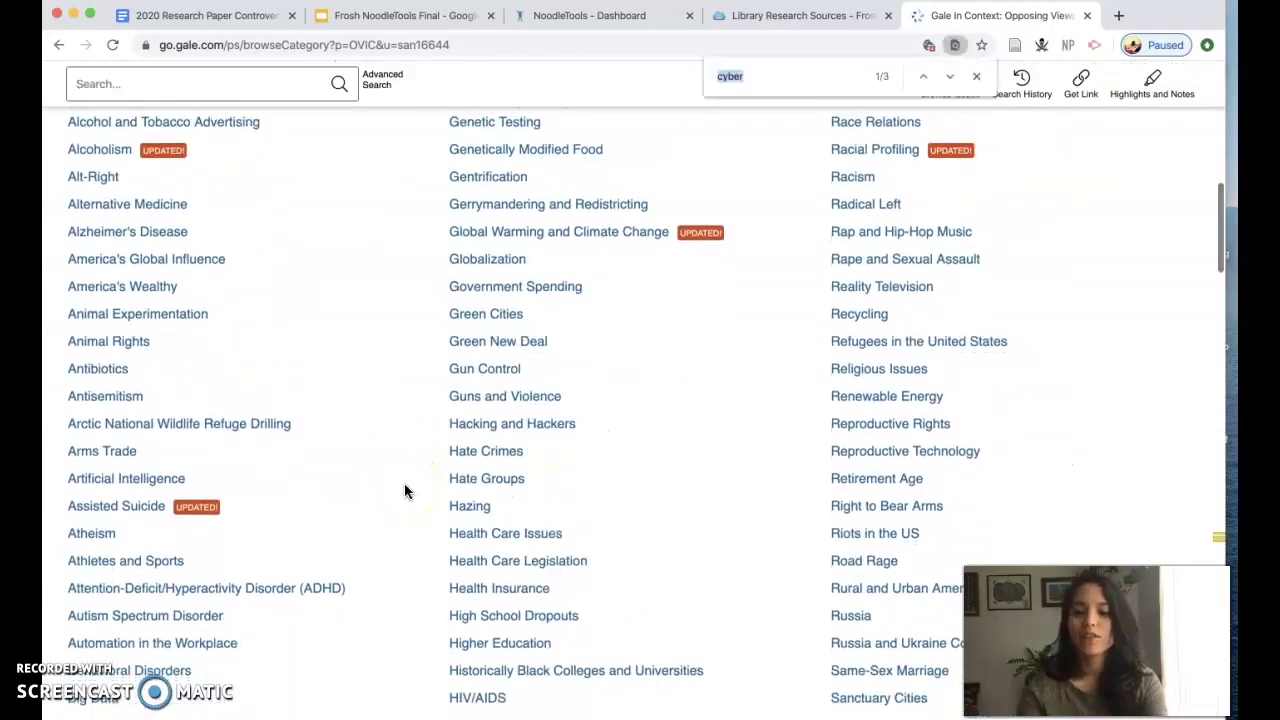
type("cyber")
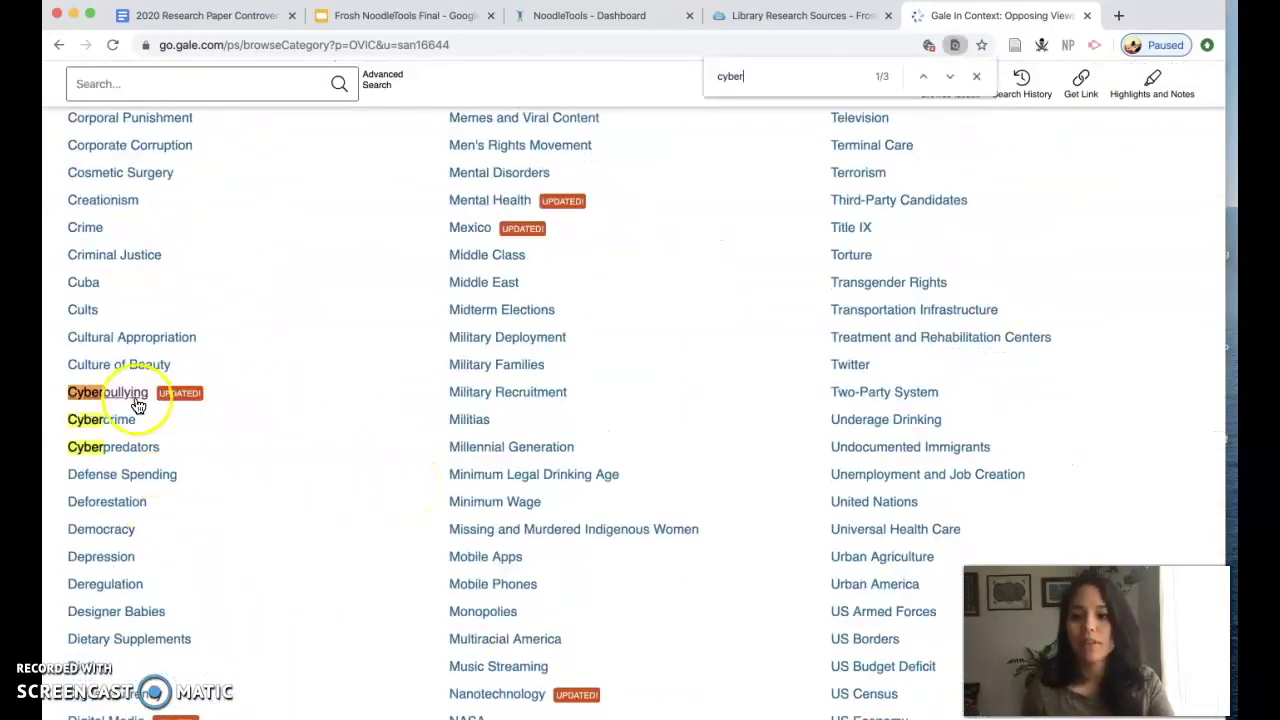
left_click(136, 403)
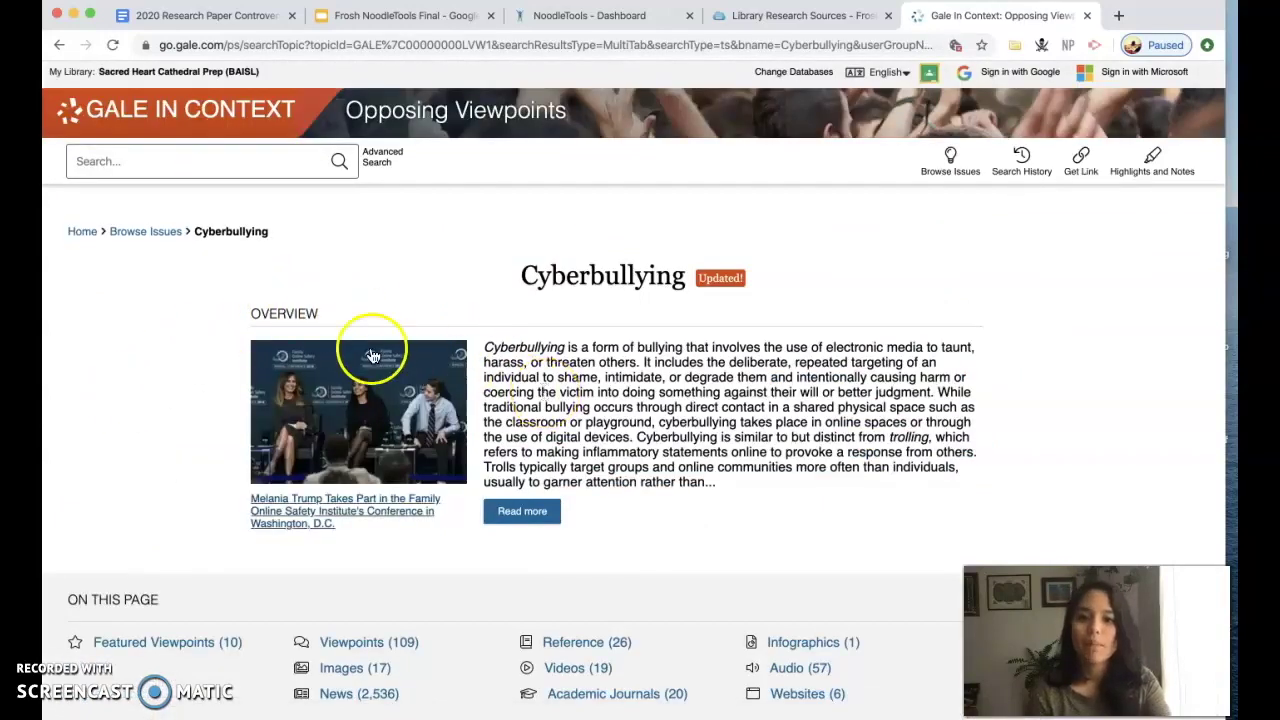
left_click_drag(318, 314, 256, 313)
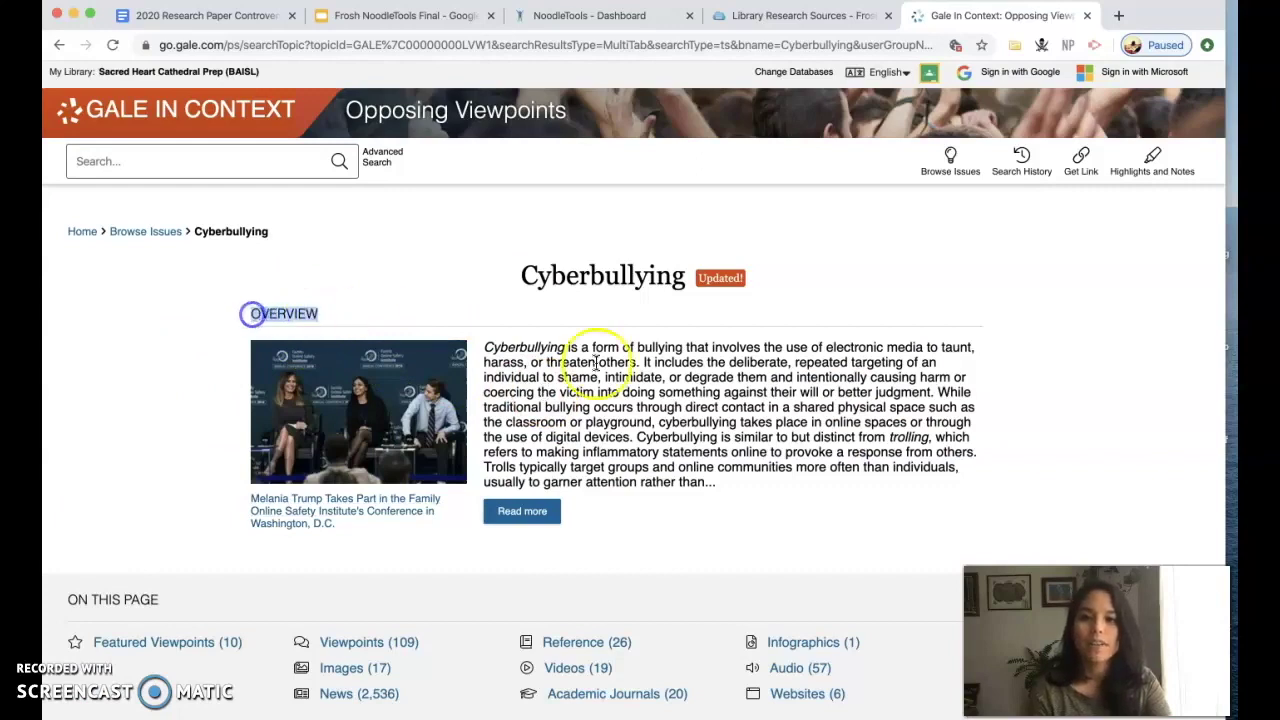
left_click(636, 383)
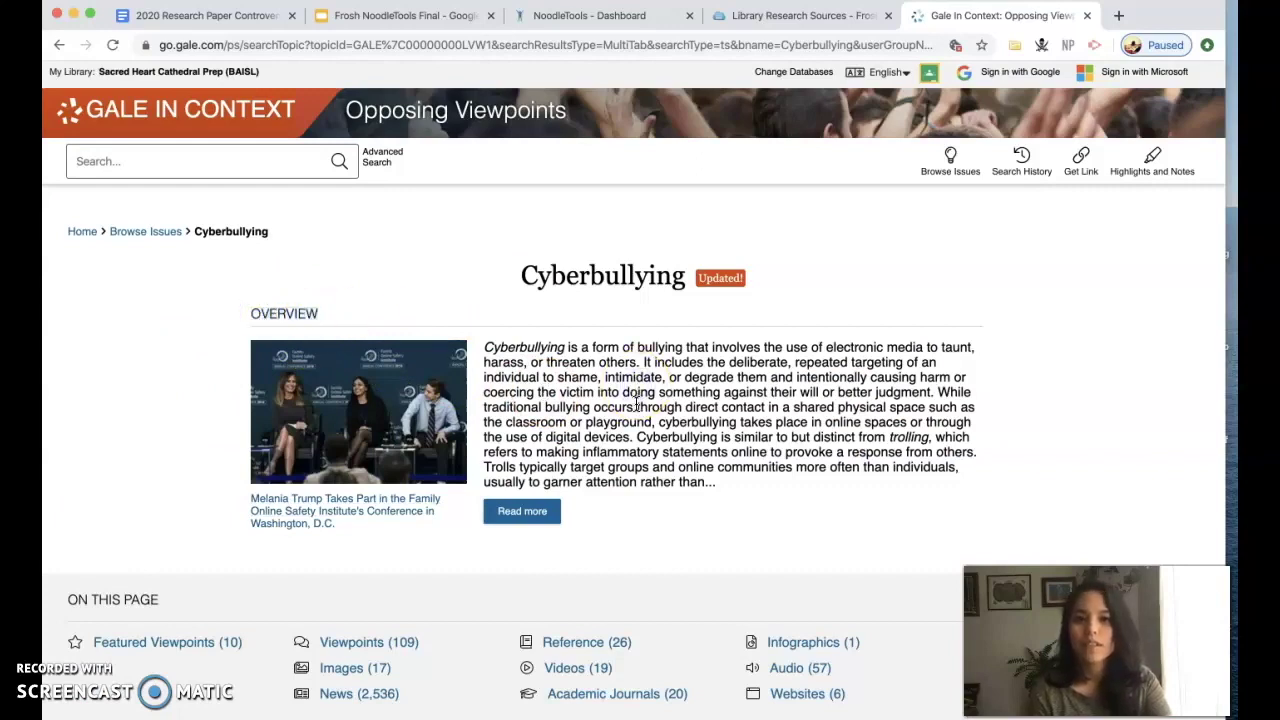
left_click(642, 422)
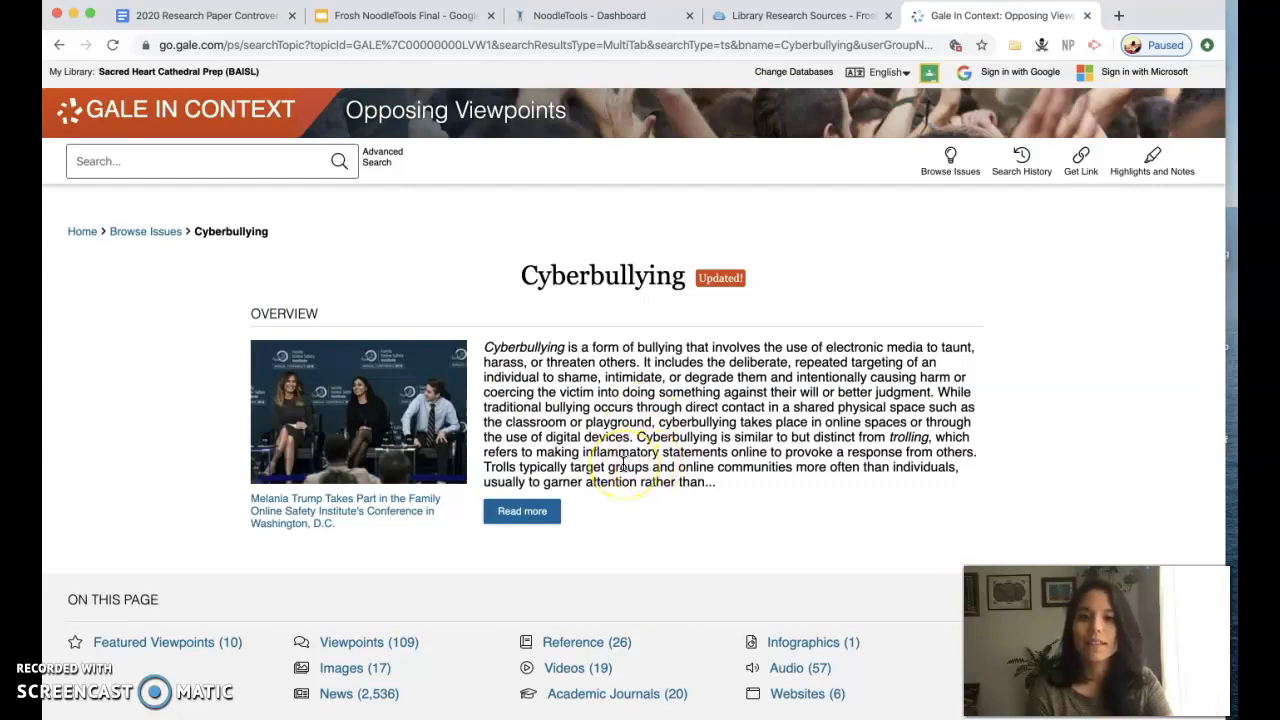
- Open the full Cyberbullying overview article and export its MLA citation to NoodleTools
left_click(515, 521)
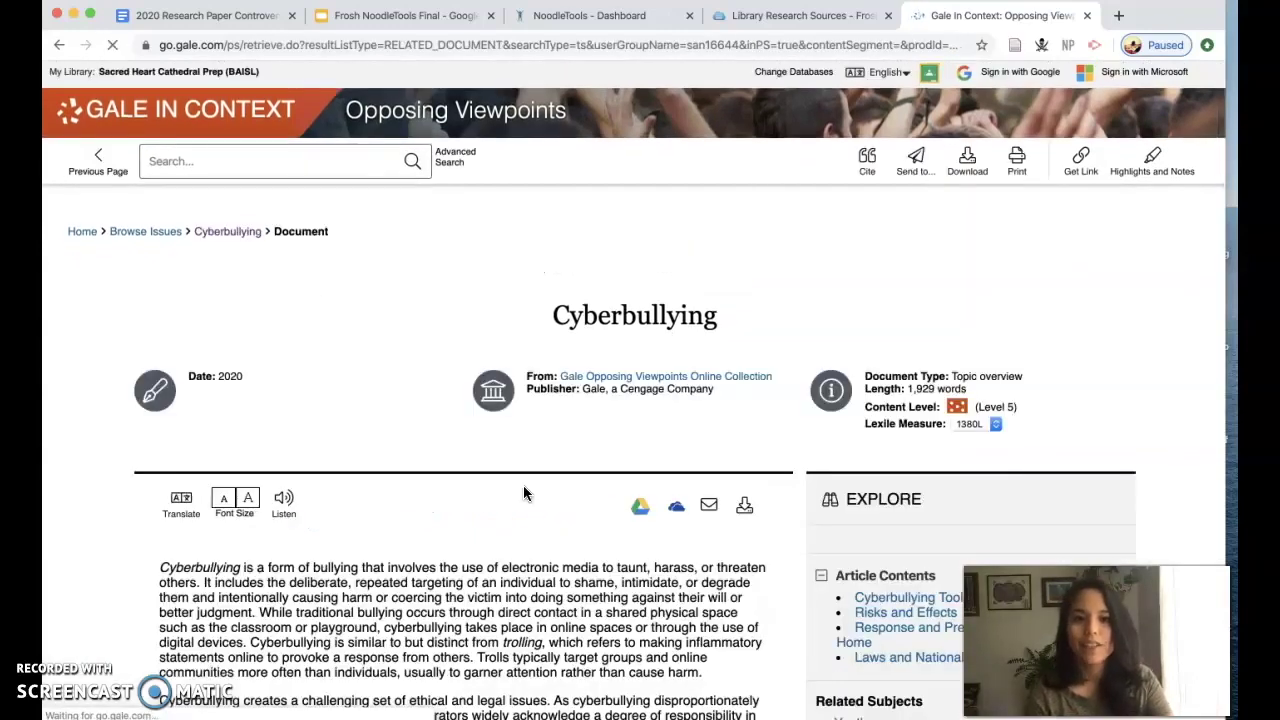
scroll(510, 515, "down", 1)
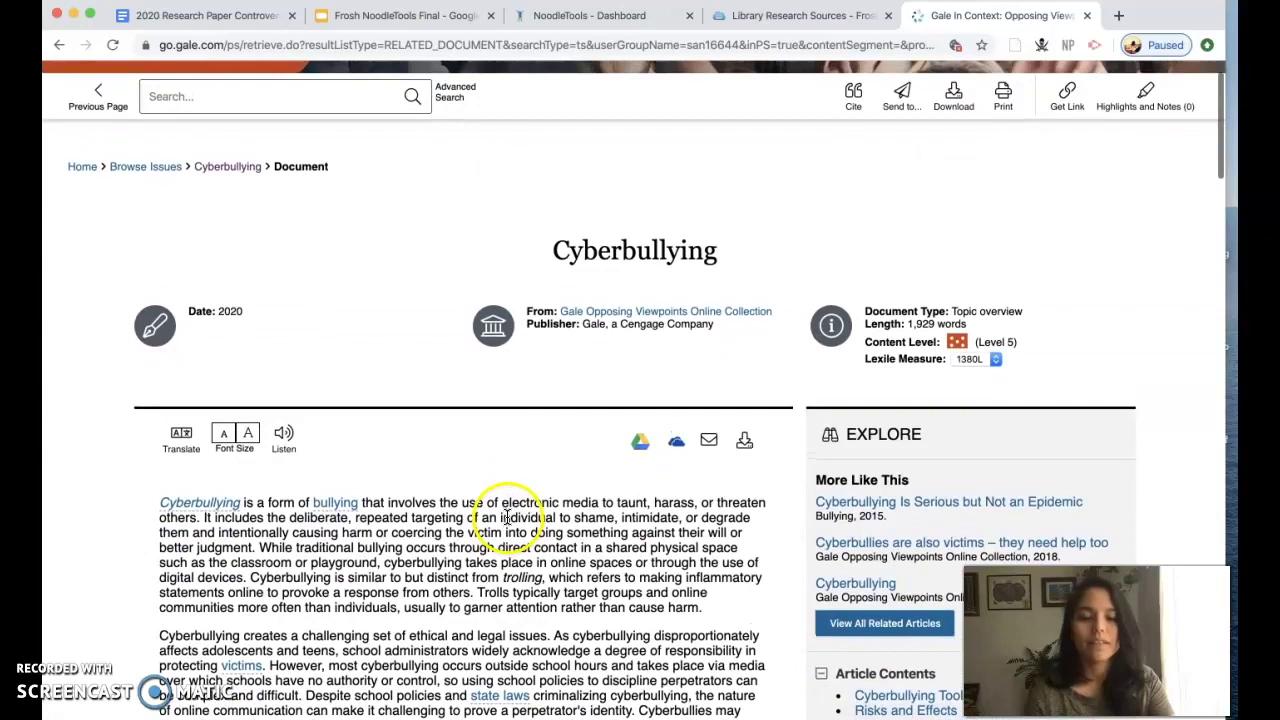
left_click(854, 112)
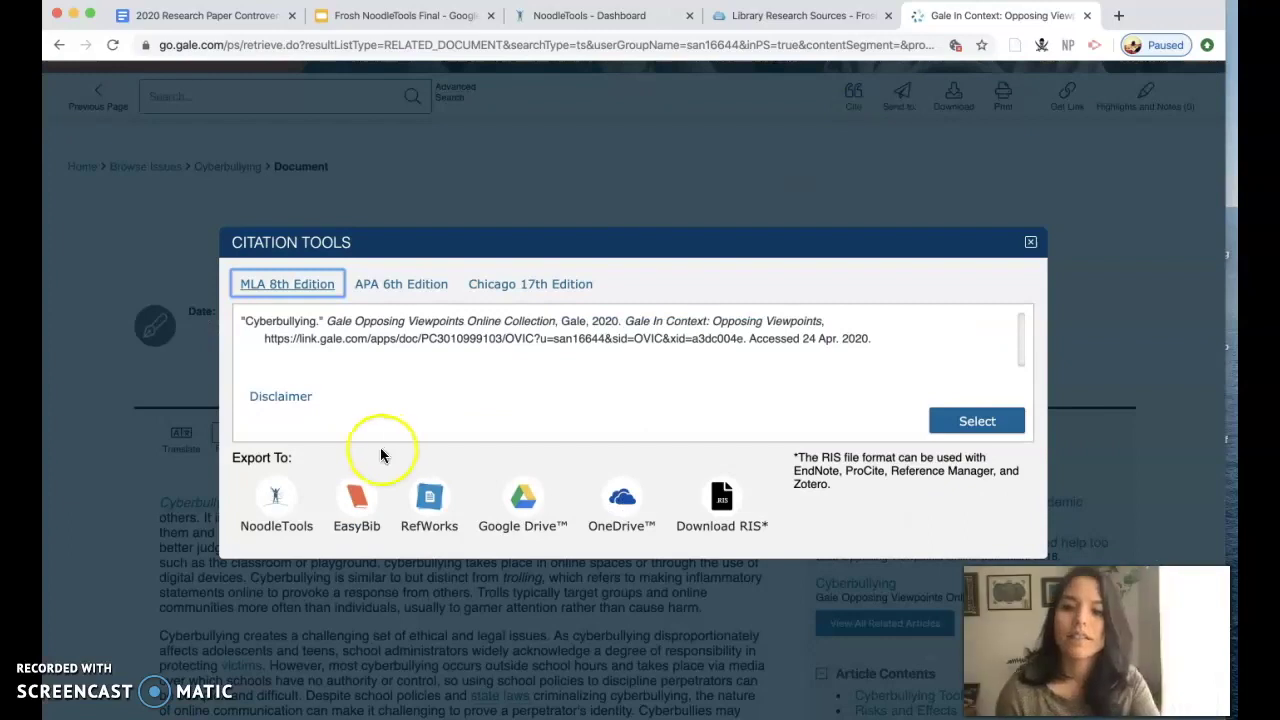
left_click(276, 500)
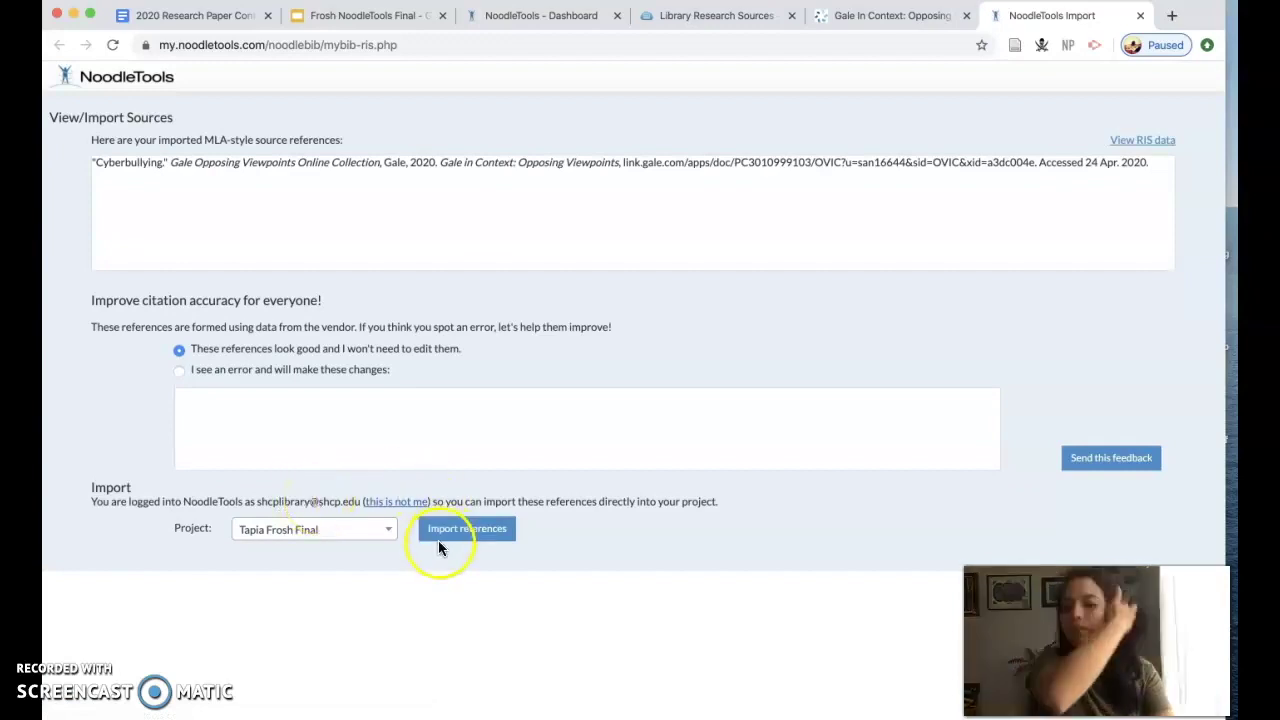
- Import the Cyberbullying reference into the Tapia Frosh Final project
left_click(469, 534)
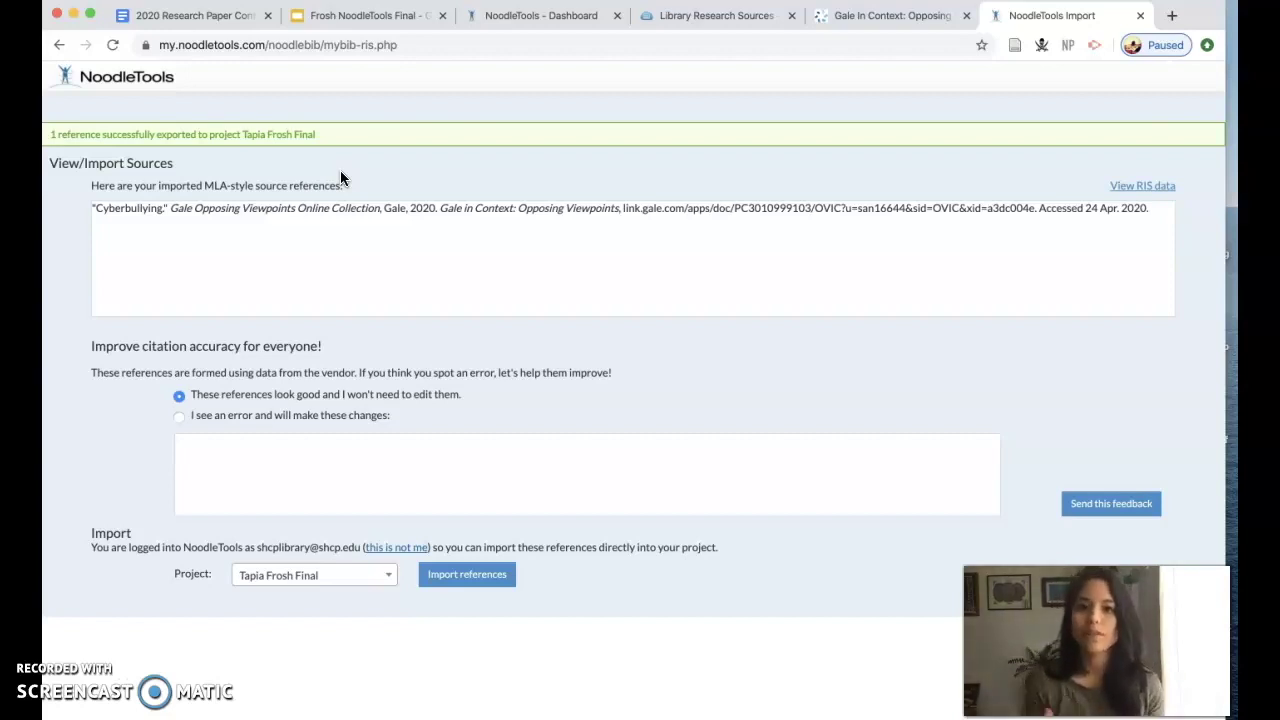
left_click(510, 265)
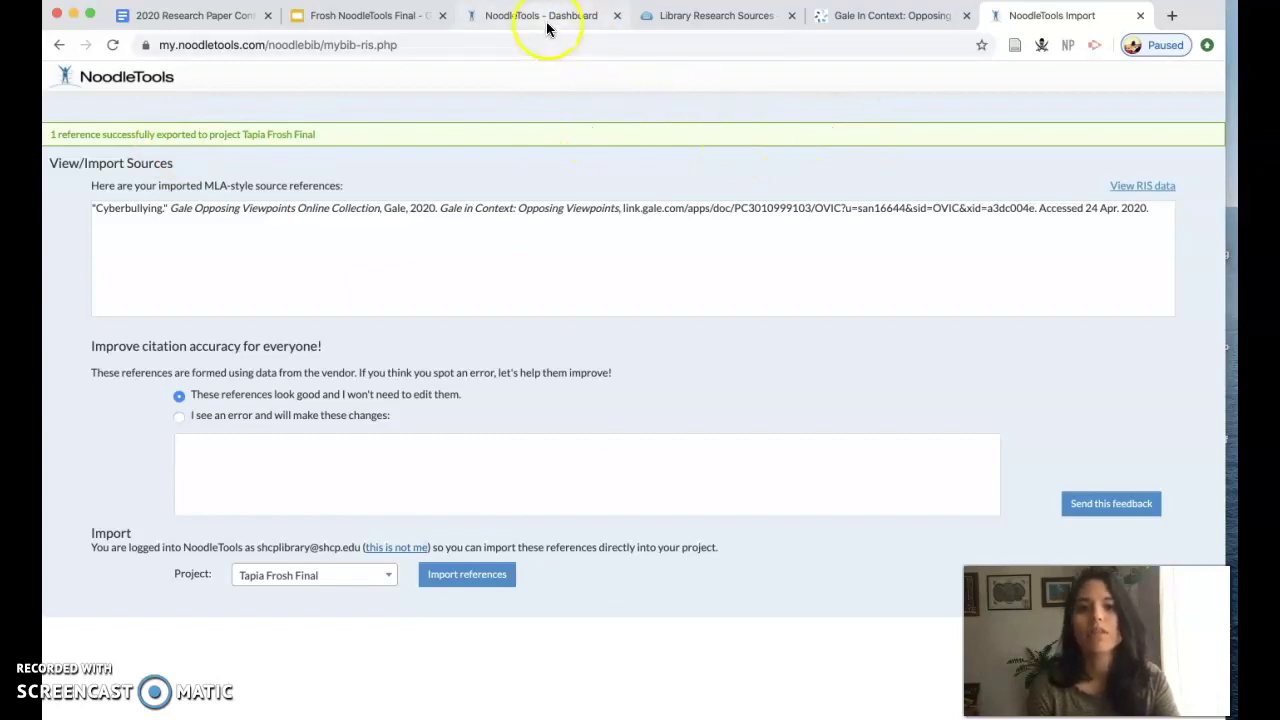
- Close the import page and view the Tapia Frosh Final sources list with the Cyberbullying citation
left_click(1140, 15)
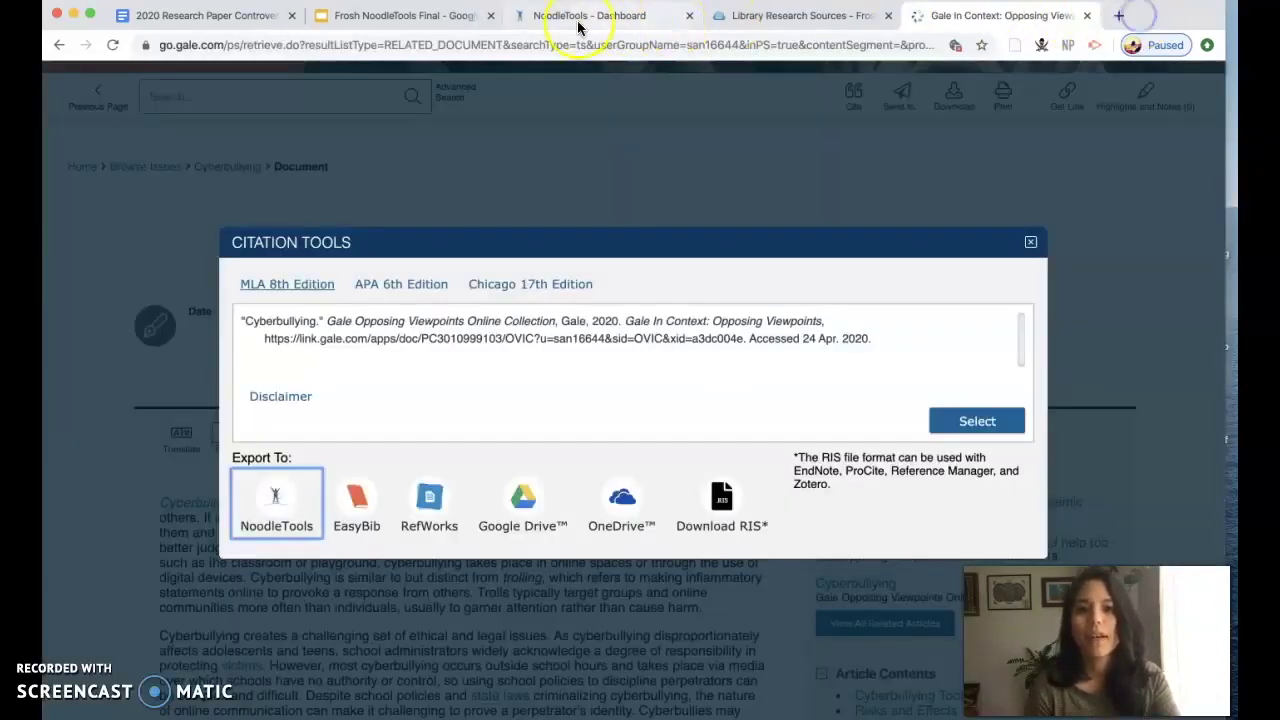
left_click(600, 18)
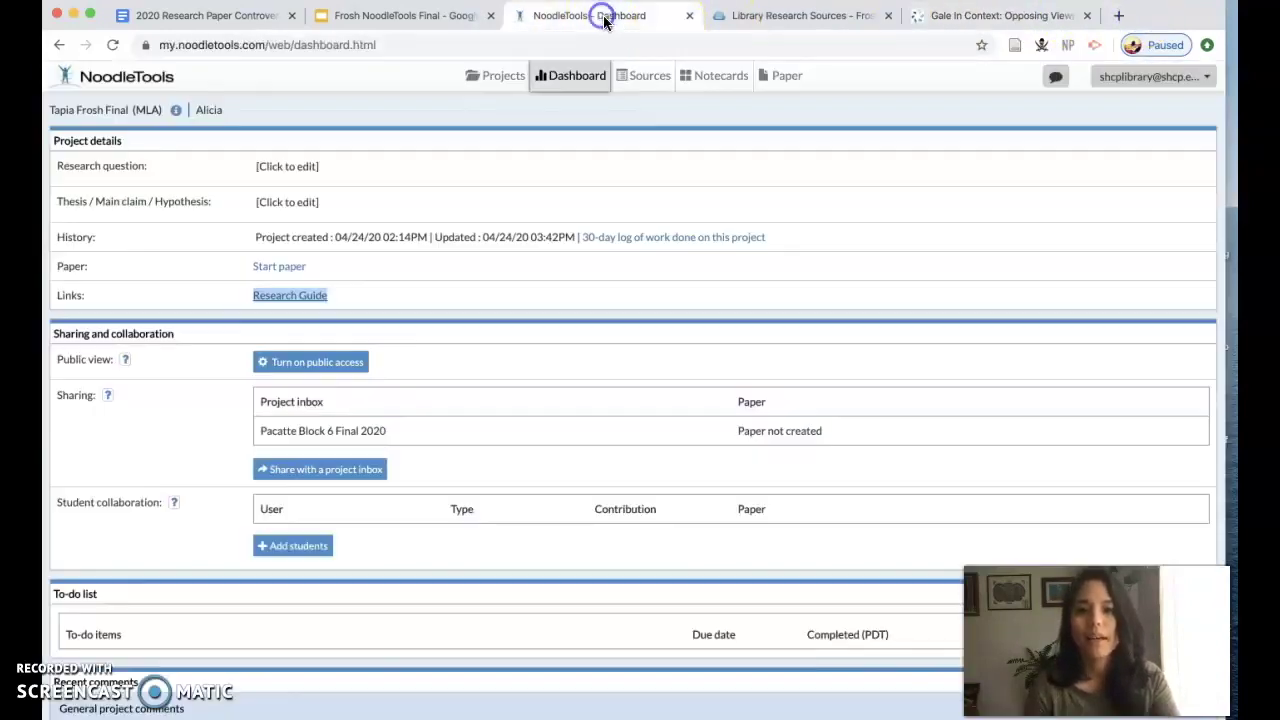
left_click(648, 77)
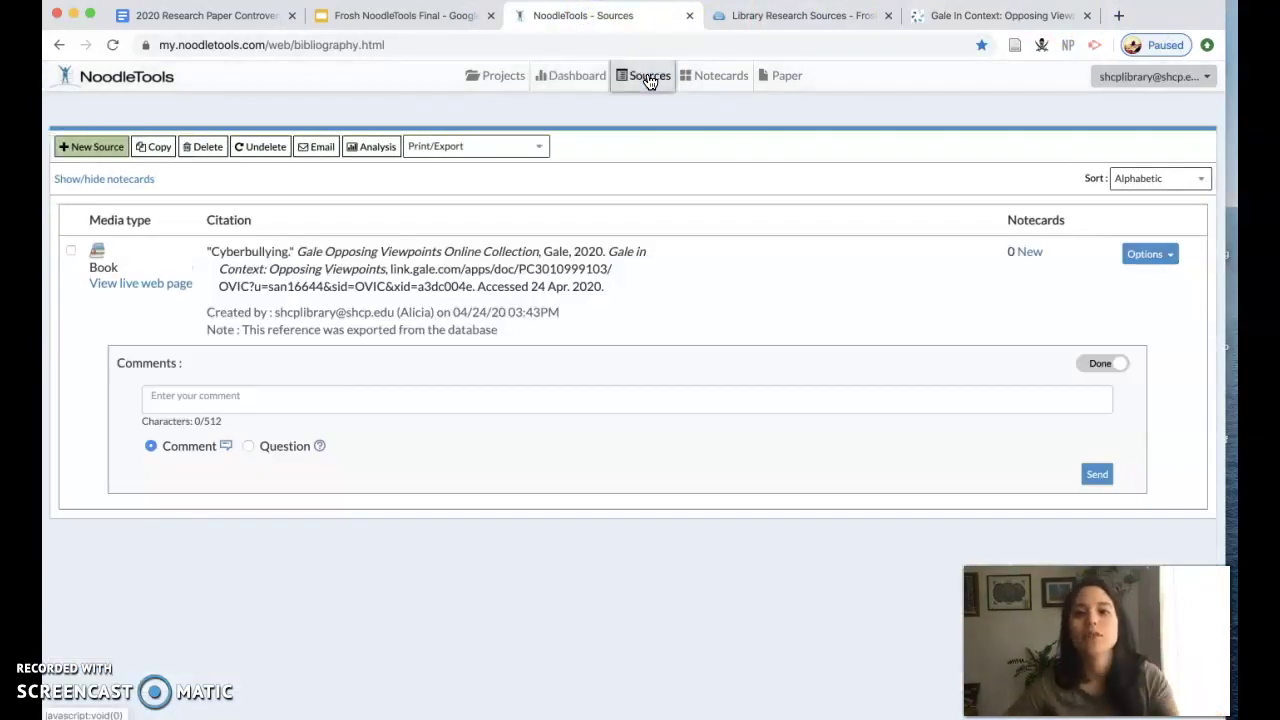
left_click(648, 77)
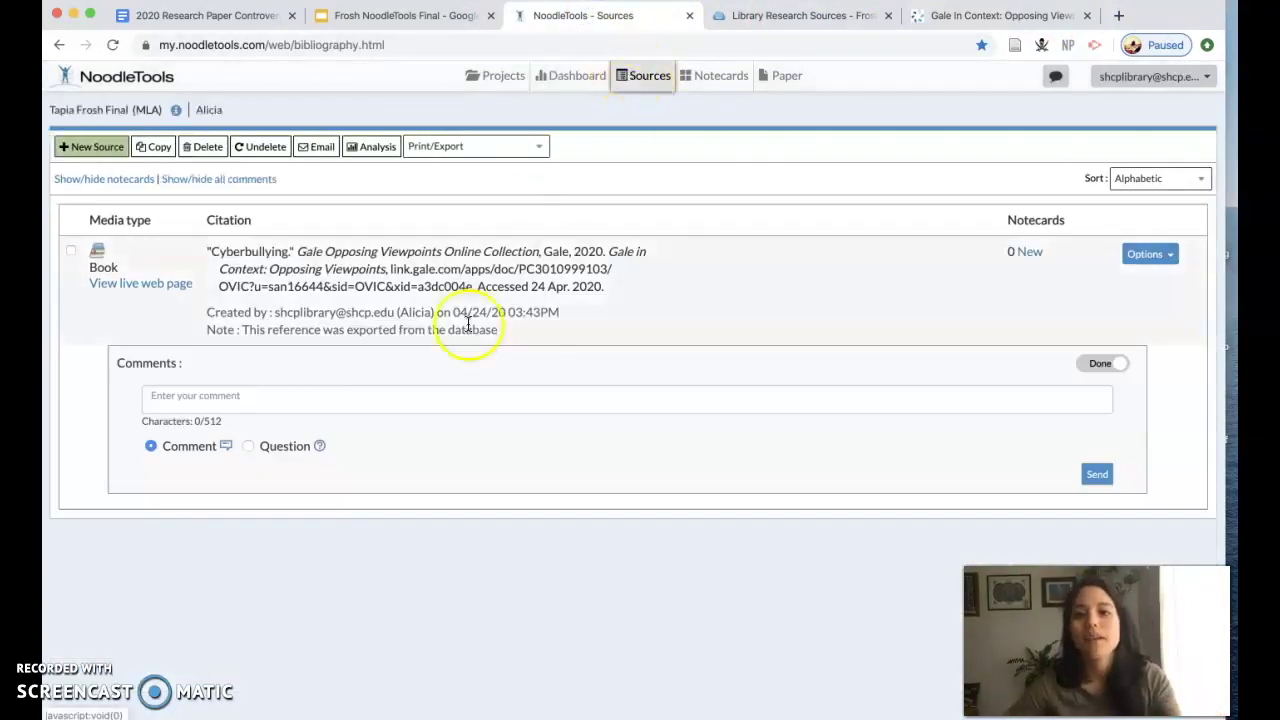
left_click_drag(207, 250, 617, 304)
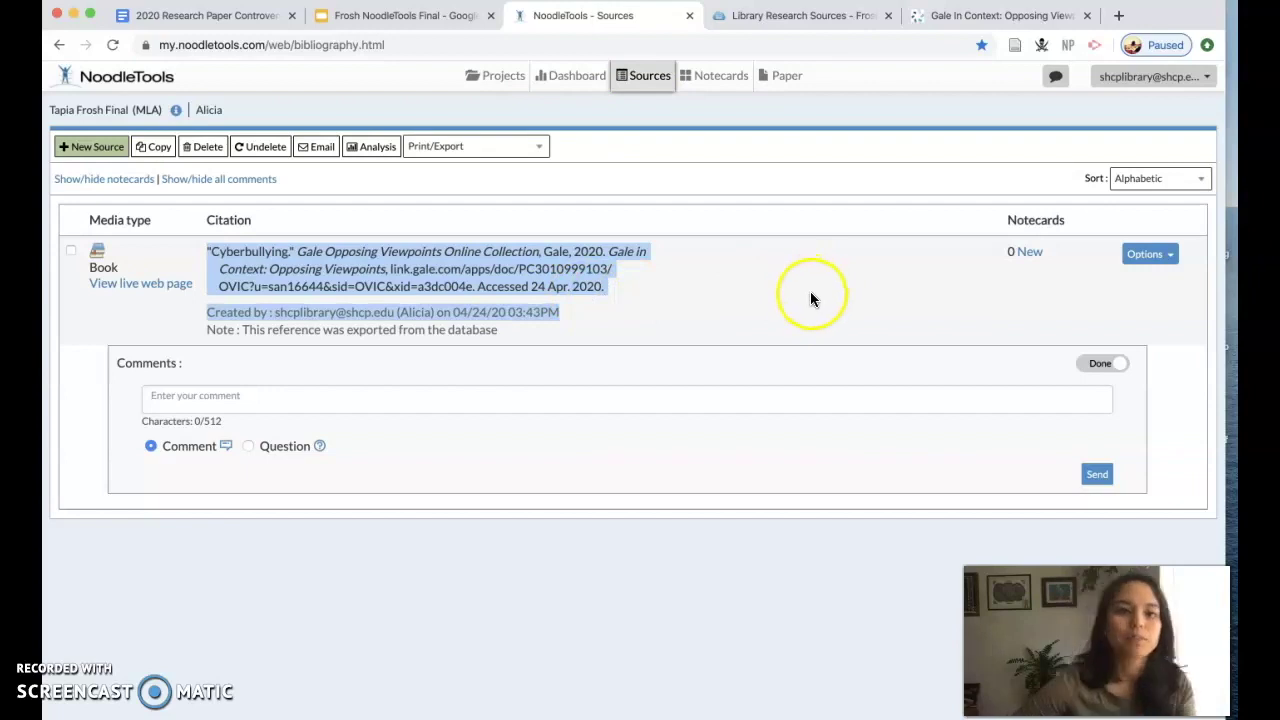
- Return to the Gale article, close the citation dialog and scroll down through the overview
left_click(1000, 17)
left_click(1031, 243)
scroll(505, 575, "down", 1)
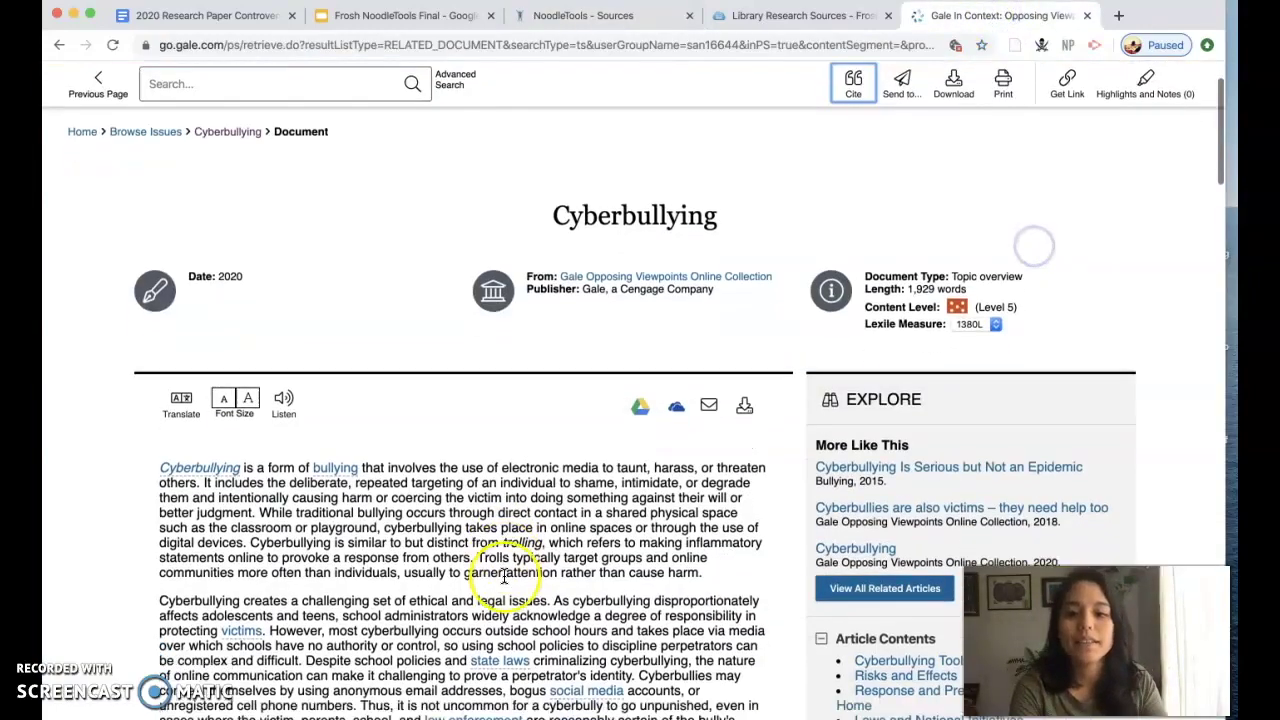
scroll(505, 575, "down", 3)
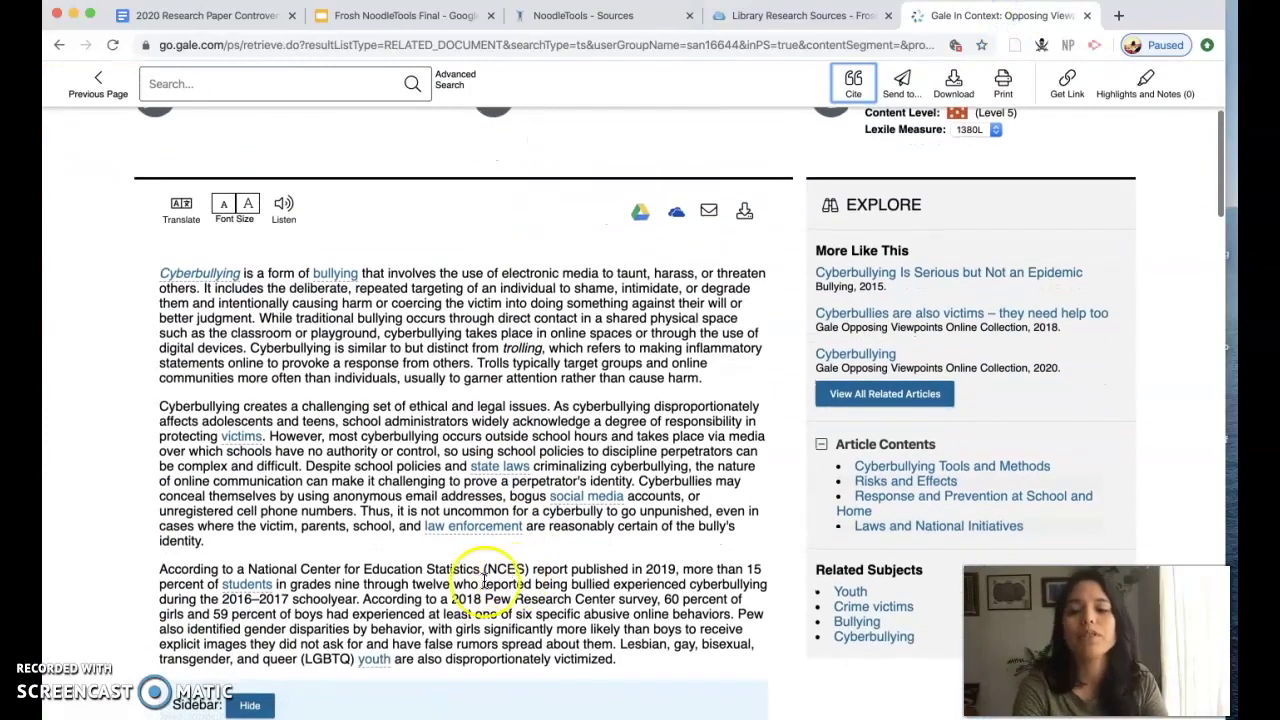
scroll(480, 580, "down", 5)
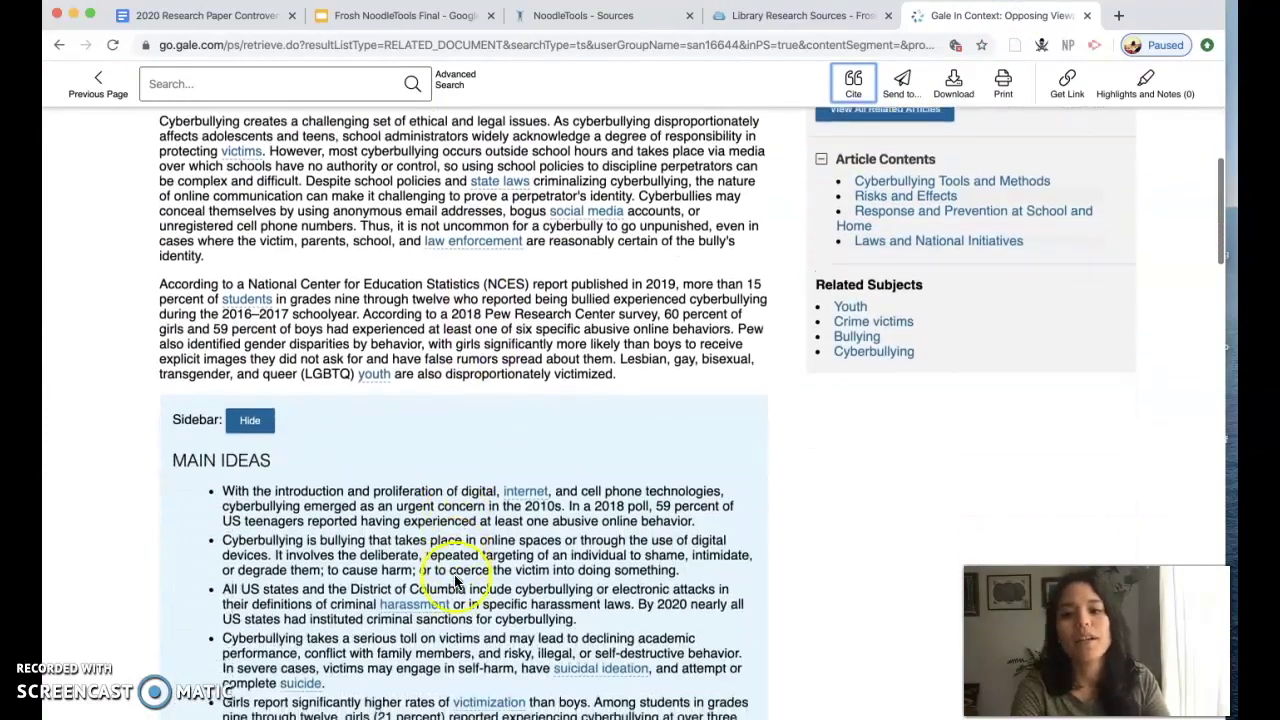
scroll(455, 577, "down", 1)
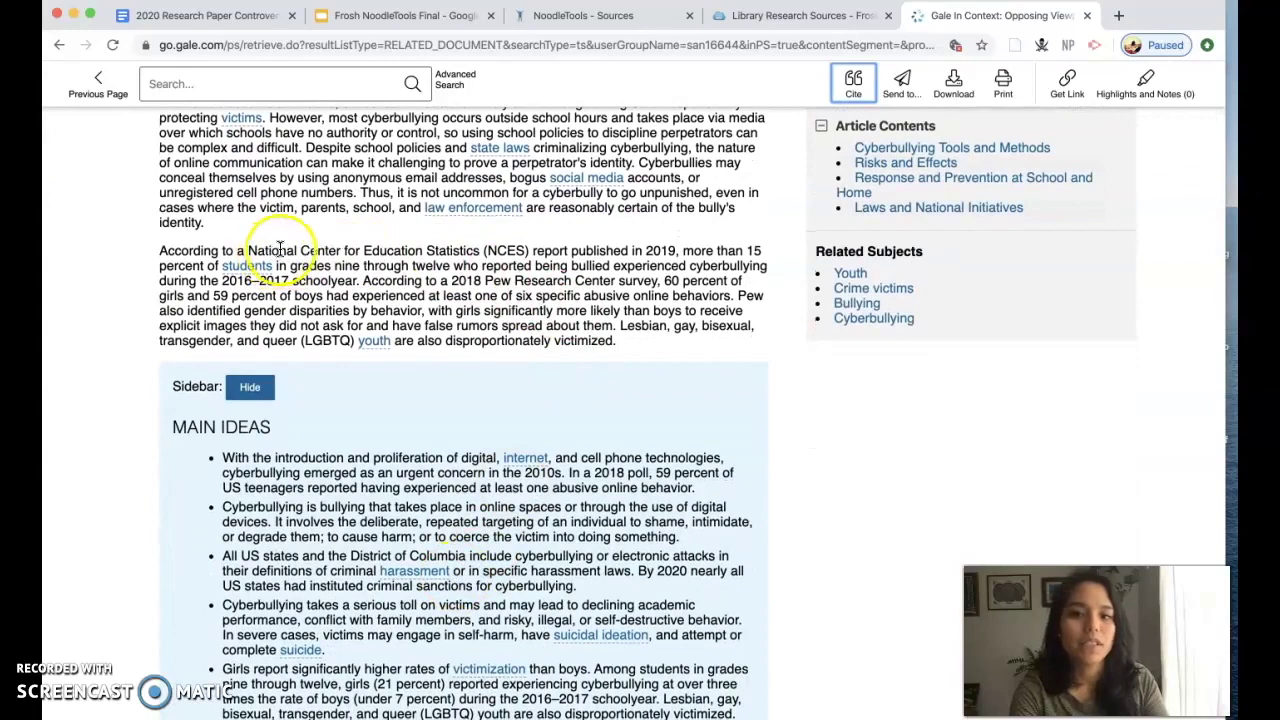
left_click_drag(283, 248, 443, 281)
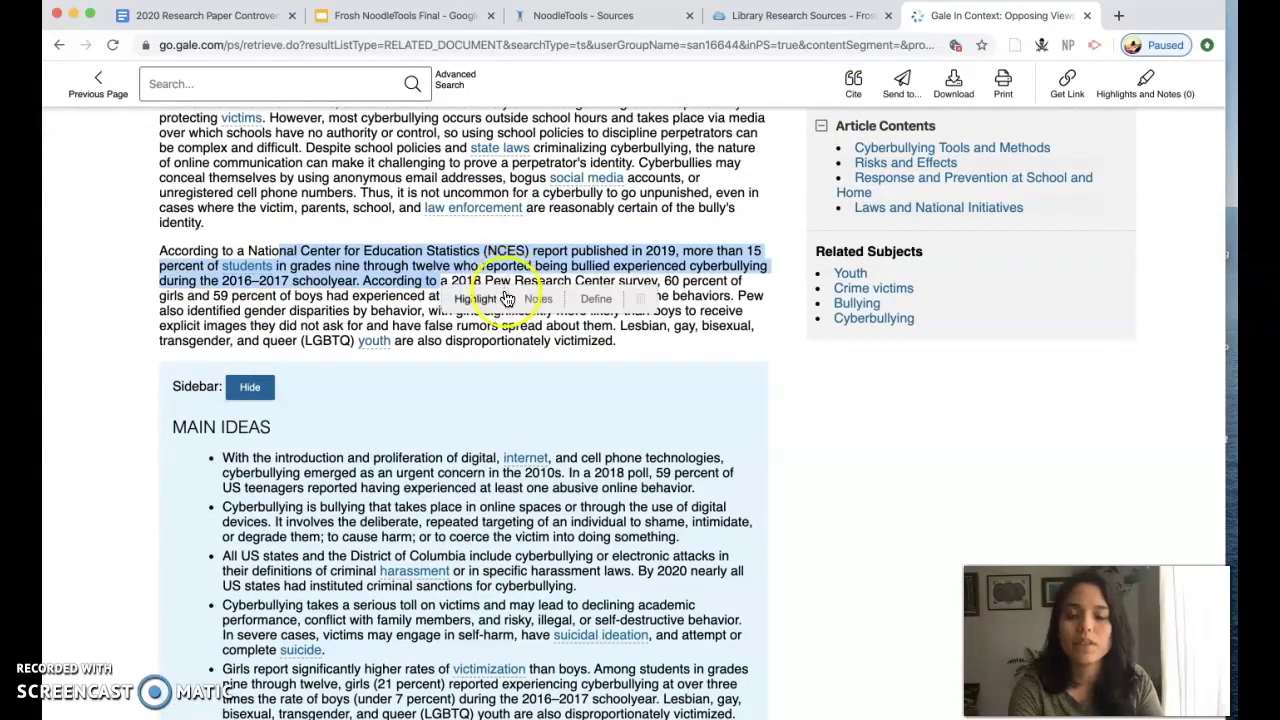
left_click(188, 330)
- Copy the Main Ideas bullet stating girls report significantly higher victimization rates than boys
scroll(188, 330, "down", 8)
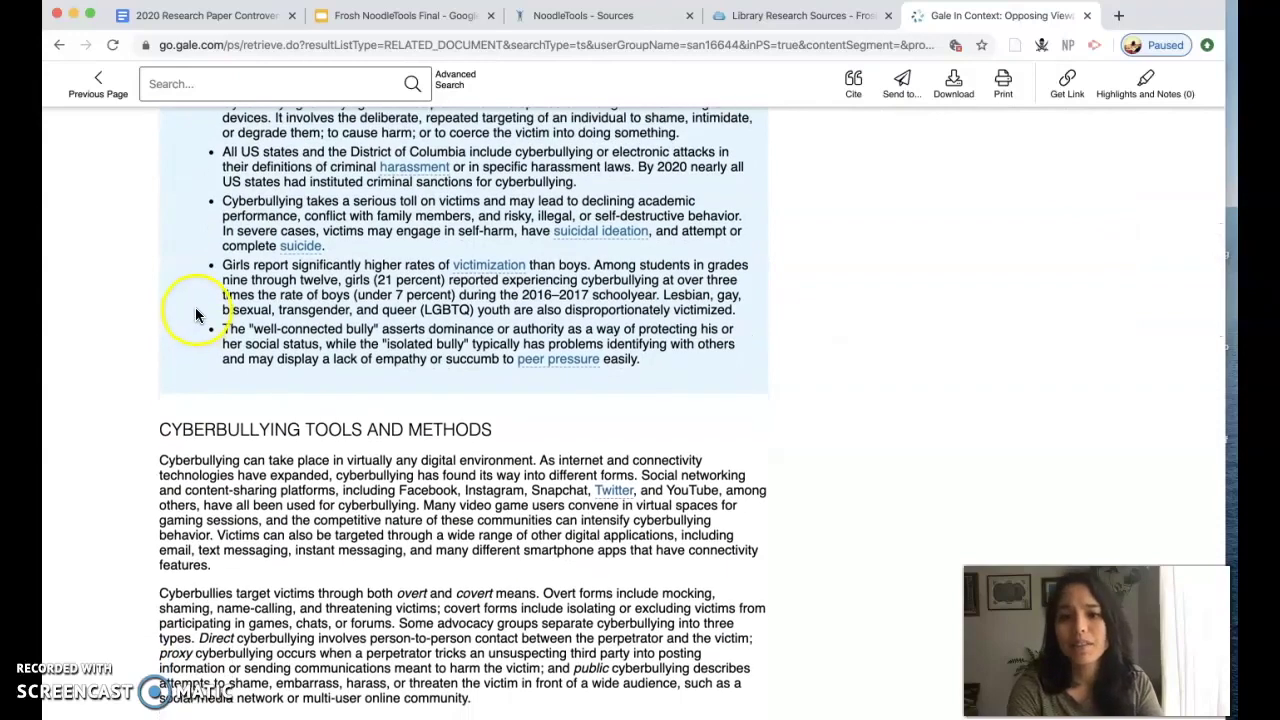
scroll(195, 285, "down", 1)
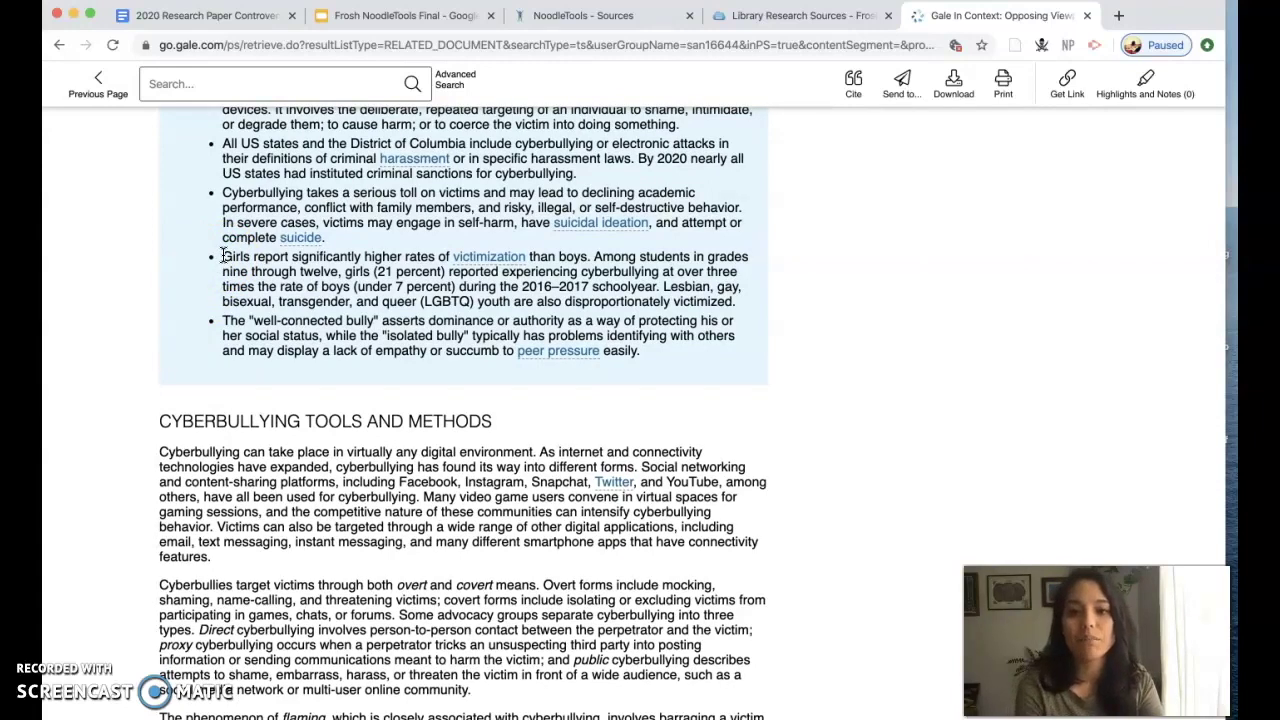
left_click_drag(222, 256, 739, 298)
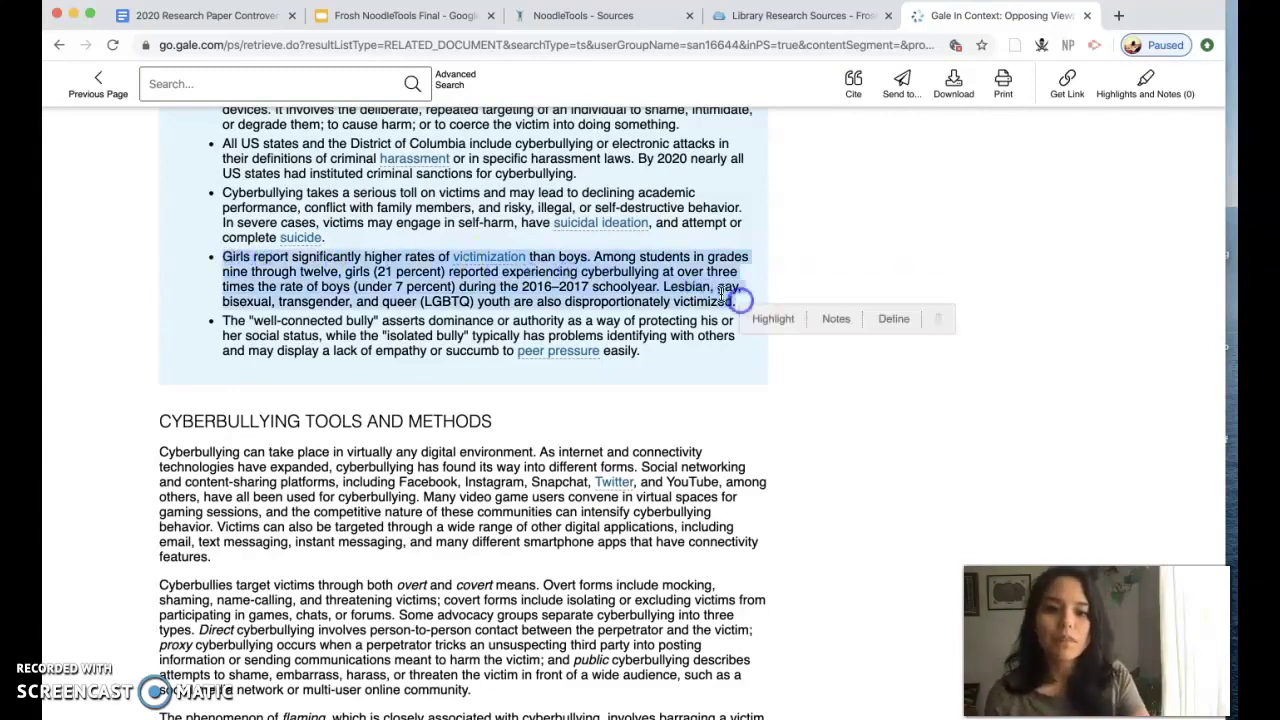
right_click(717, 292)
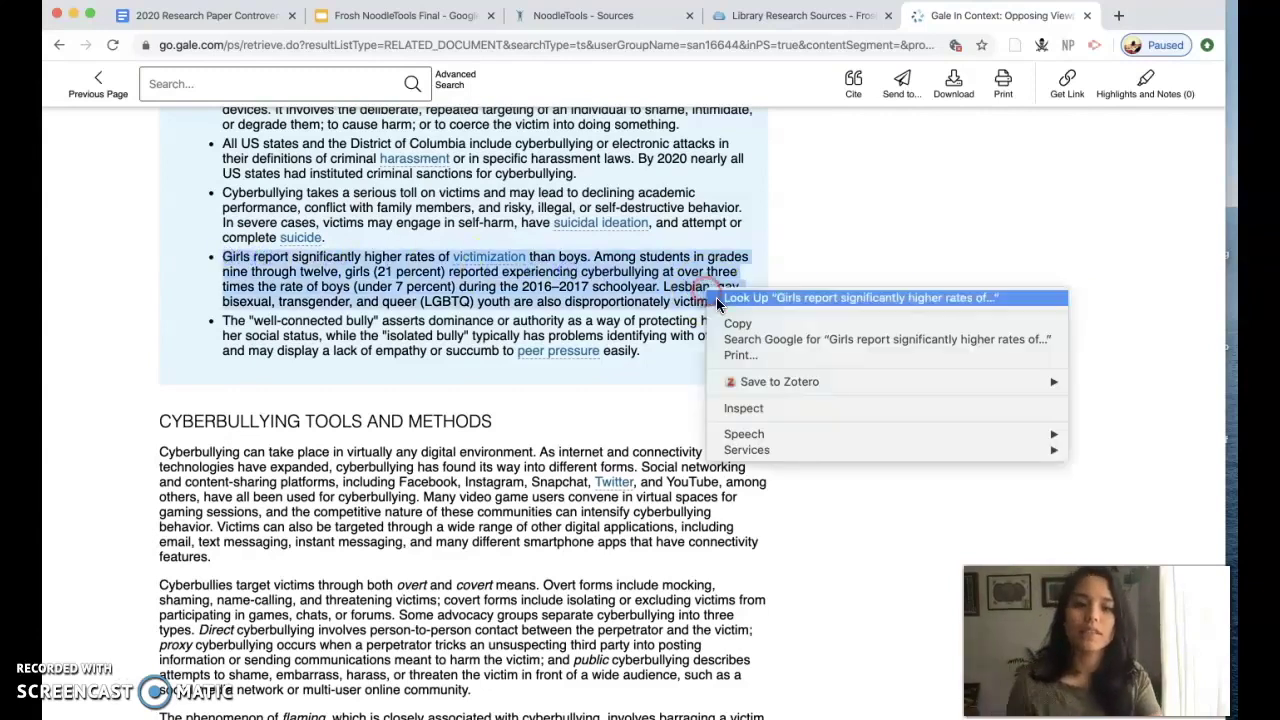
left_click(737, 325)
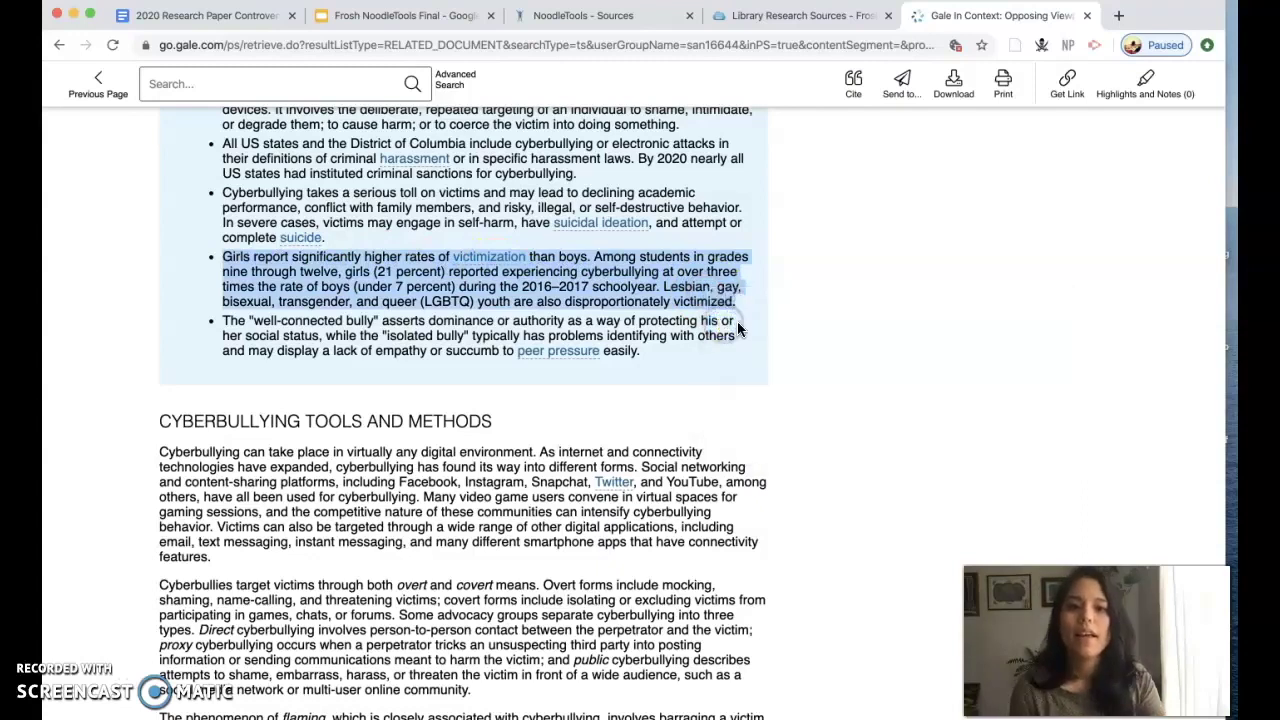
- Start a new notecard titled 'Overview' for the Cyberbullying citation
left_click(605, 18)
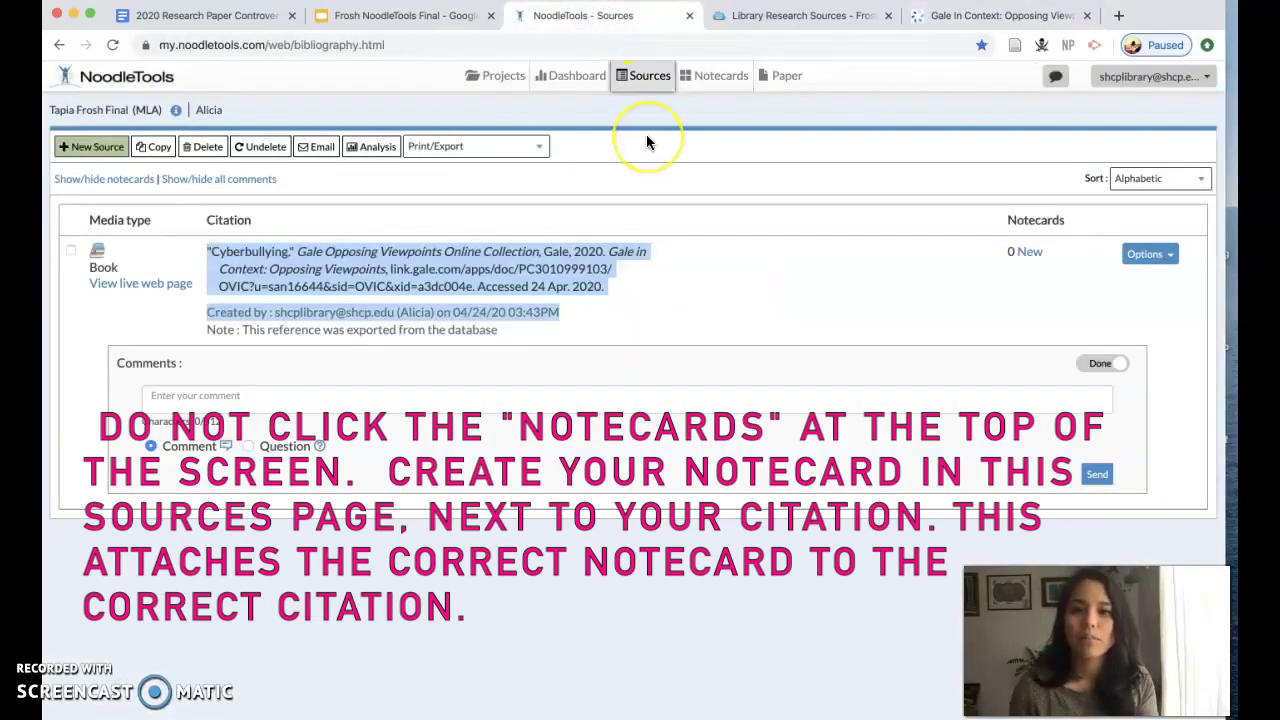
left_click(620, 258)
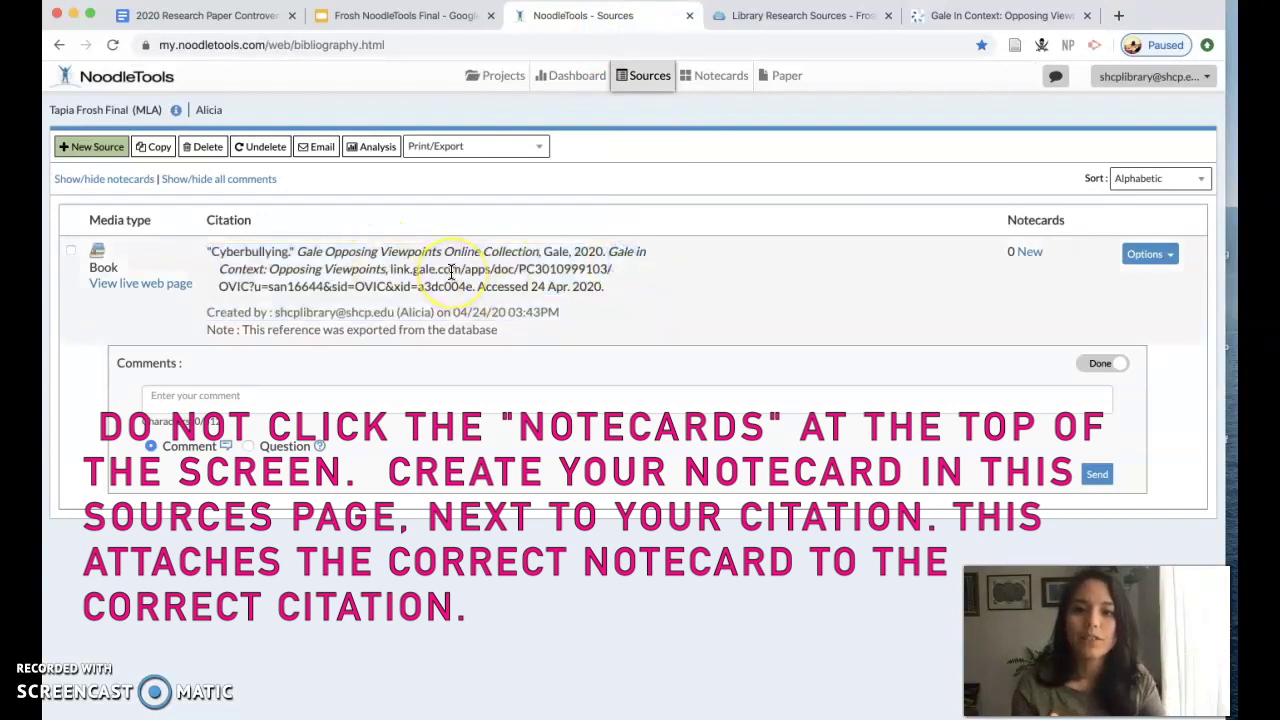
left_click(1030, 254)
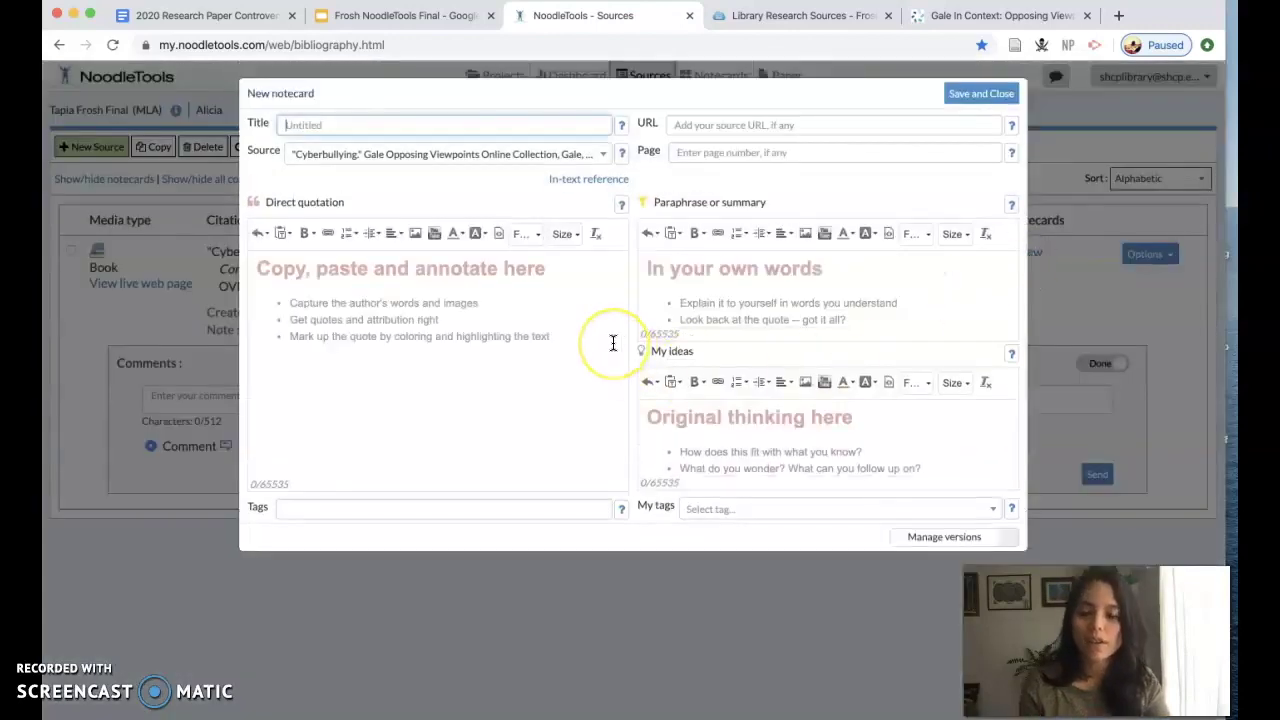
type("Overview")
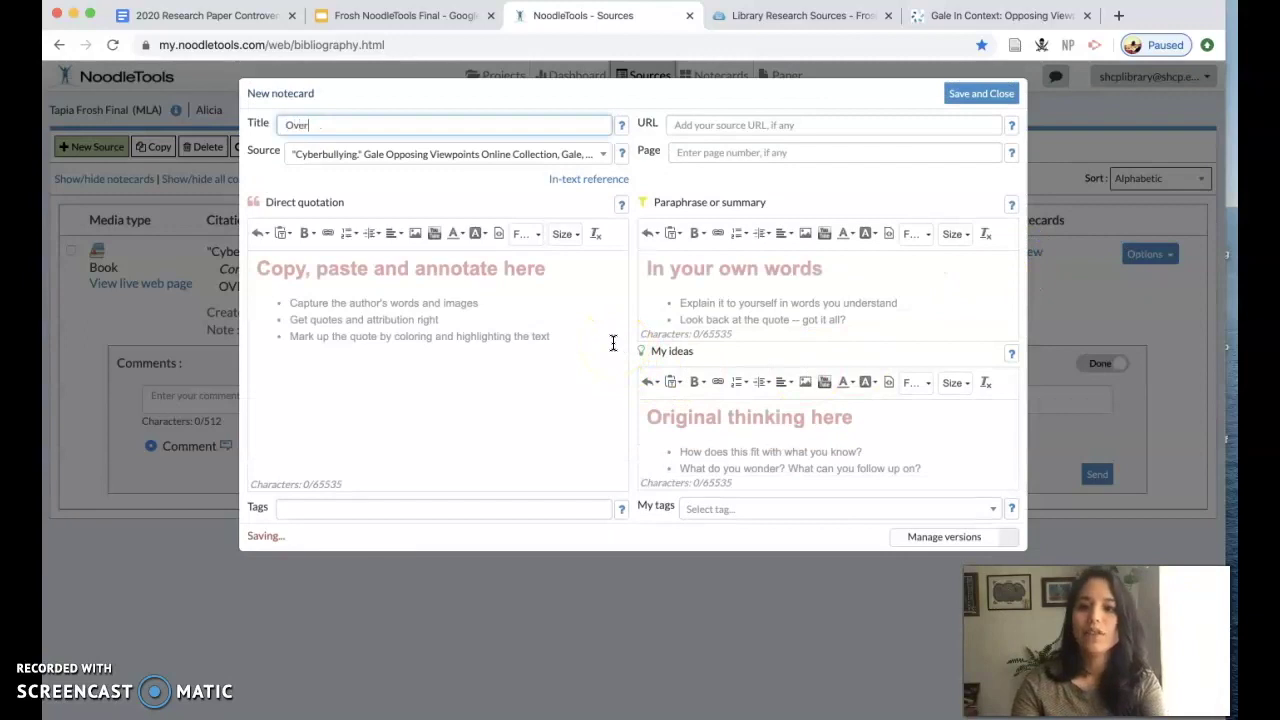
- Paste the girls-victimization passage as the direct quotation, wrapped in quotation marks
left_click(525, 375)
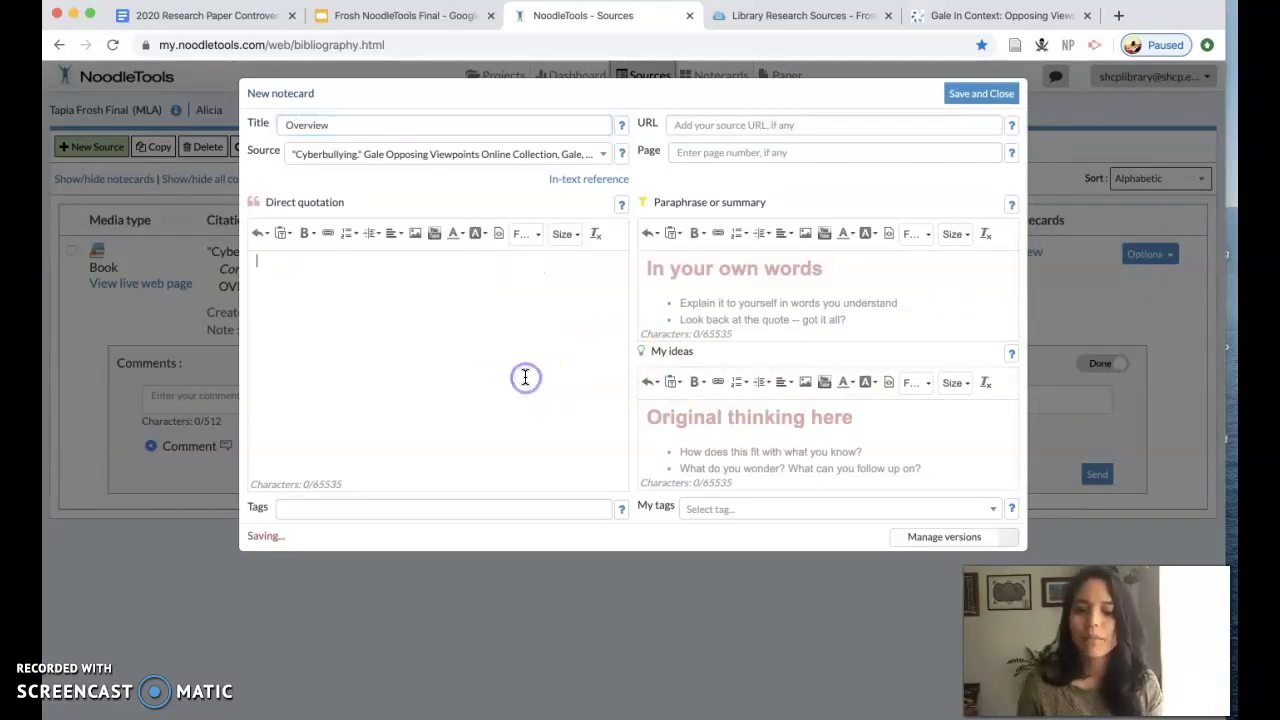
key("super+v")
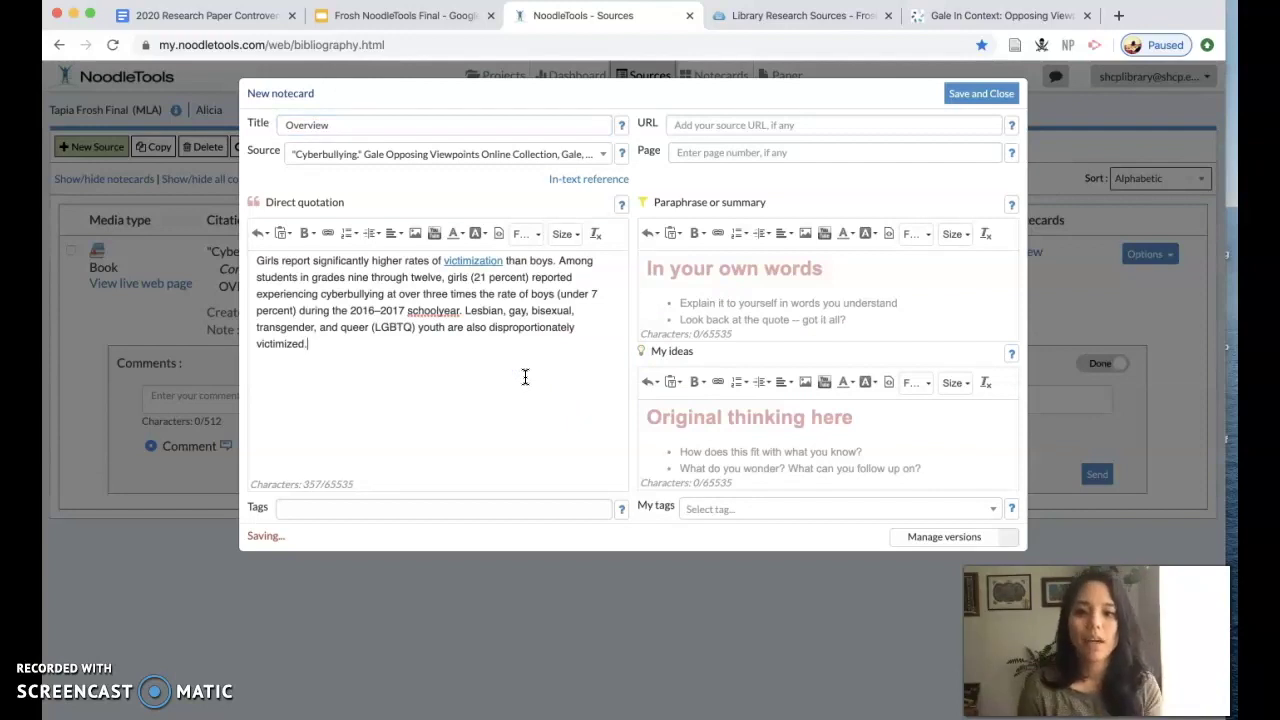
type("\"")
left_click(258, 260)
type("\"")
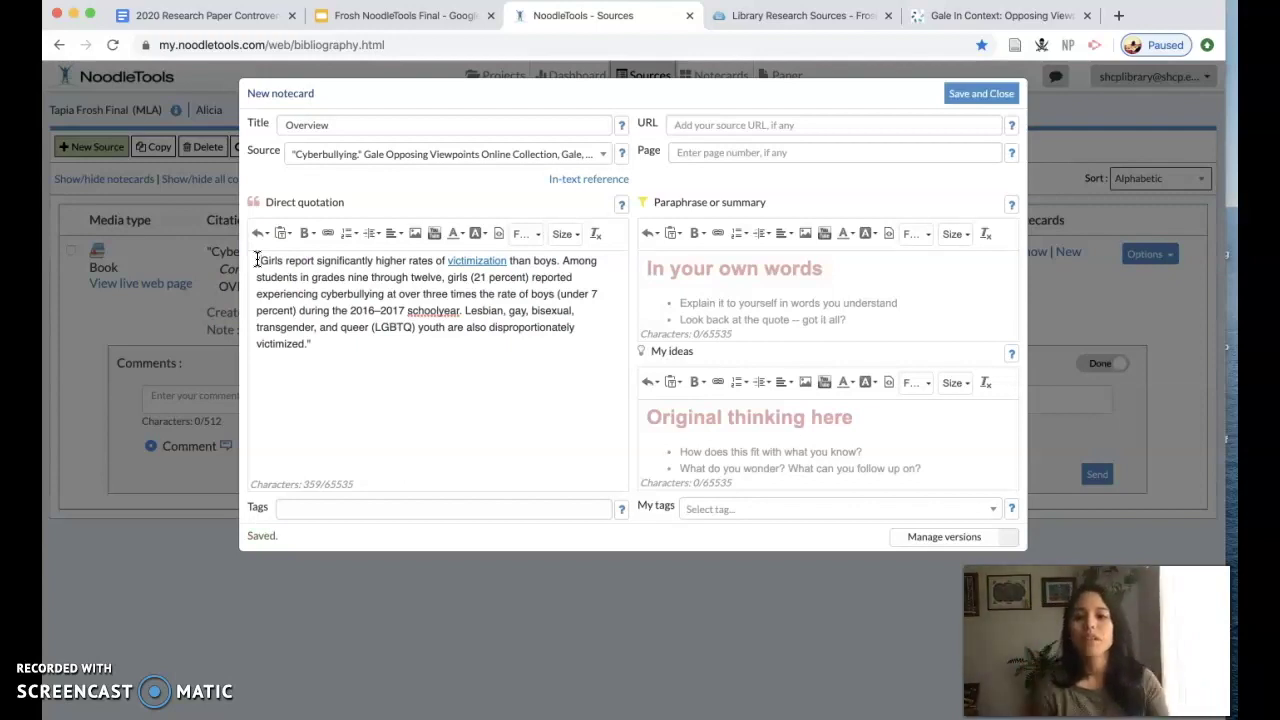
left_click(1016, 26)
scroll(375, 535, "down", 8)
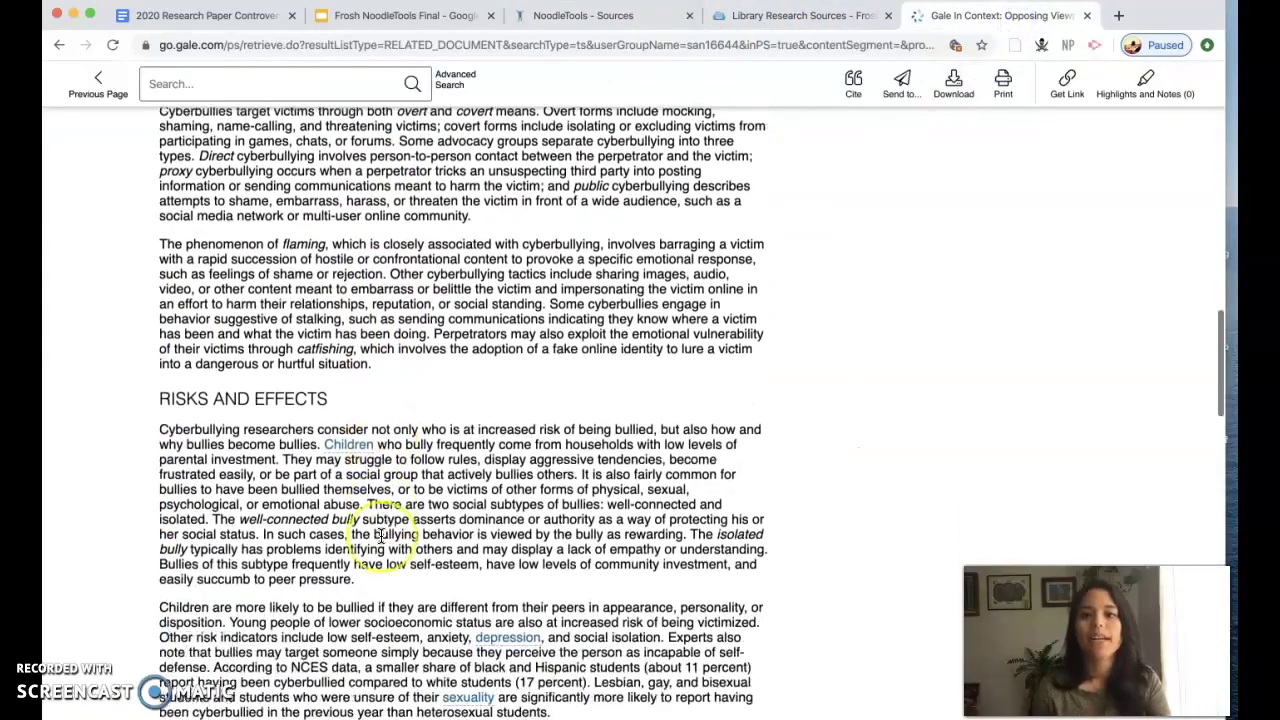
scroll(380, 535, "down", 5)
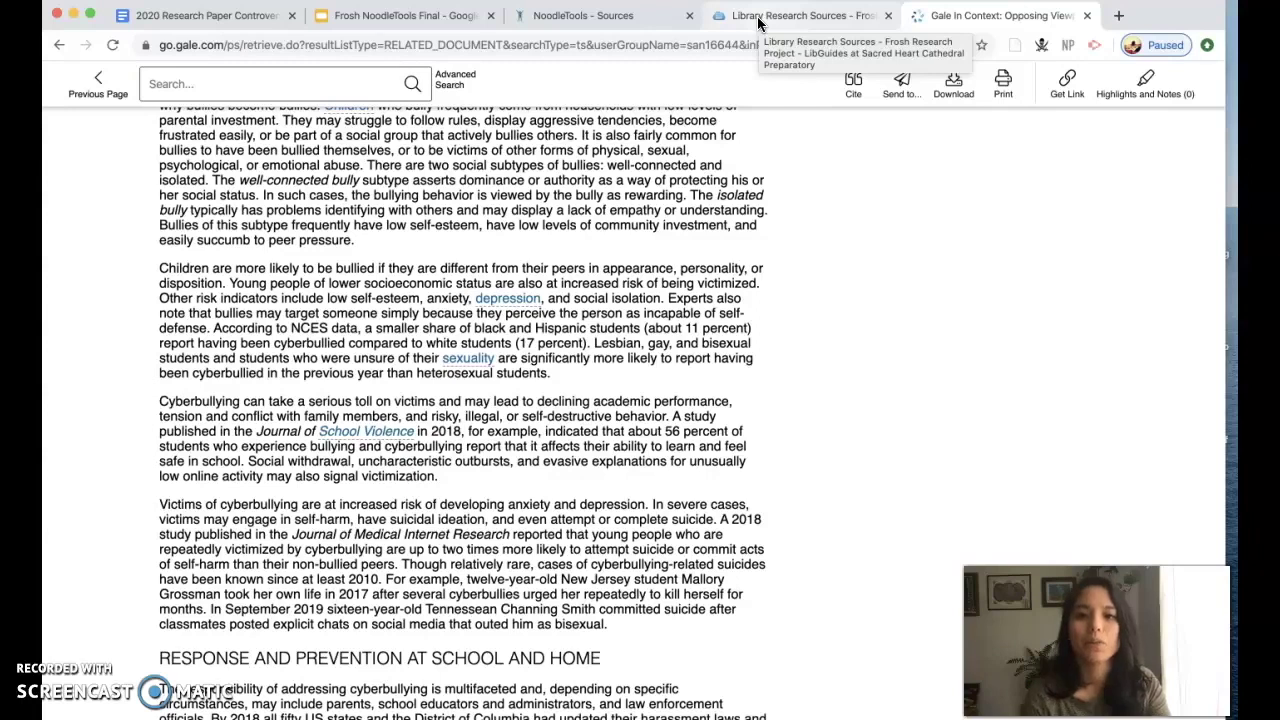
left_click(600, 15)
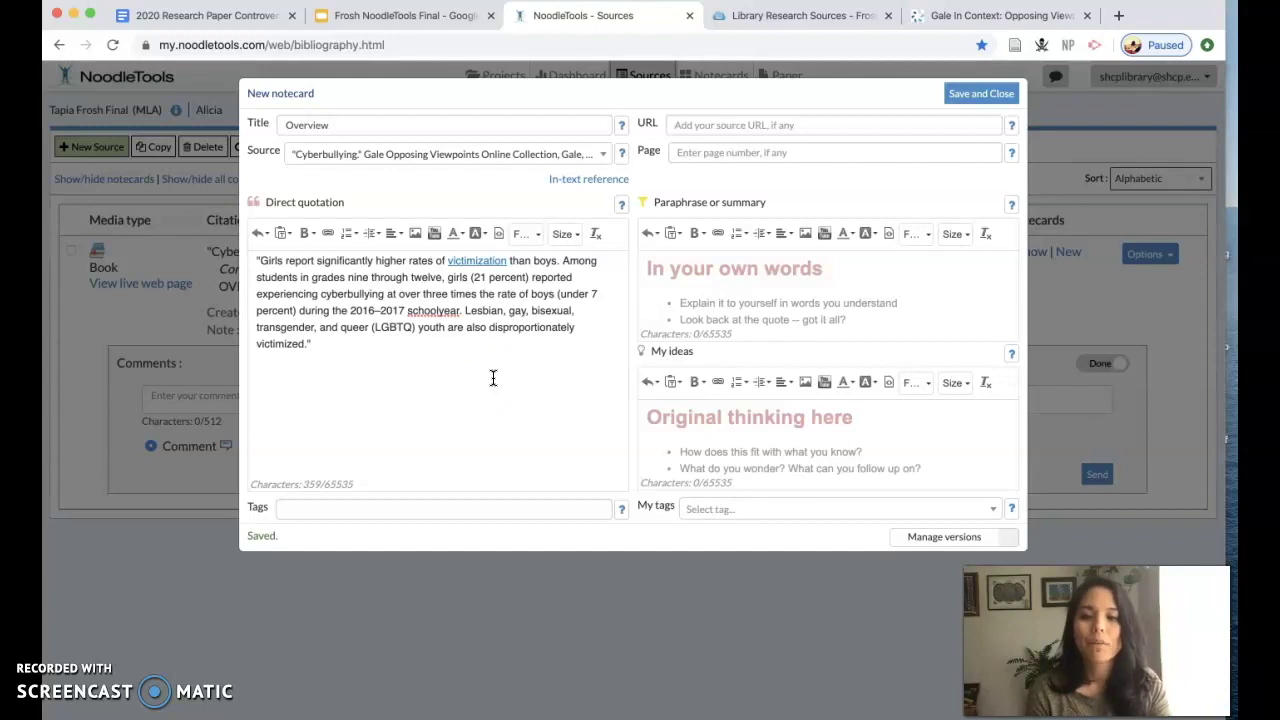
- Save and close the Overview notecard, leaving the Cyberbullying citation with 1 notecard
left_click(727, 427)
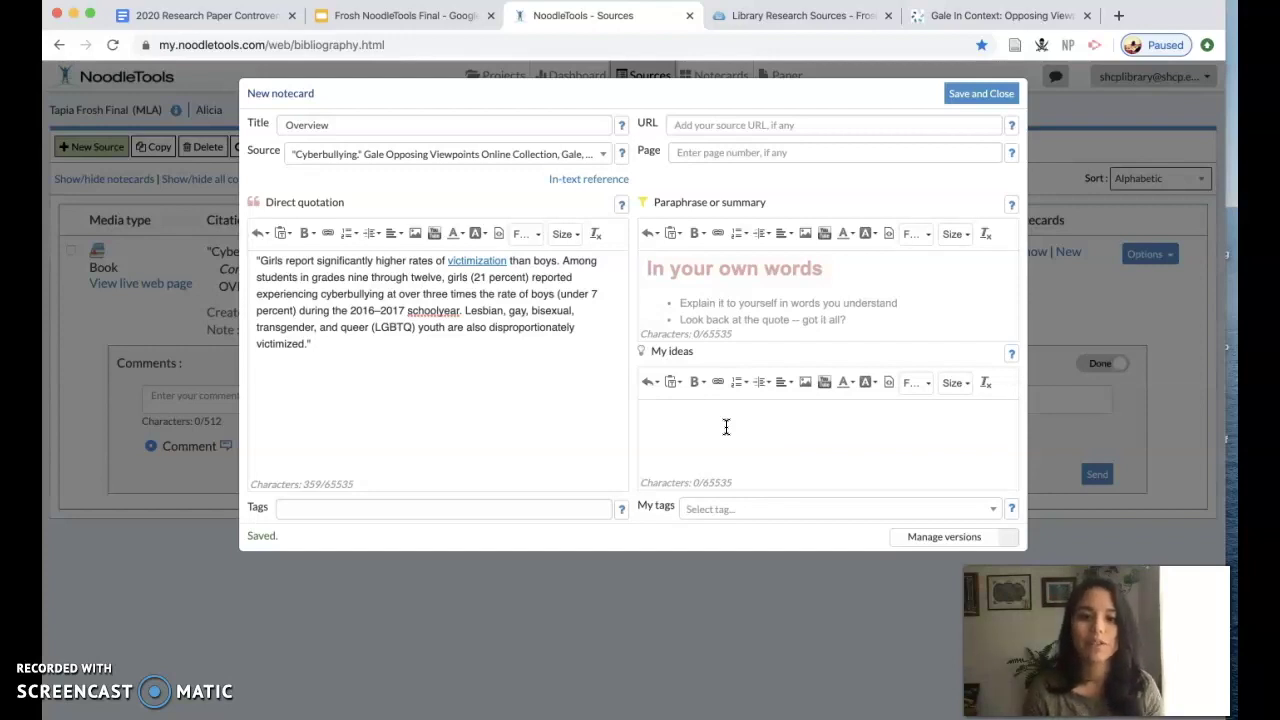
left_click(731, 382)
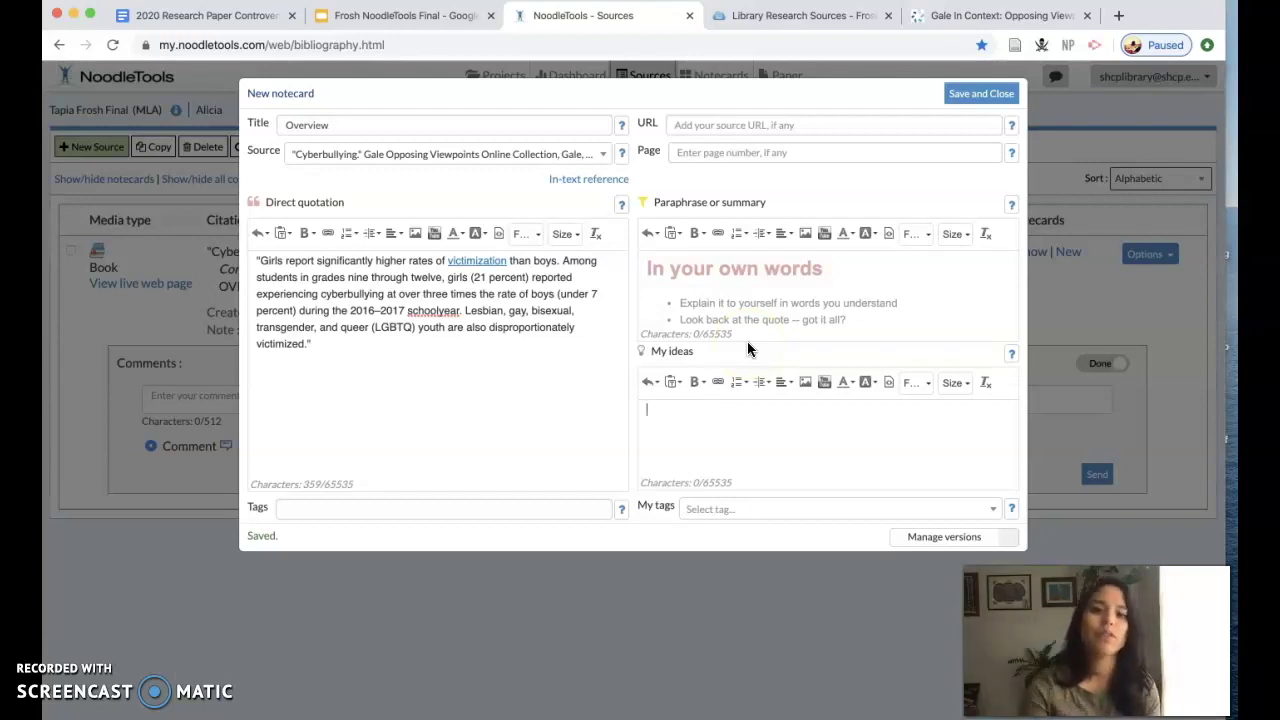
left_click(965, 95)
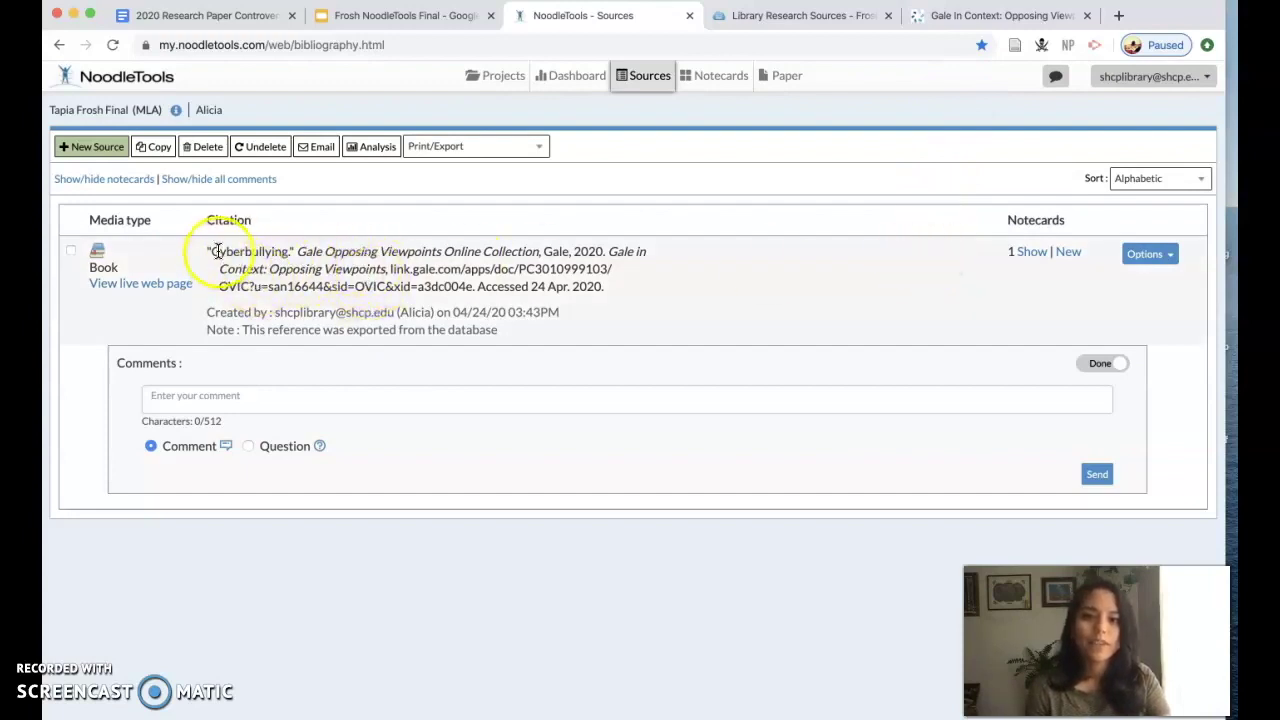
- Show the Overview notecard attached beneath the Cyberbullying citation
left_click_drag(214, 252, 671, 273)
left_click(671, 273)
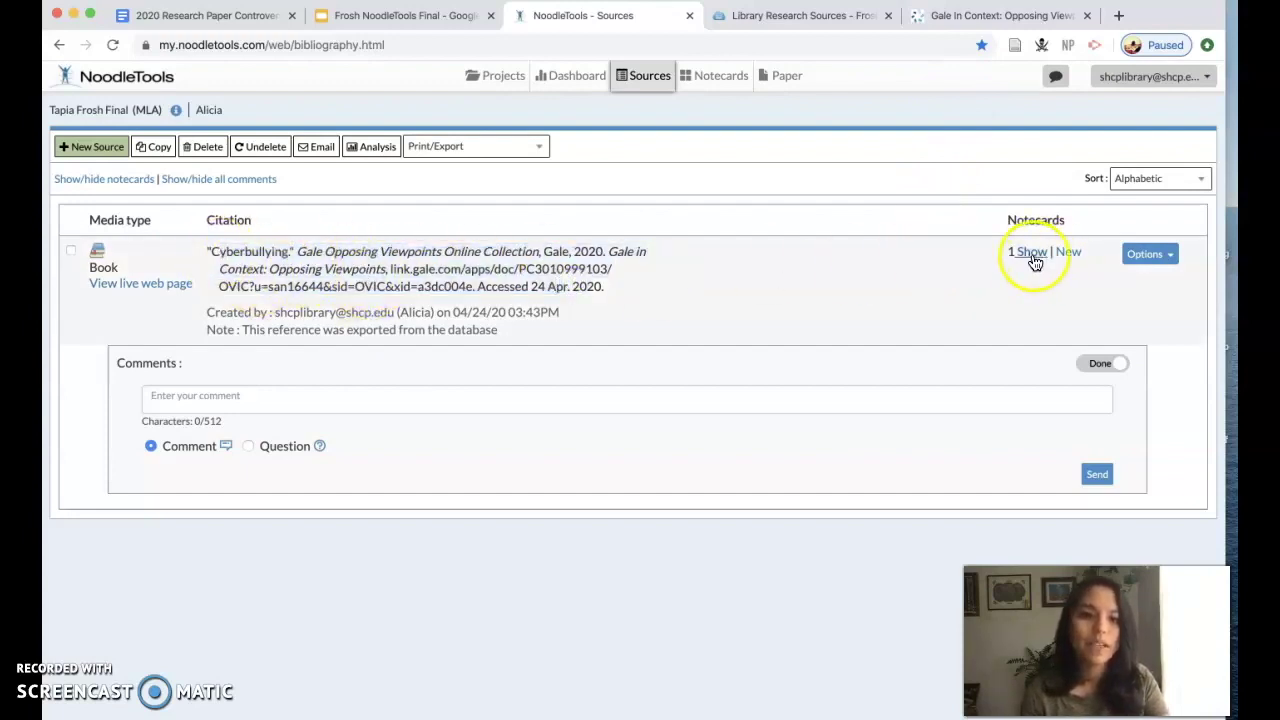
left_click(1034, 258)
scroll(822, 363, "down", 5)
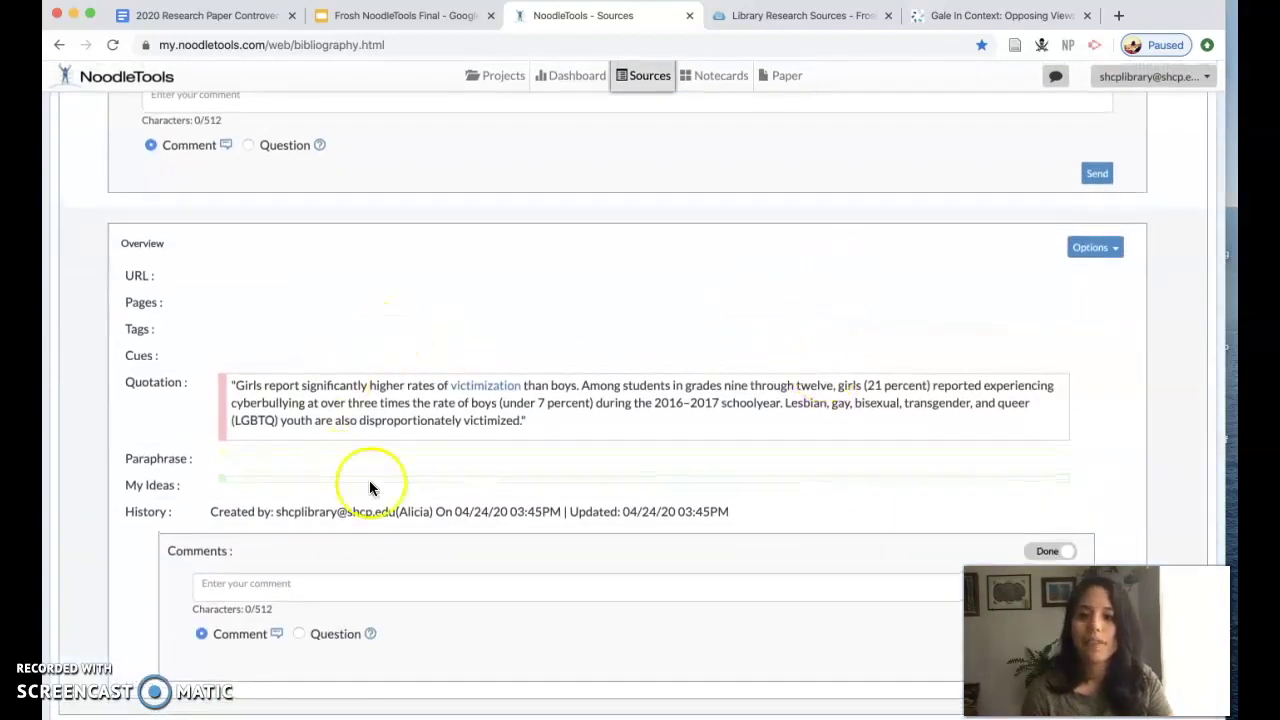
- Open the Overview notecard for editing, save and close it, and return to the Gale article
left_click(1100, 247)
left_click(1081, 274)
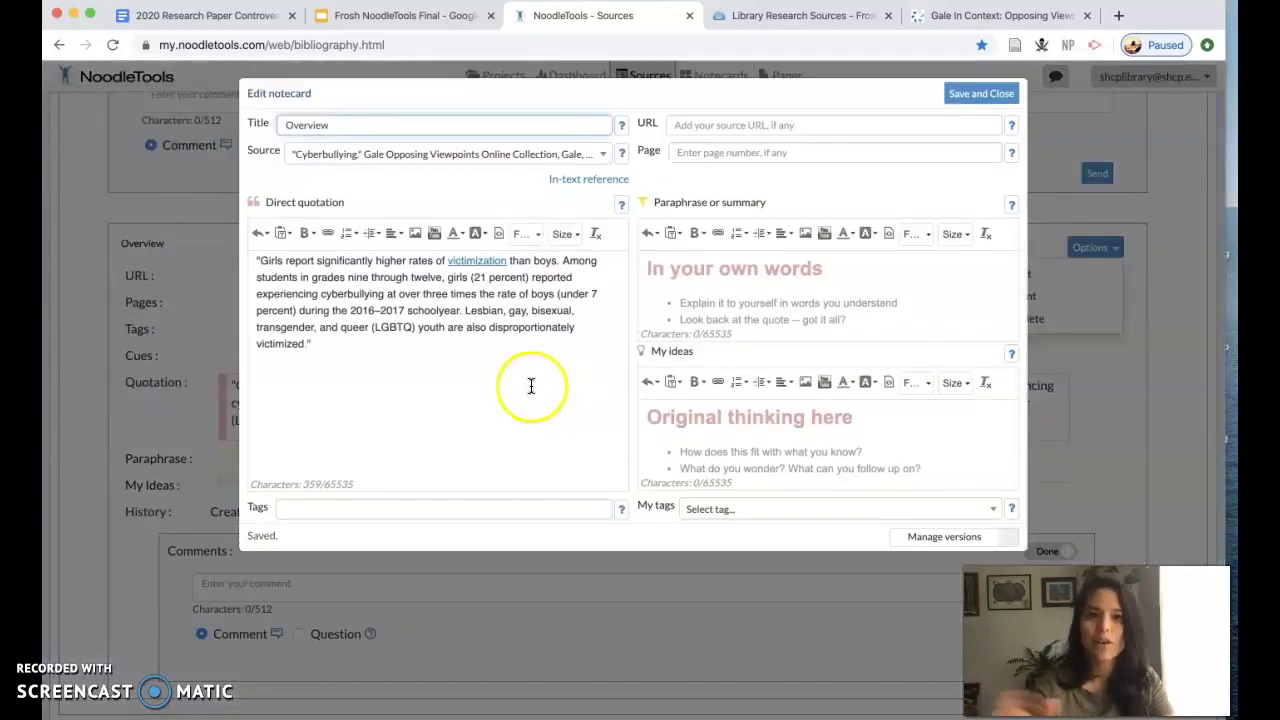
left_click(977, 94)
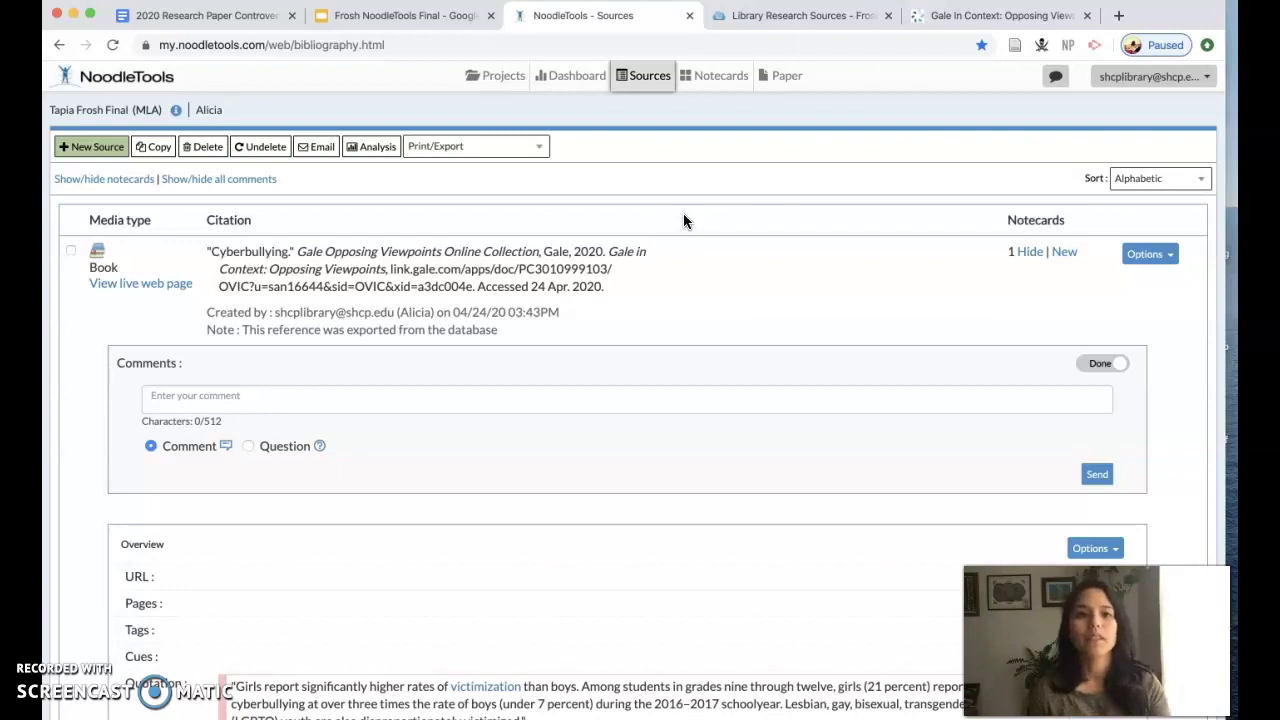
left_click(1000, 15)
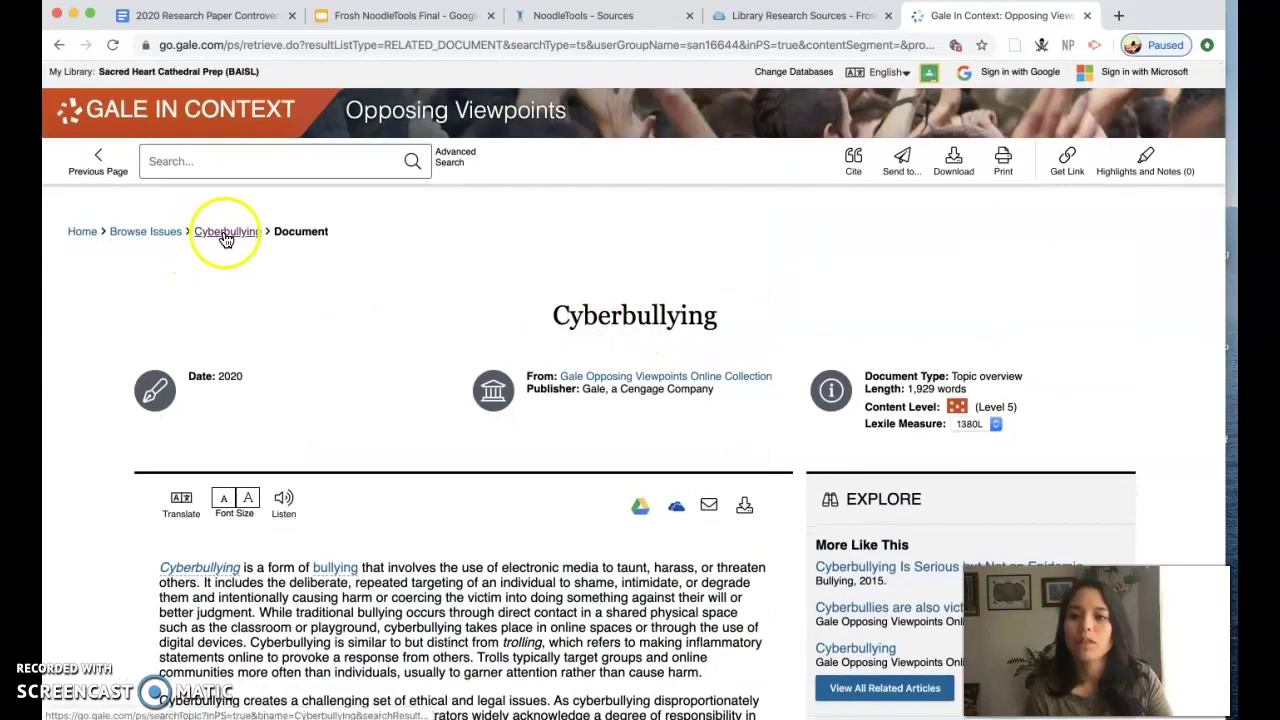
- Browse the Cyberbullying topic's Magazines, News, Academic Journals and Websites results, then return to Viewpoints
left_click(227, 235)
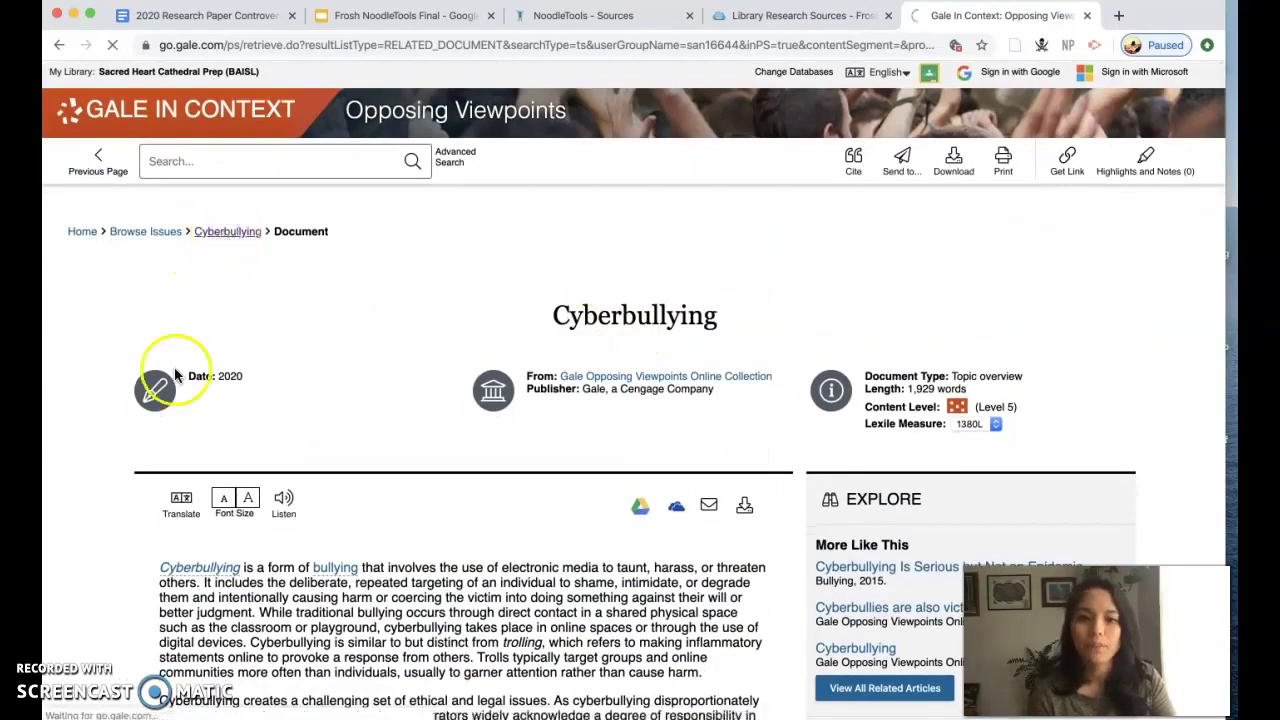
scroll(172, 376, "down", 5)
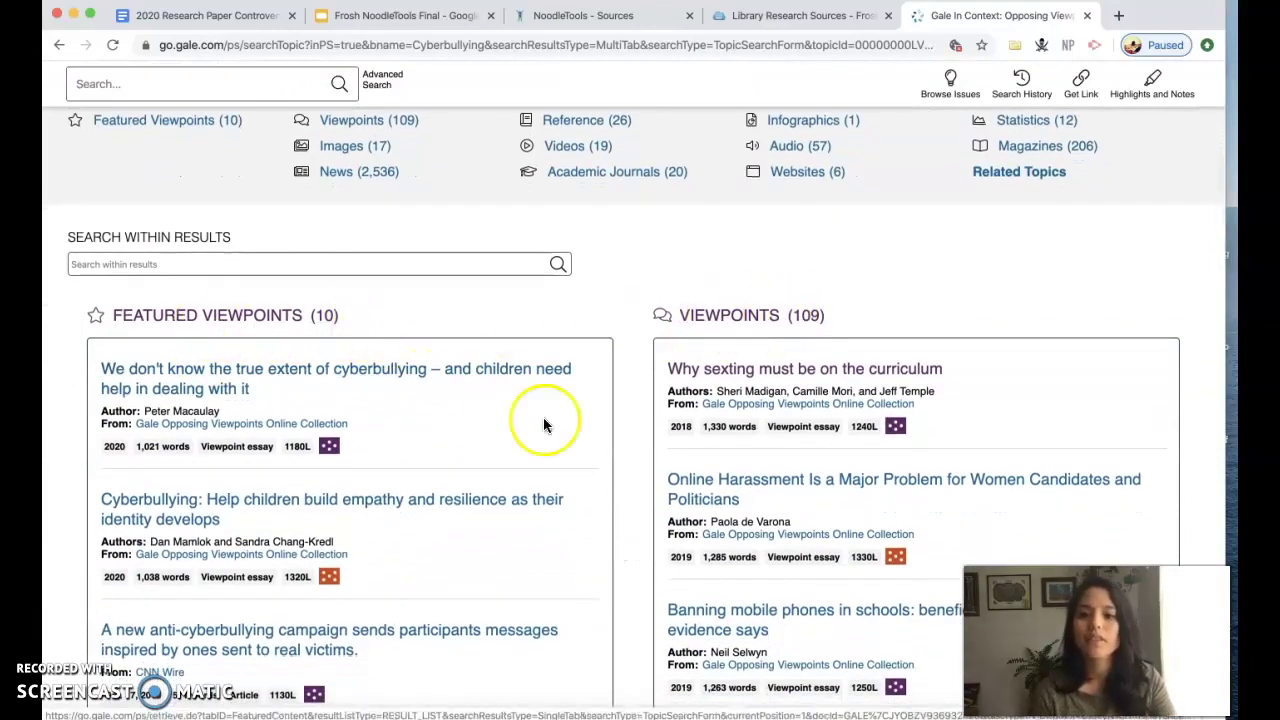
scroll(620, 457, "down", 4)
scroll(636, 482, "down", 6)
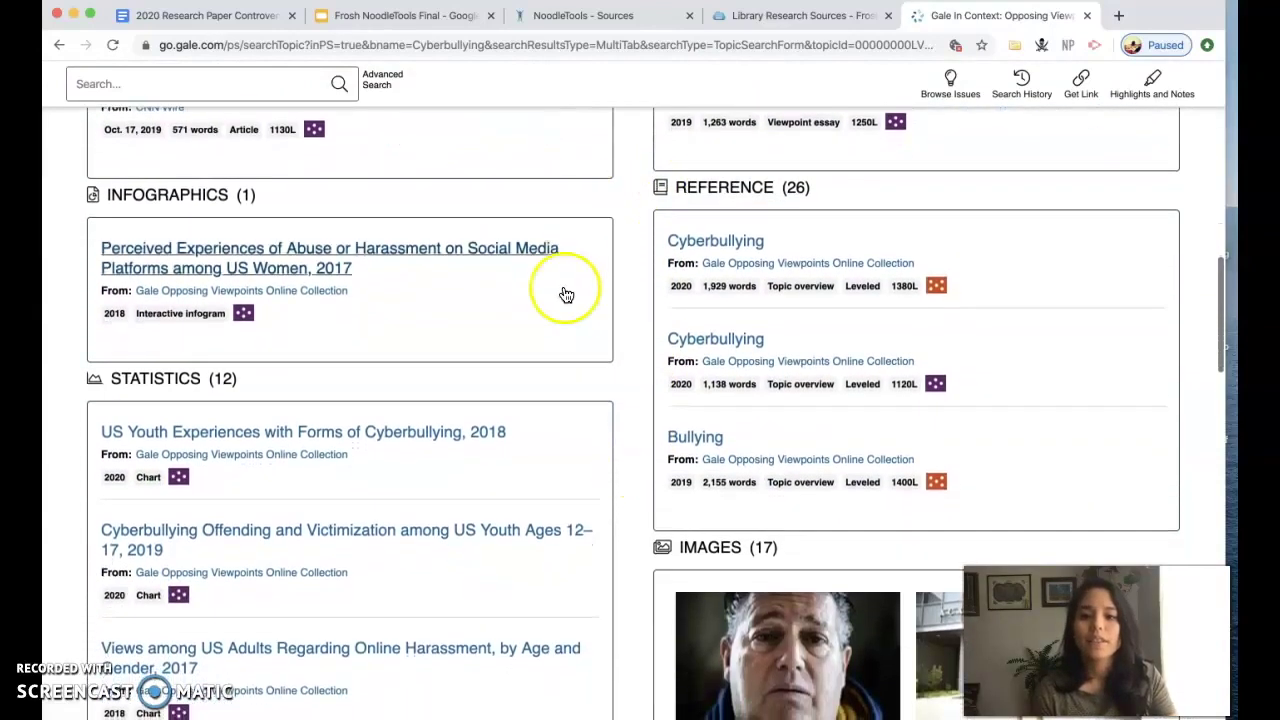
scroll(474, 266, "up", 2)
scroll(611, 314, "down", 2)
scroll(613, 308, "down", 2)
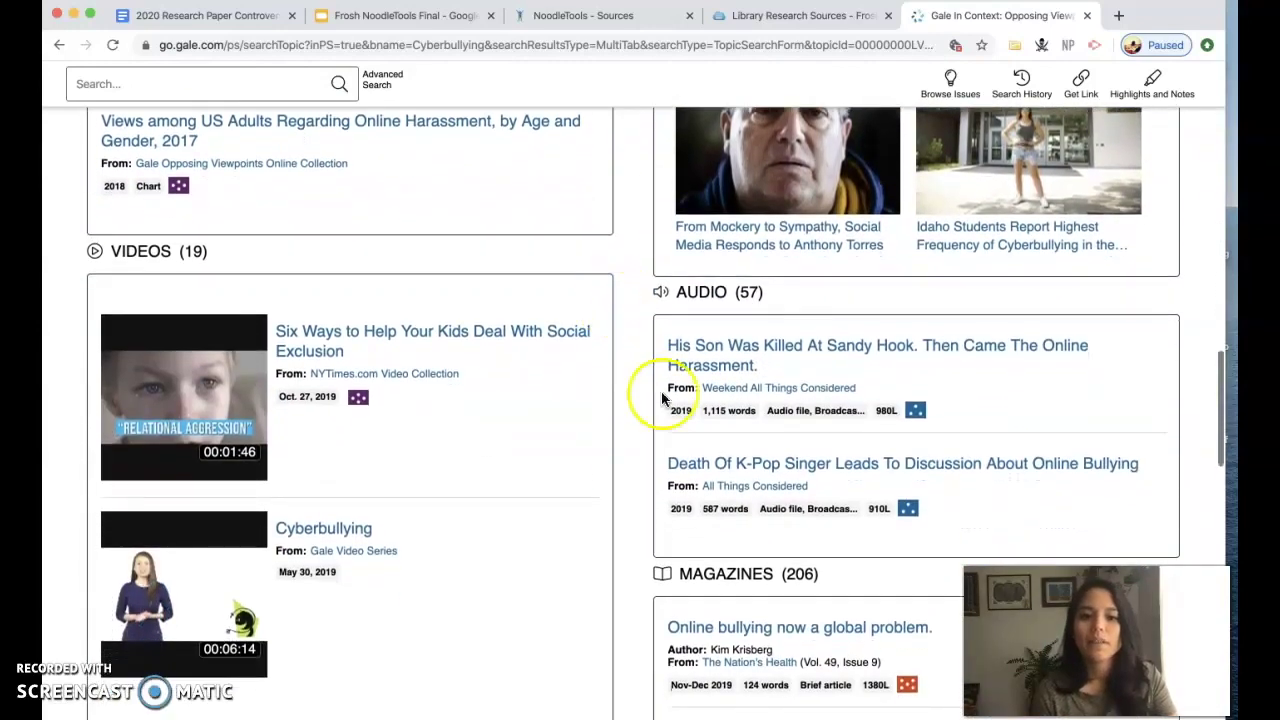
scroll(628, 413, "down", 3)
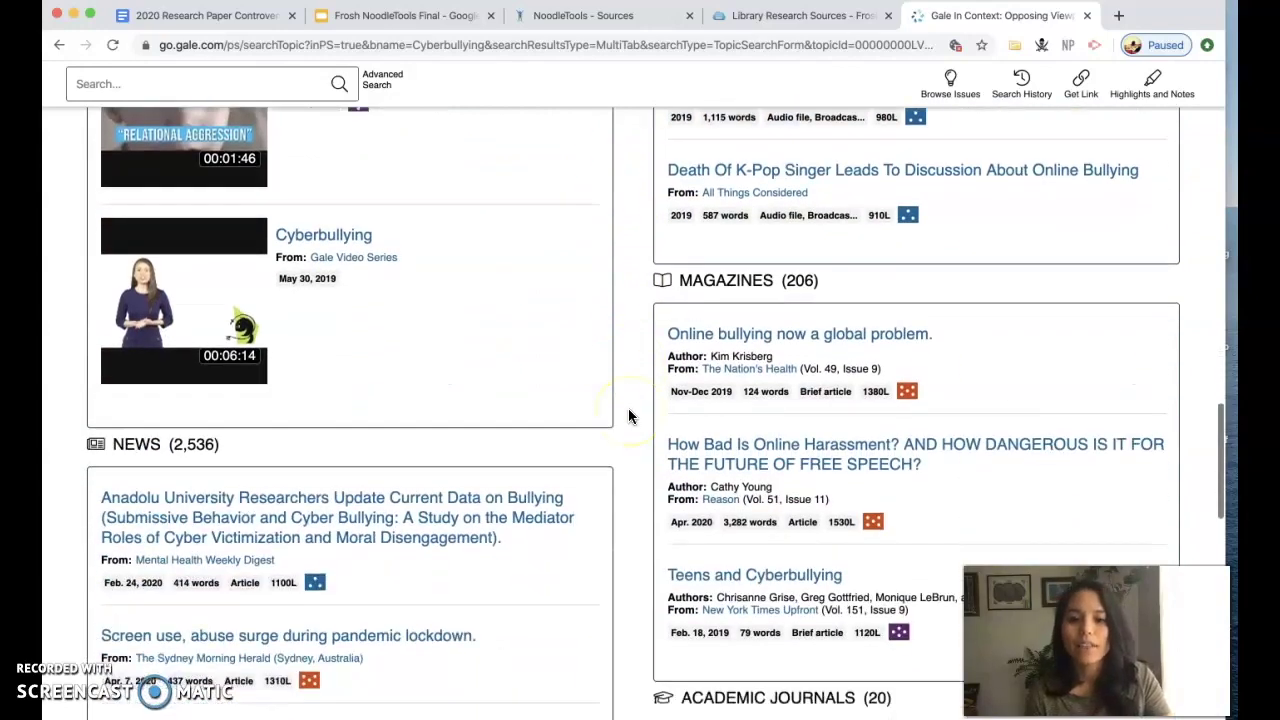
scroll(609, 458, "down", 8)
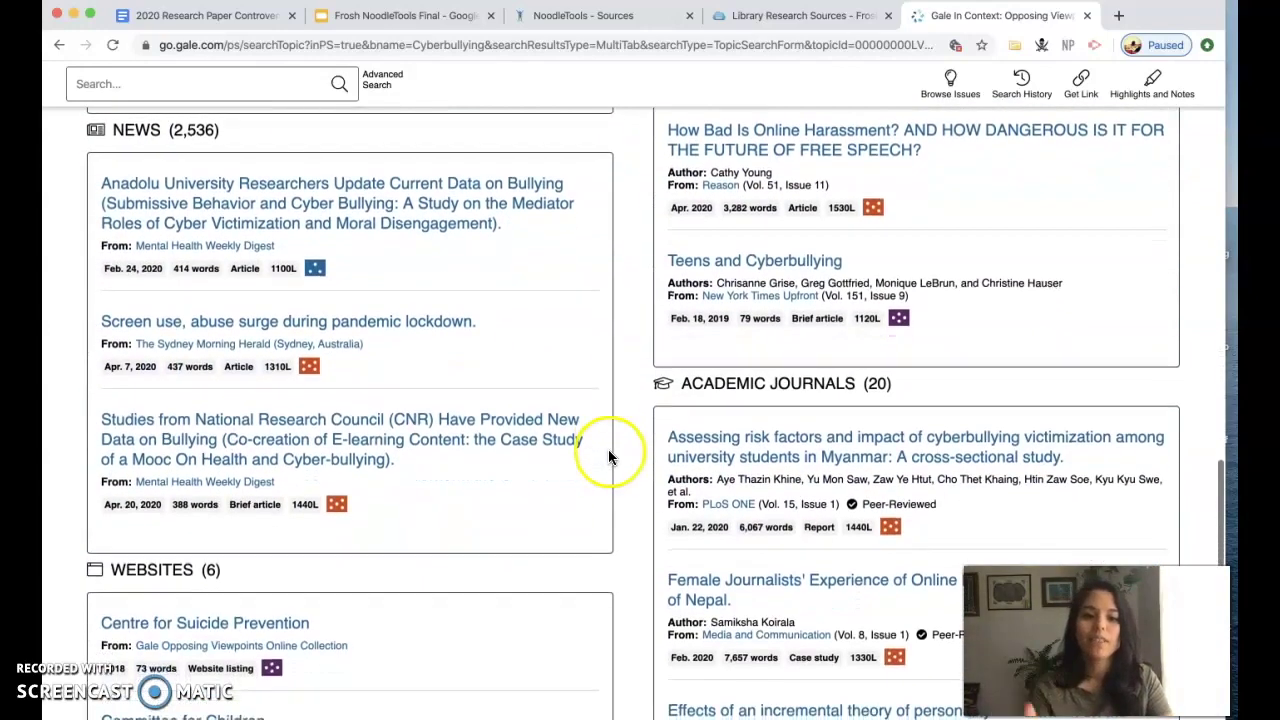
scroll(601, 360, "up", 15)
scroll(600, 365, "up", 2)
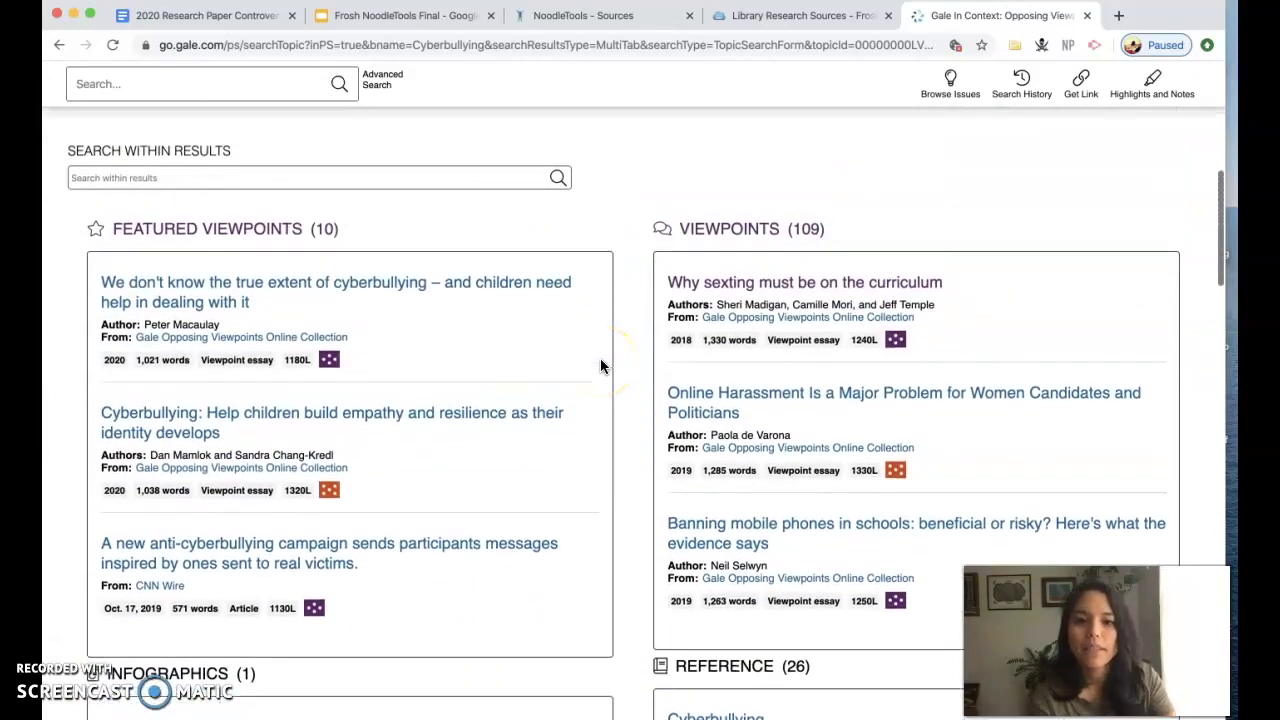
- Filter Cyberbullying to the 109 viewpoint essays, browse them, and return to the list top
left_click(744, 229)
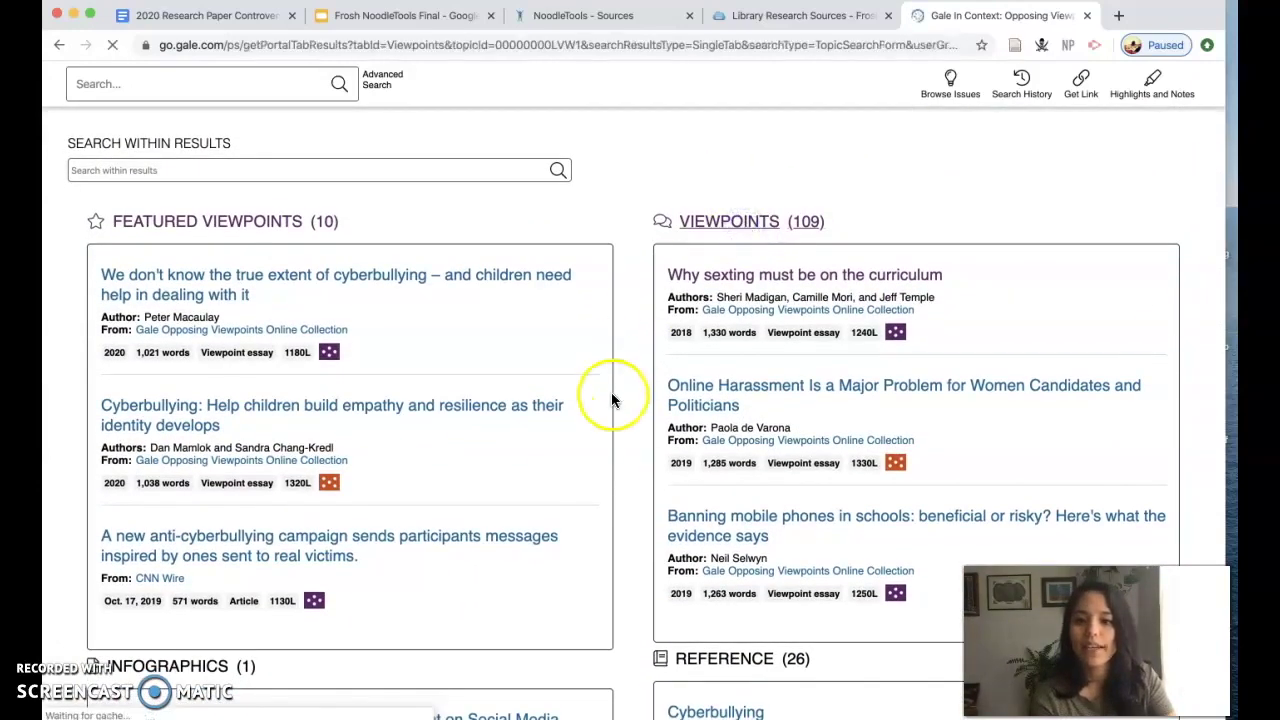
scroll(620, 452, "down", 5)
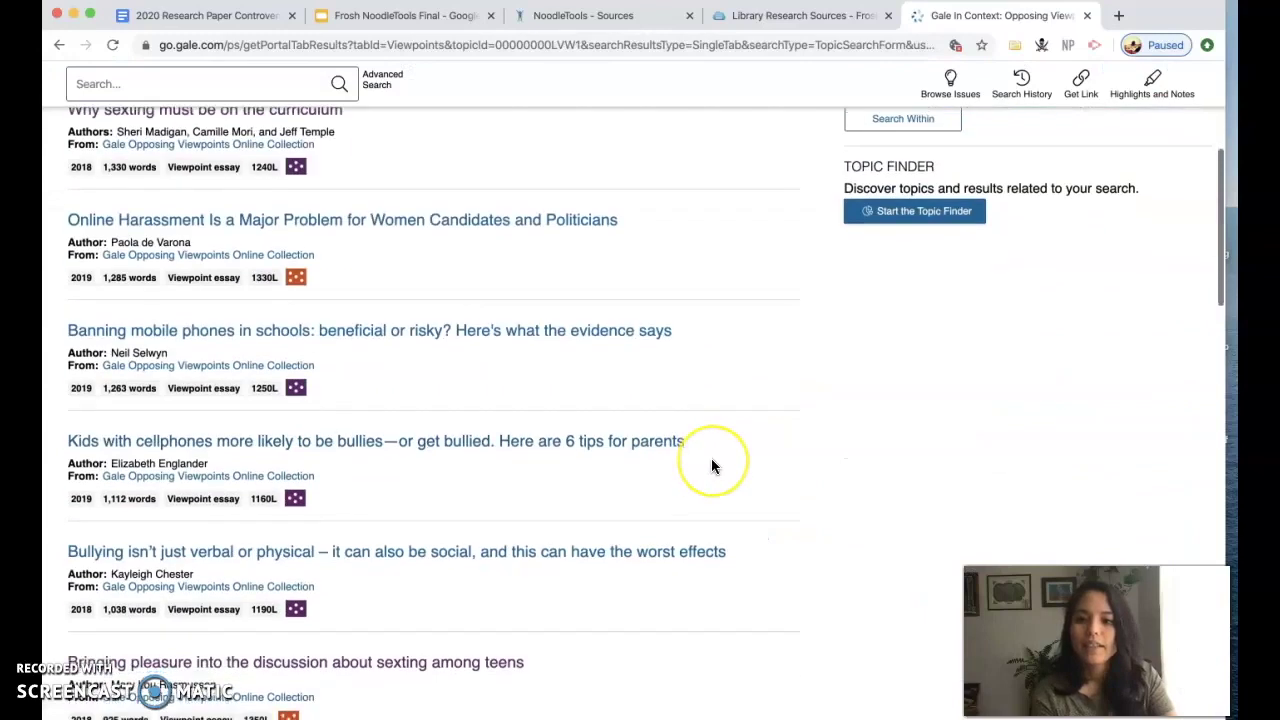
scroll(711, 458, "up", 1)
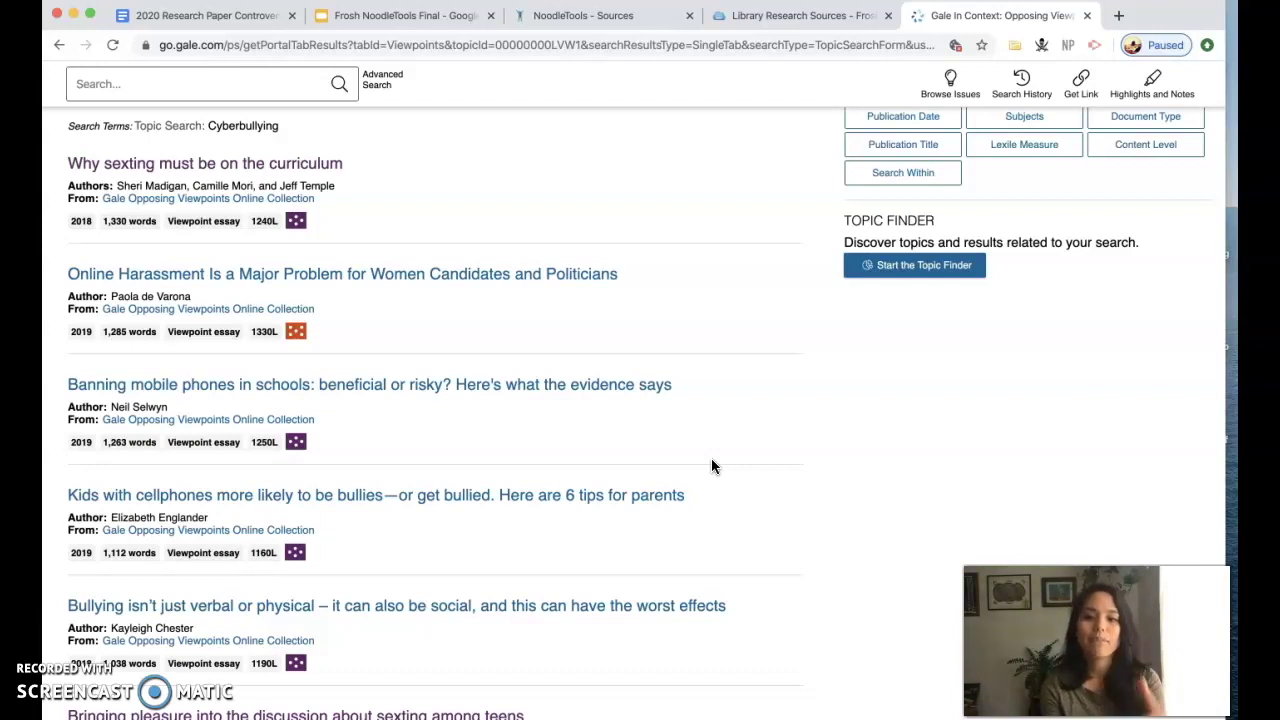
scroll(711, 465, "down", 8)
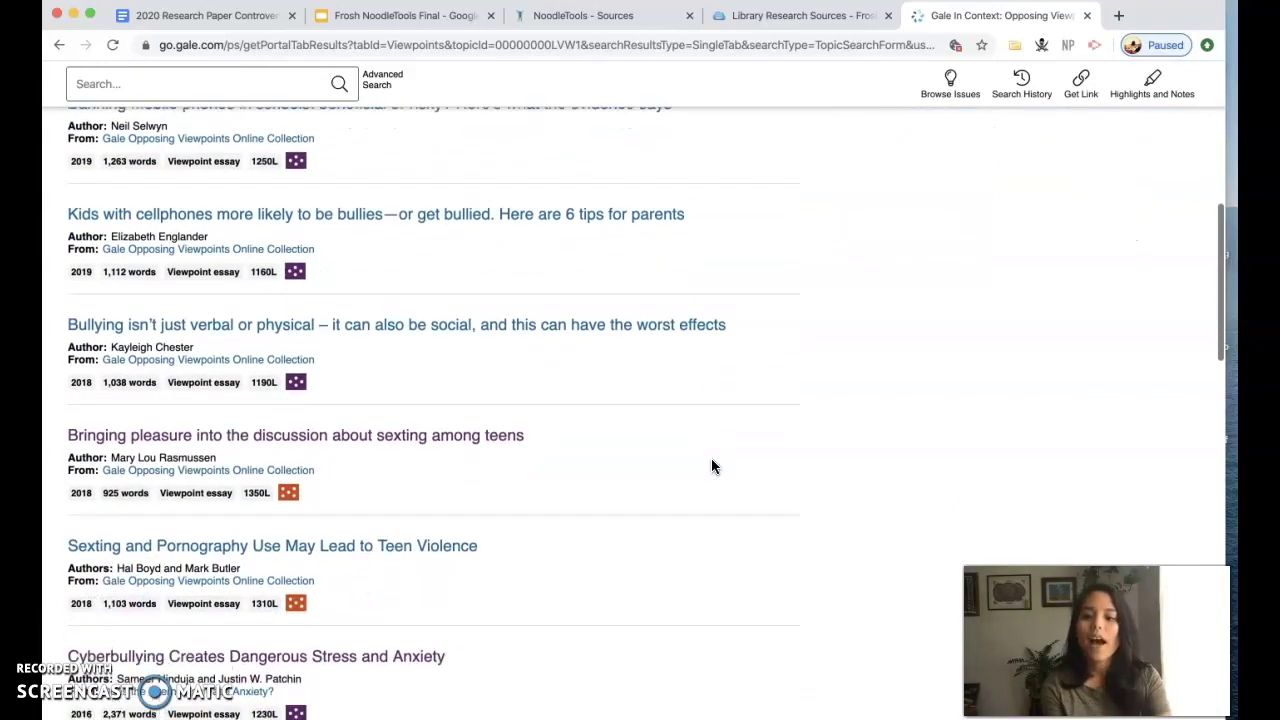
scroll(713, 466, "down", 4)
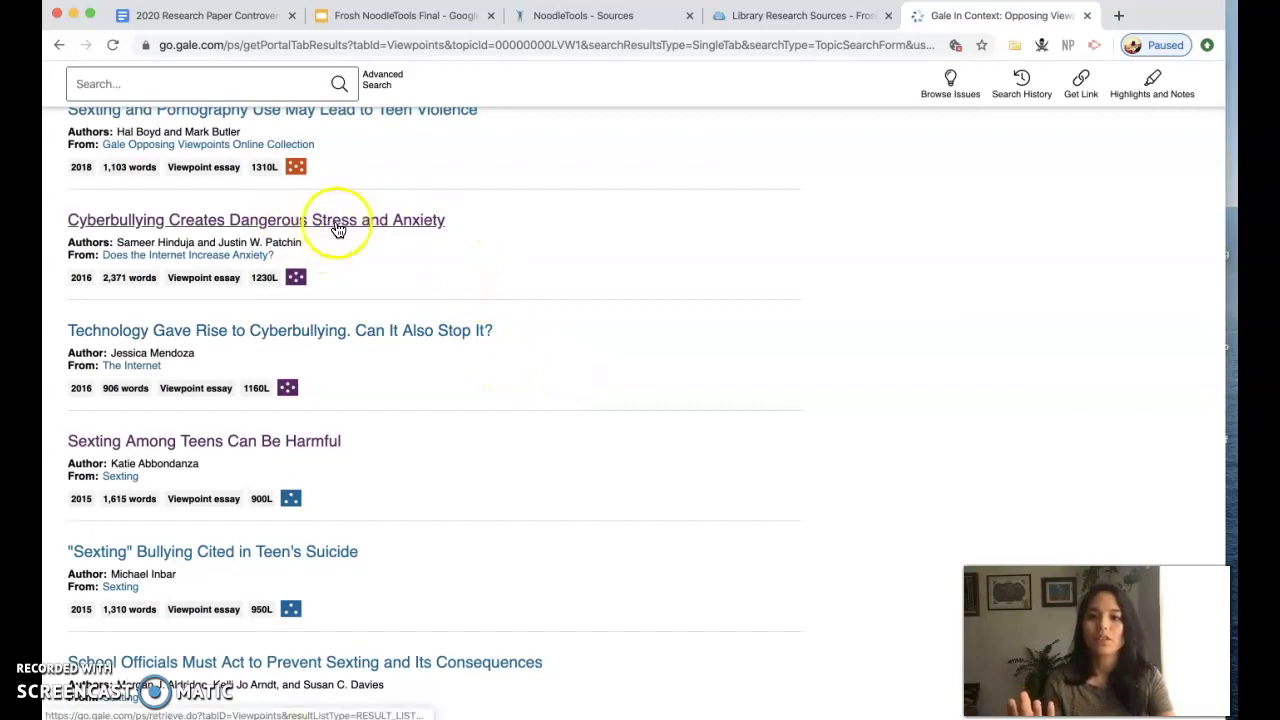
scroll(563, 390, "down", 1)
scroll(563, 397, "down", 6)
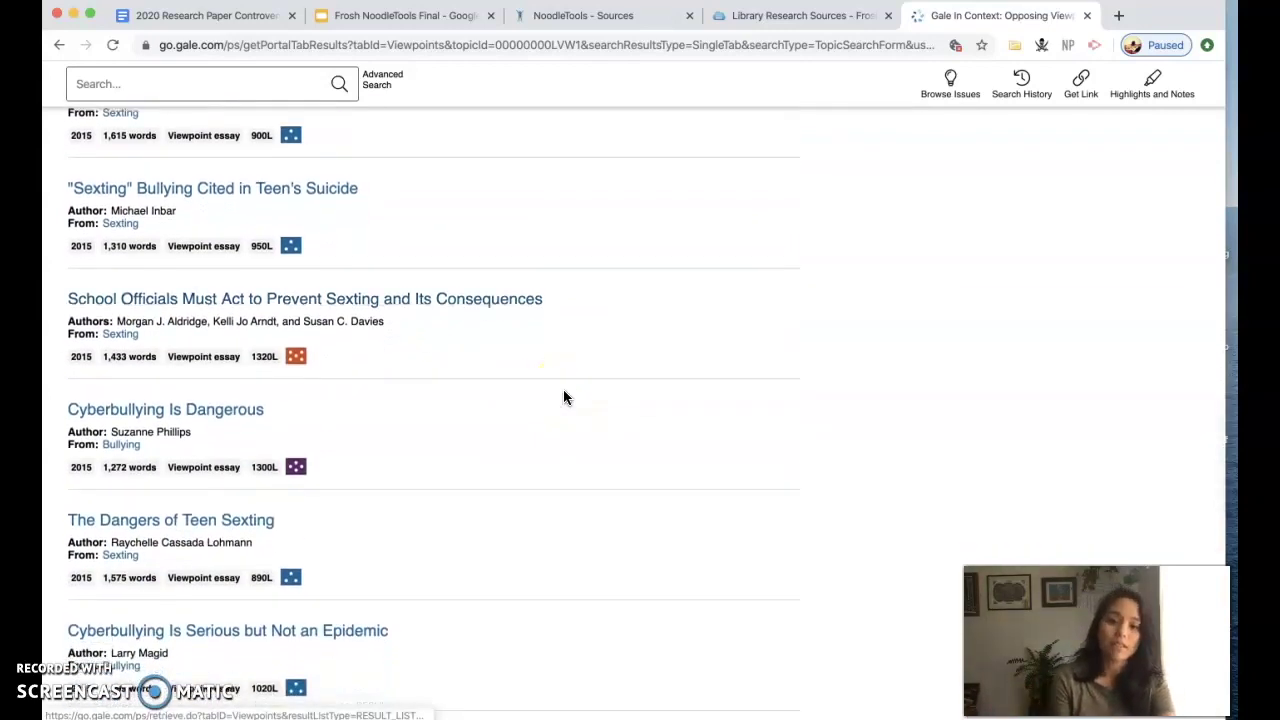
scroll(563, 397, "down", 8)
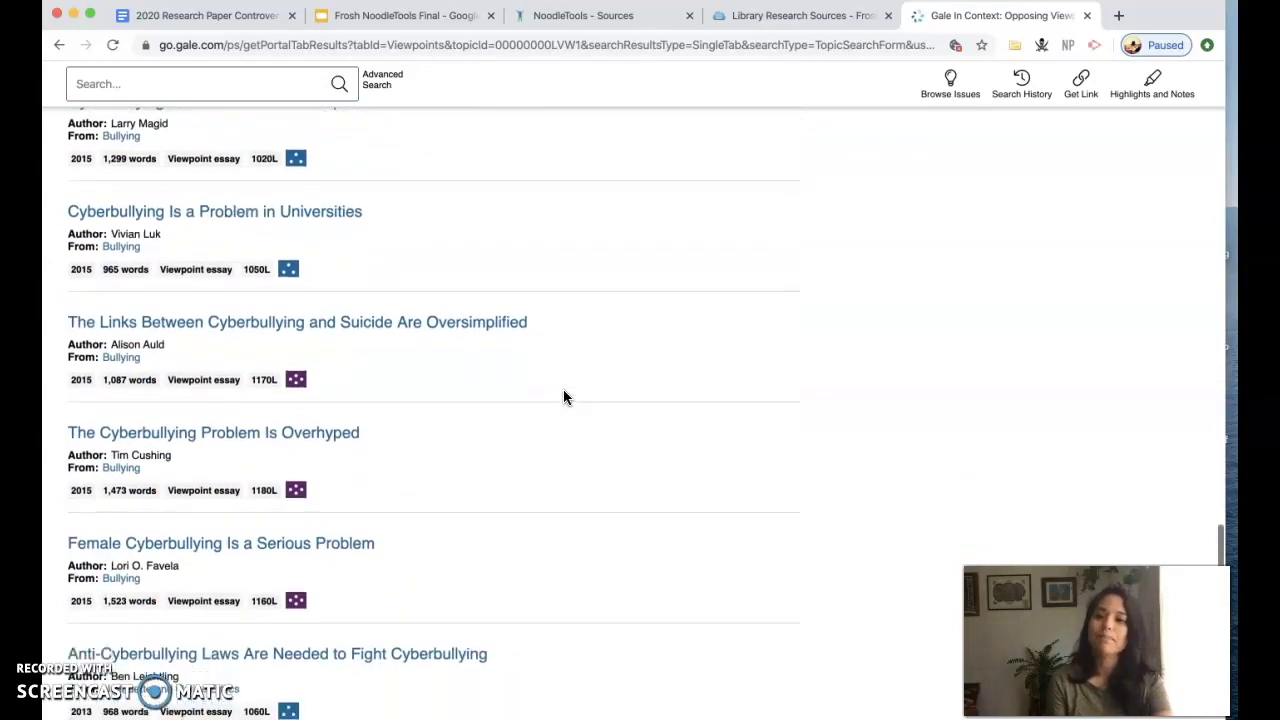
scroll(563, 394, "up", 1)
left_click(124, 172)
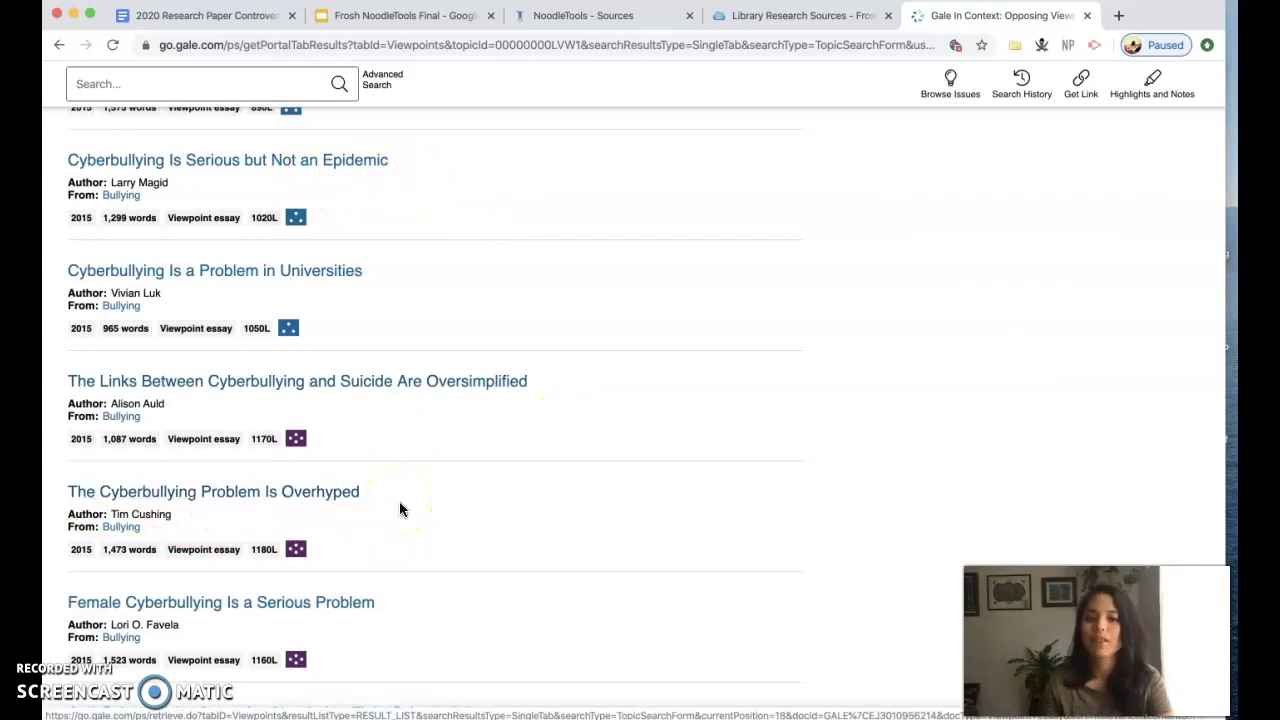
scroll(398, 500, "up", 15)
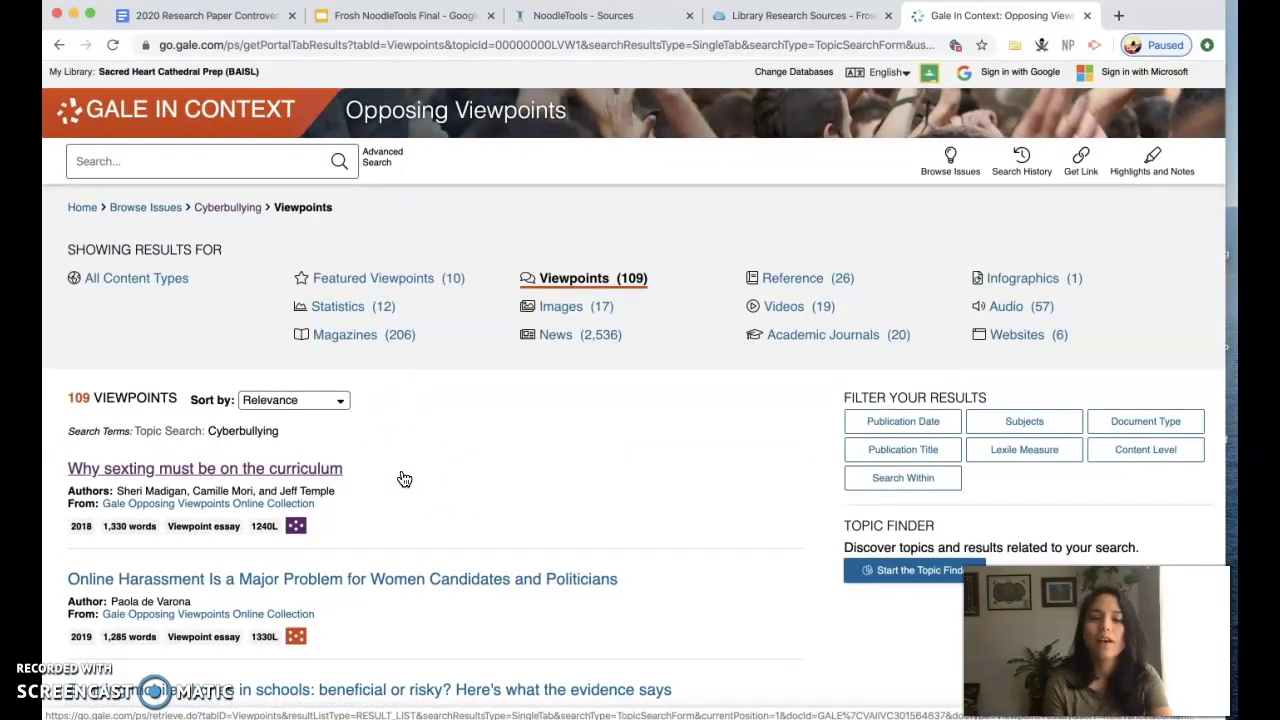
- Search the database for 'cyberbullying schools' and look over the results
left_click(260, 168)
type("cyber")
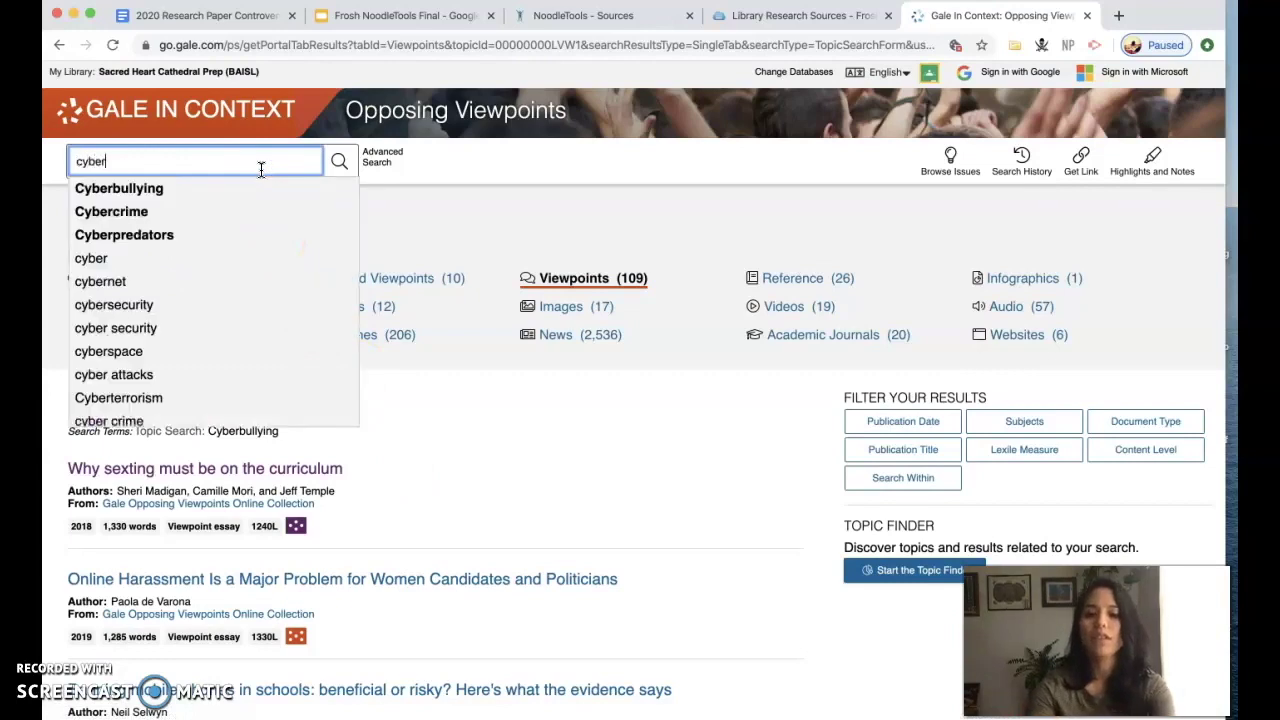
type("bullying ")
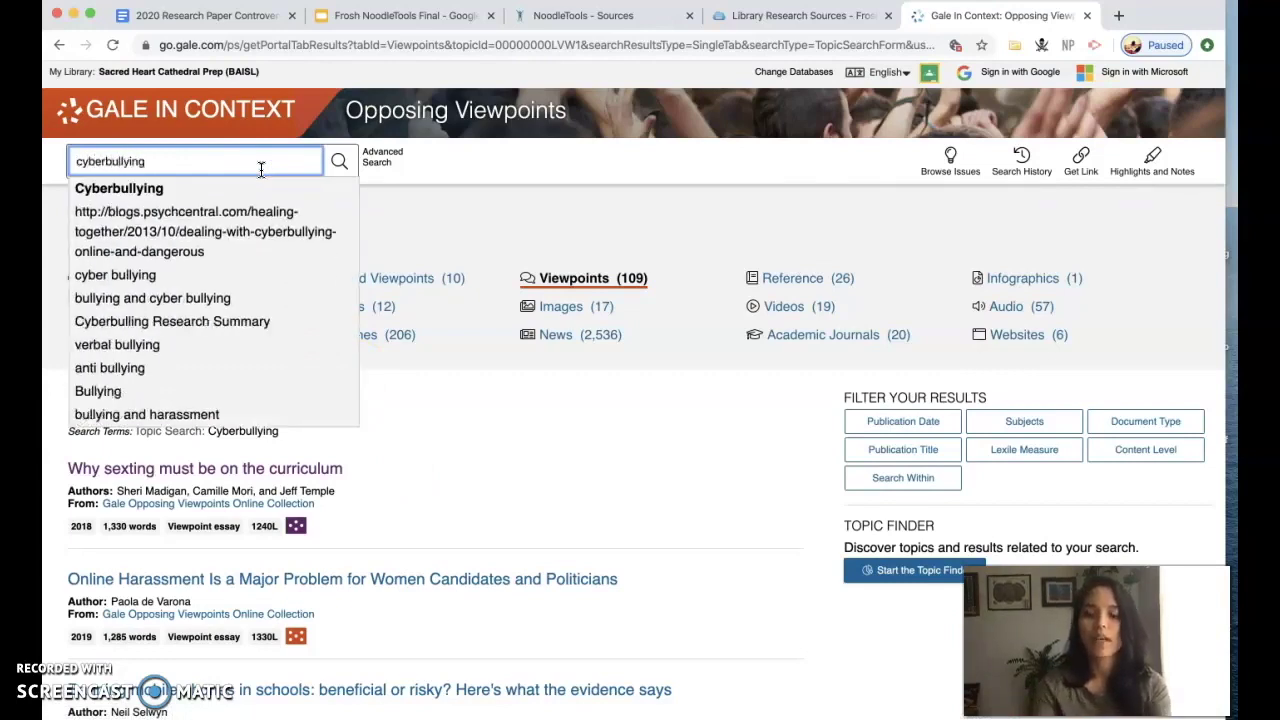
type("schools")
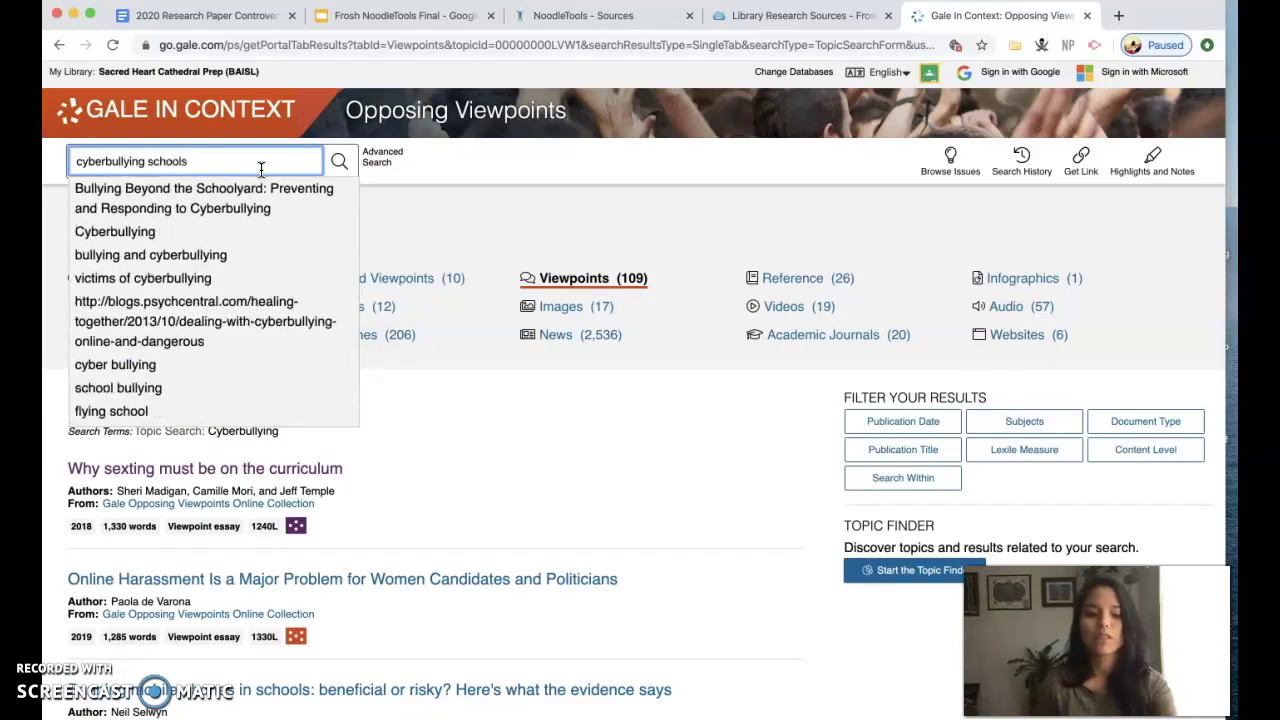
key("Return")
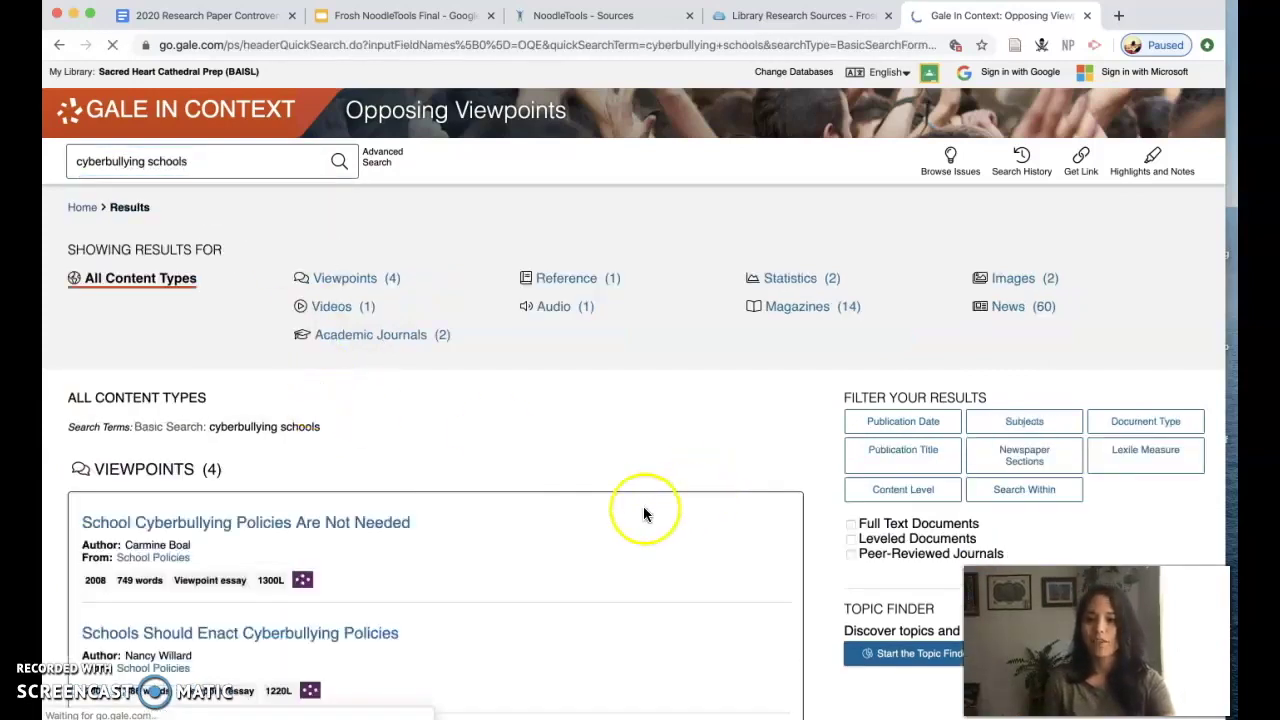
scroll(590, 520, "down", 2)
scroll(589, 520, "down", 3)
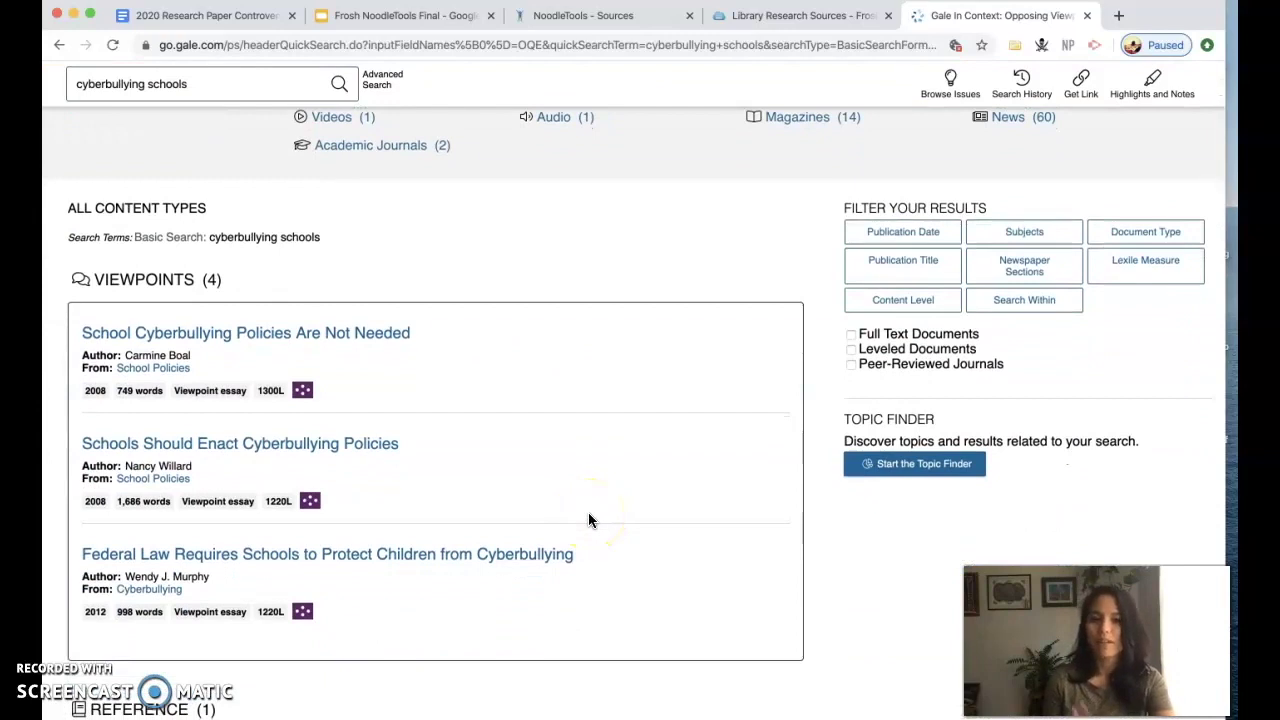
scroll(596, 487, "down", 1)
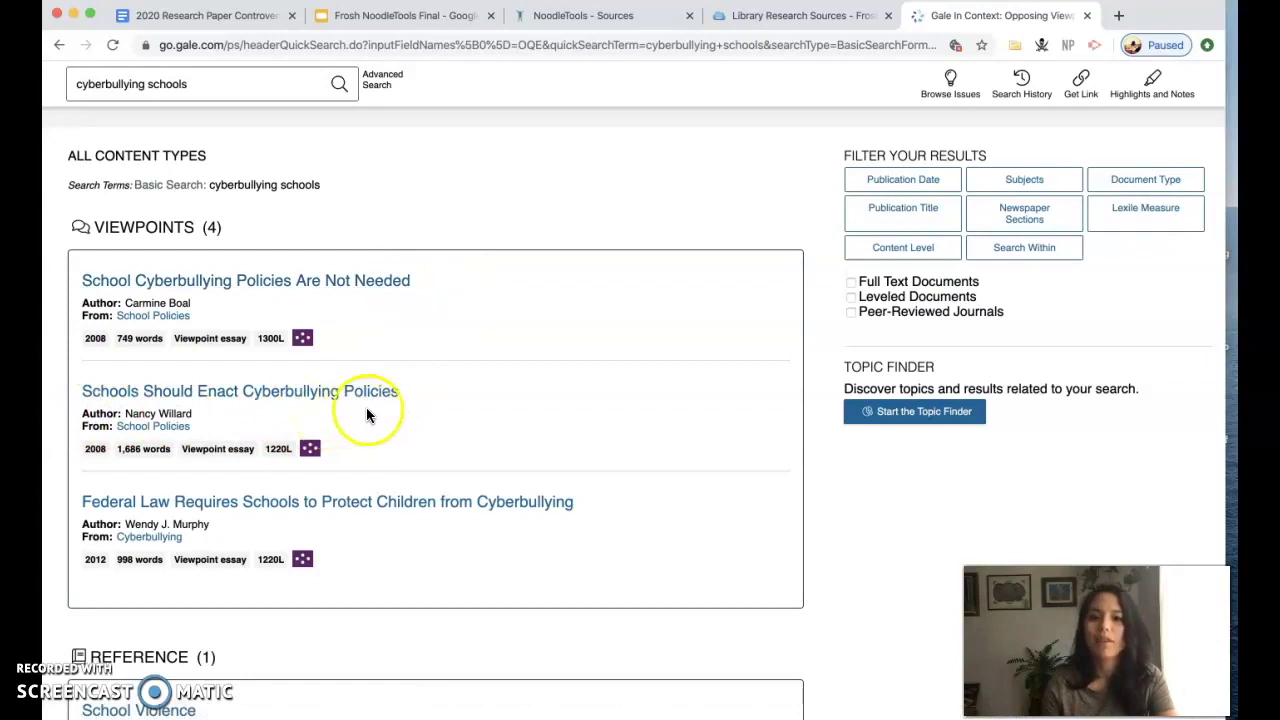
- Open the essay 'School Cyberbullying Policies Are Not Needed' and show its citation options
left_click(326, 283)
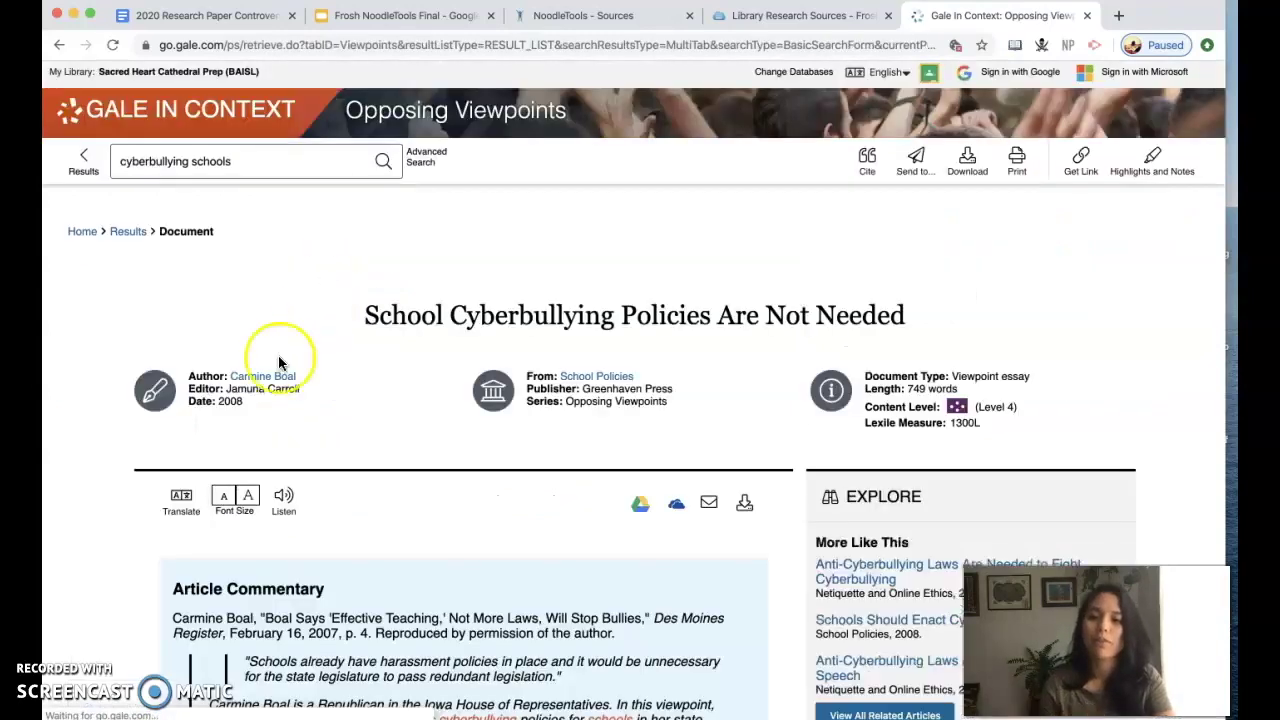
scroll(140, 498, "down", 3)
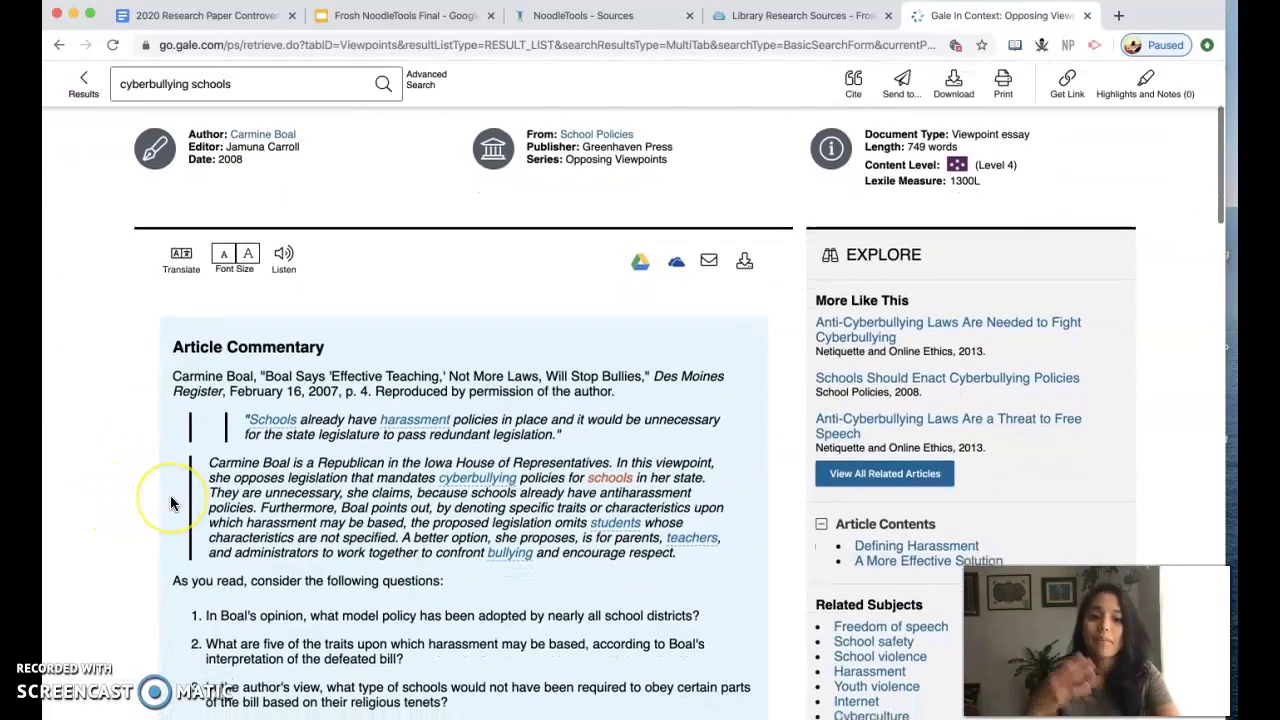
scroll(170, 500, "down", 4)
scroll(173, 497, "up", 7)
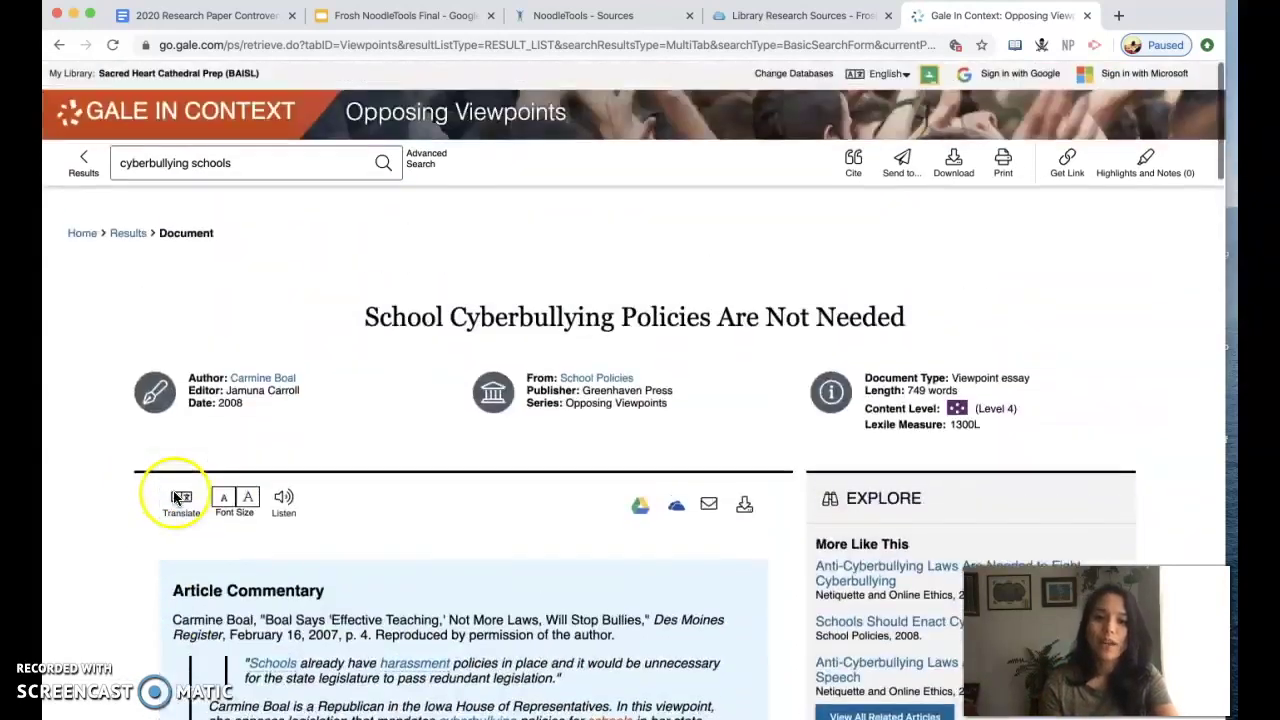
left_click(848, 163)
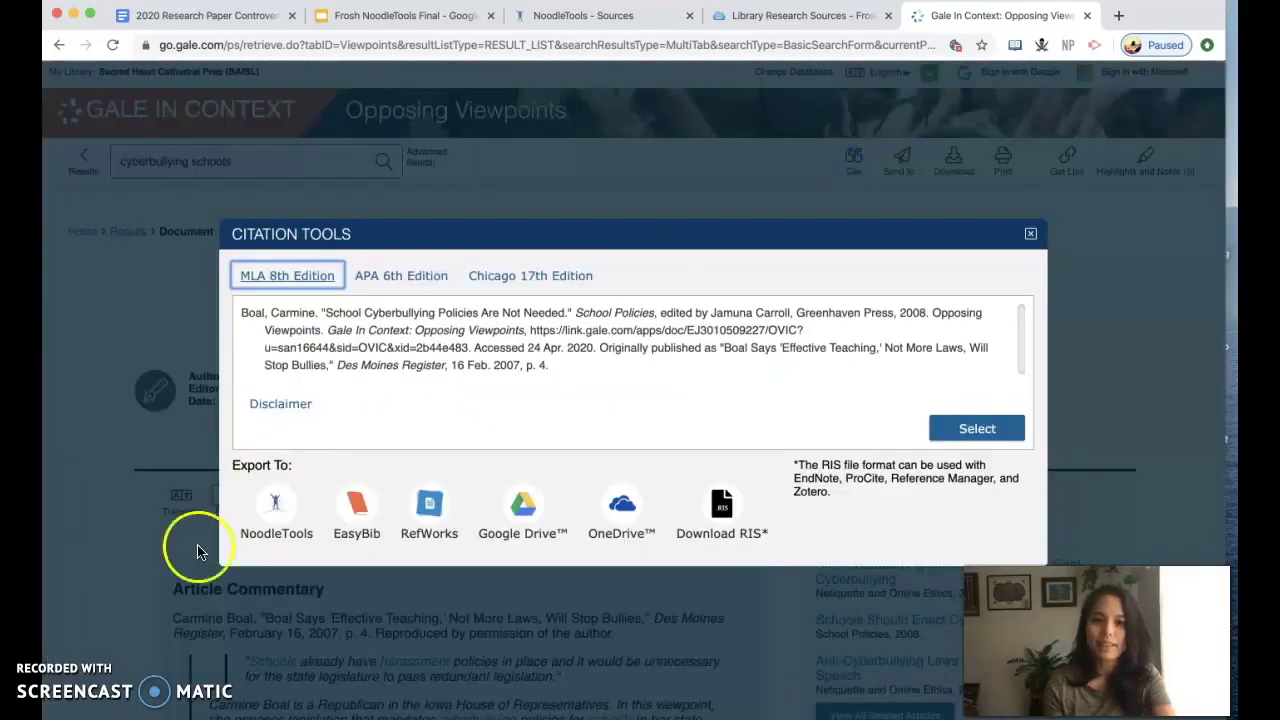
- Export the essay's MLA citation to NoodleTools and import it into the research project
left_click(278, 512)
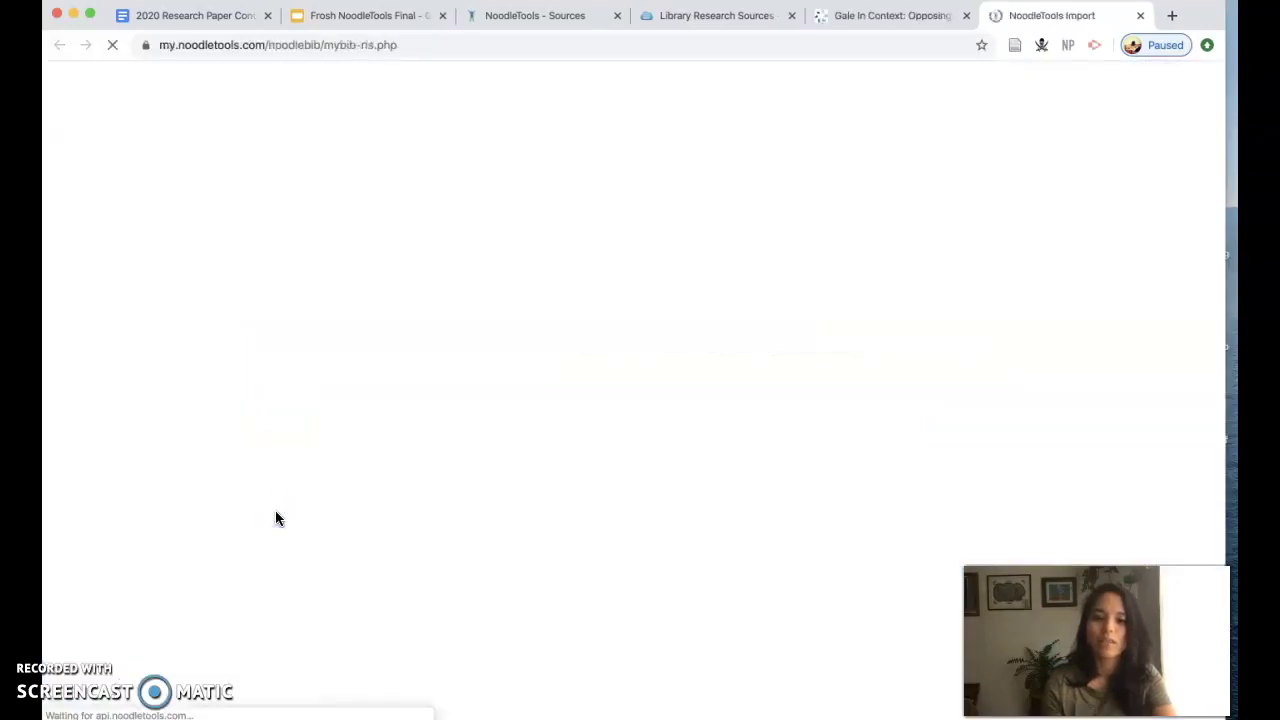
left_click(453, 538)
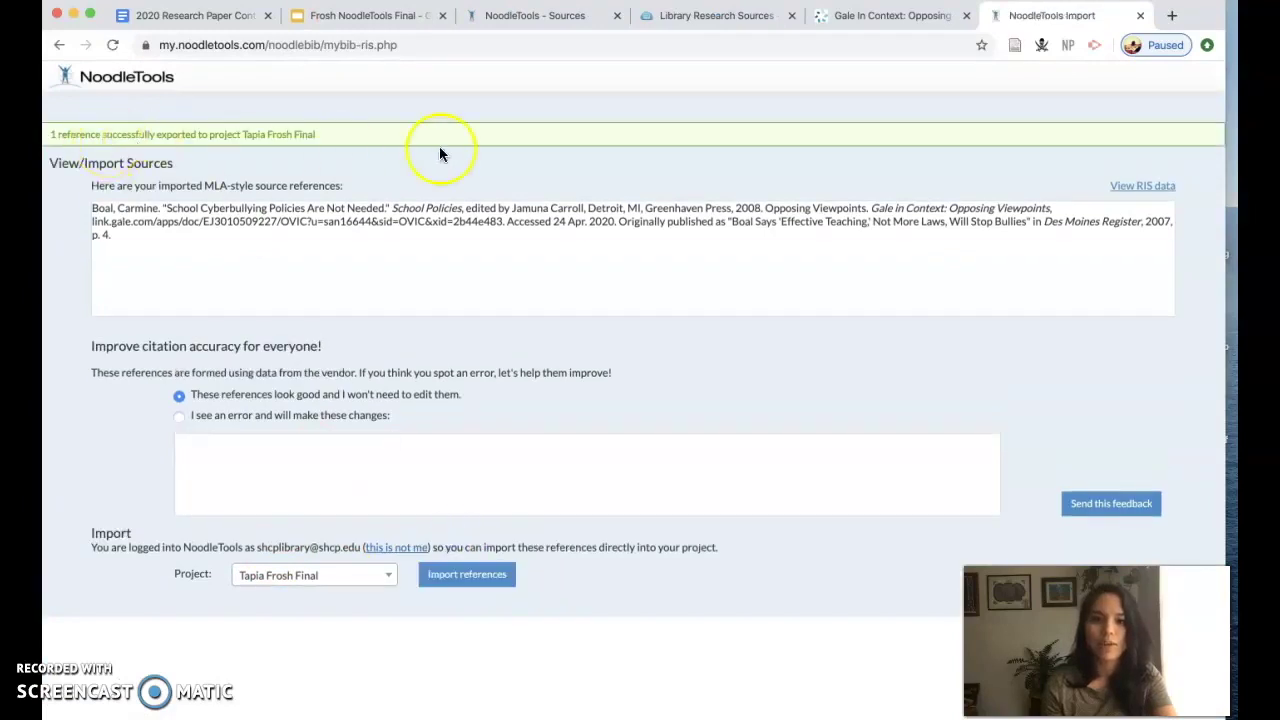
left_click(1140, 15)
- Refresh the NoodleTools sources list and start a new notecard for the imported essay
left_click(575, 15)
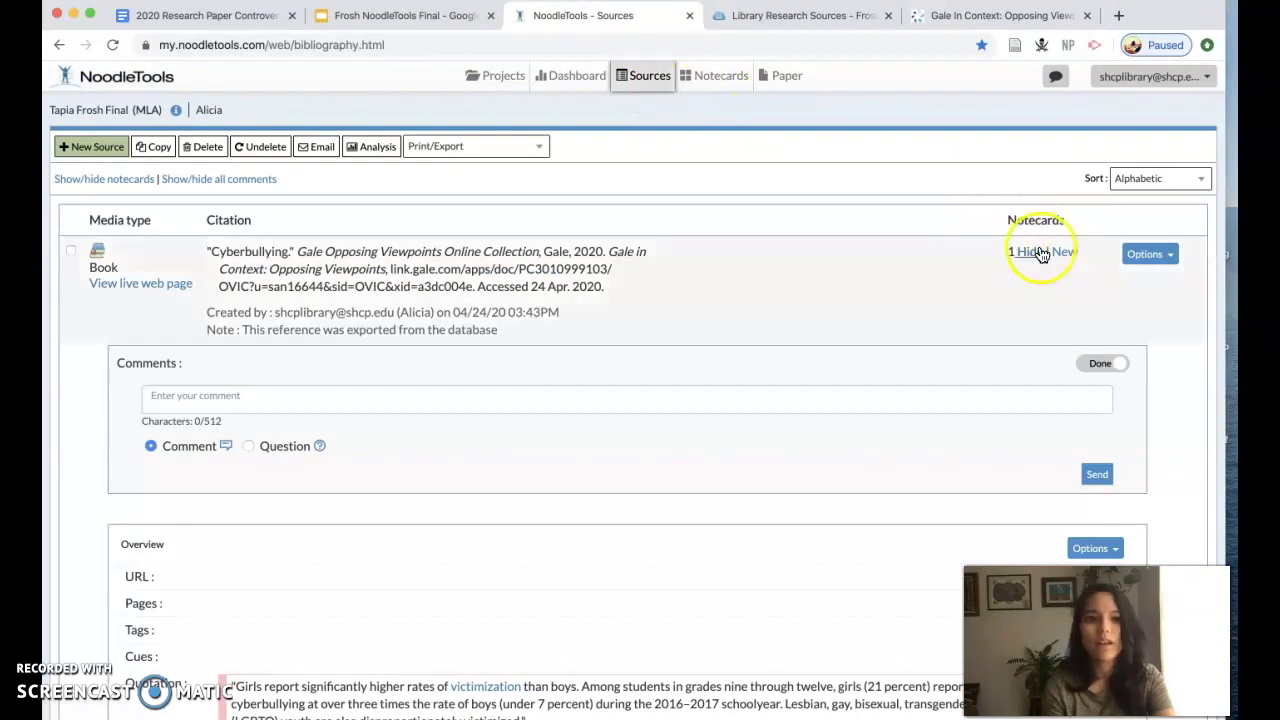
left_click(112, 44)
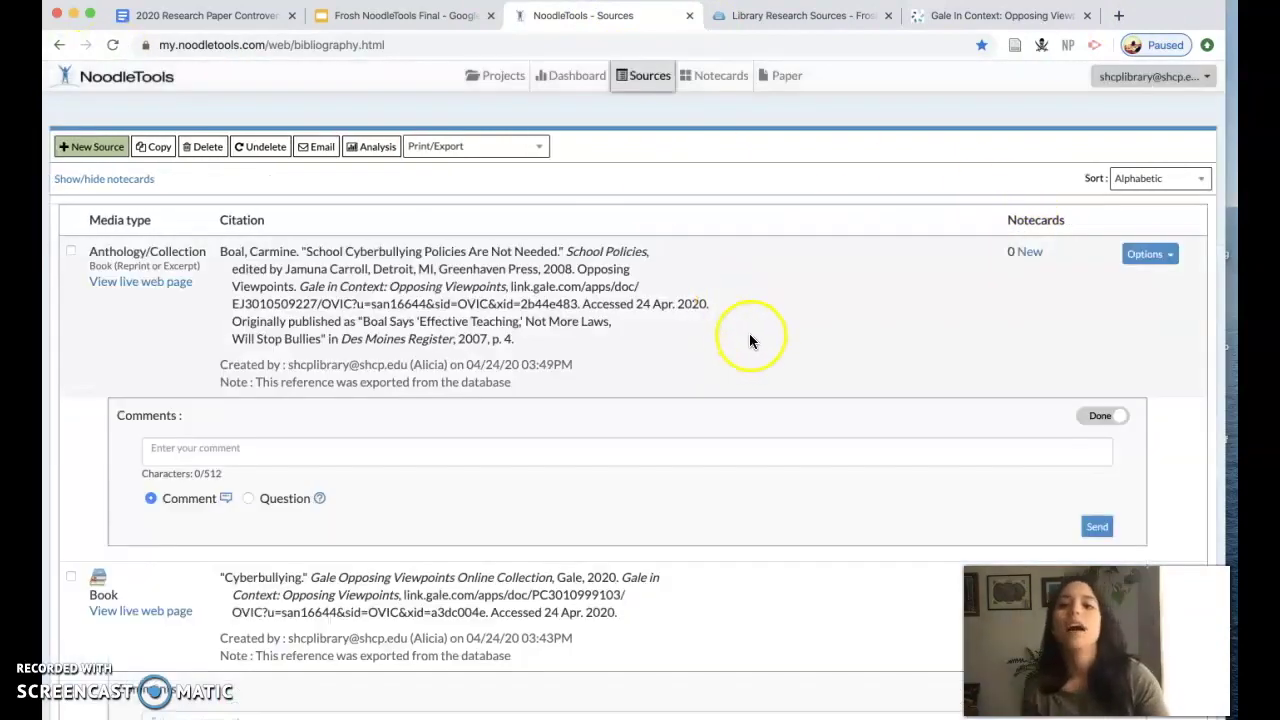
scroll(750, 334, "down", 3)
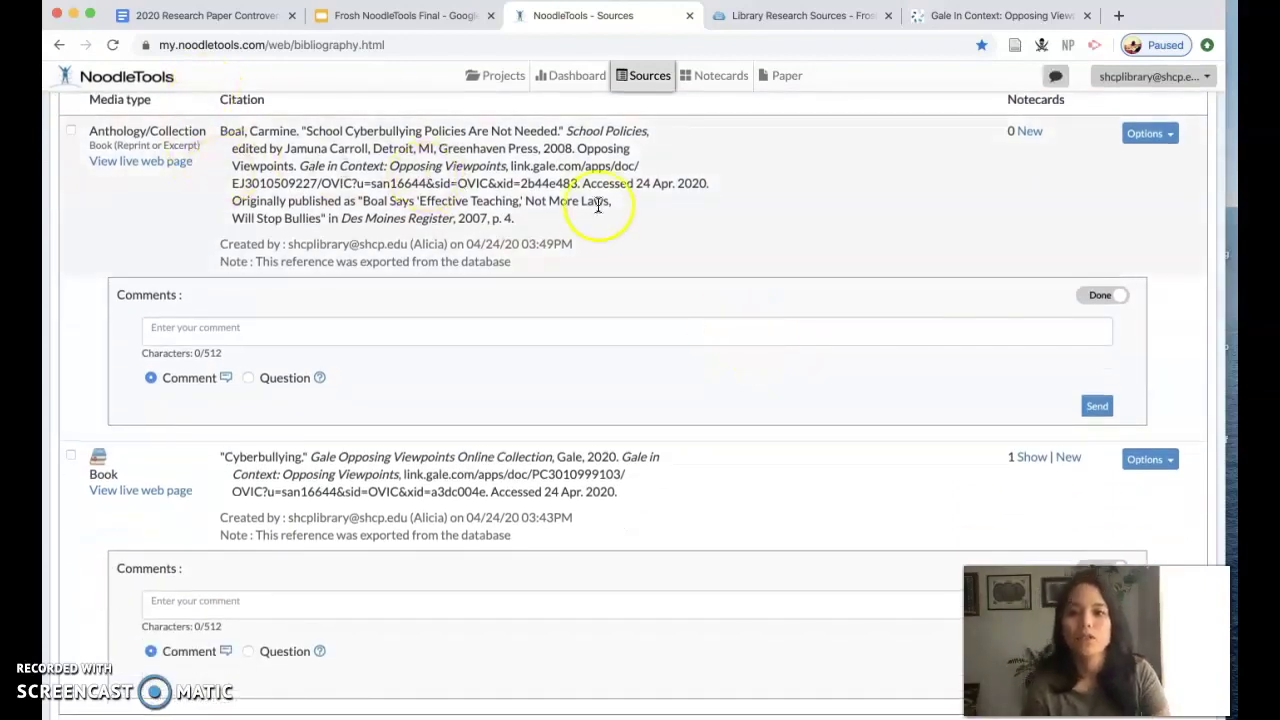
left_click_drag(576, 495, 134, 450)
left_click(514, 218)
left_click_drag(514, 218, 248, 133)
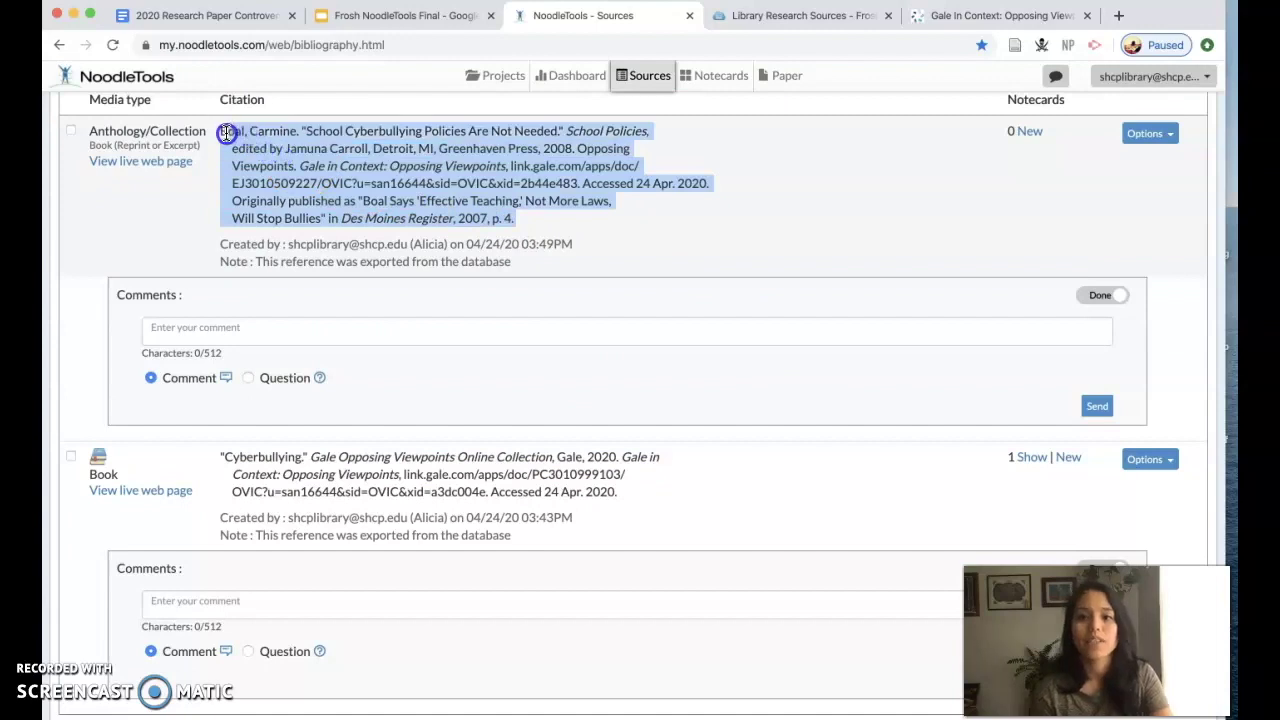
left_click(1030, 131)
- Title the new notecard 'Schools & Cyberbullying', leaving the direct quotation ready to fill
left_click(448, 118)
type("S")
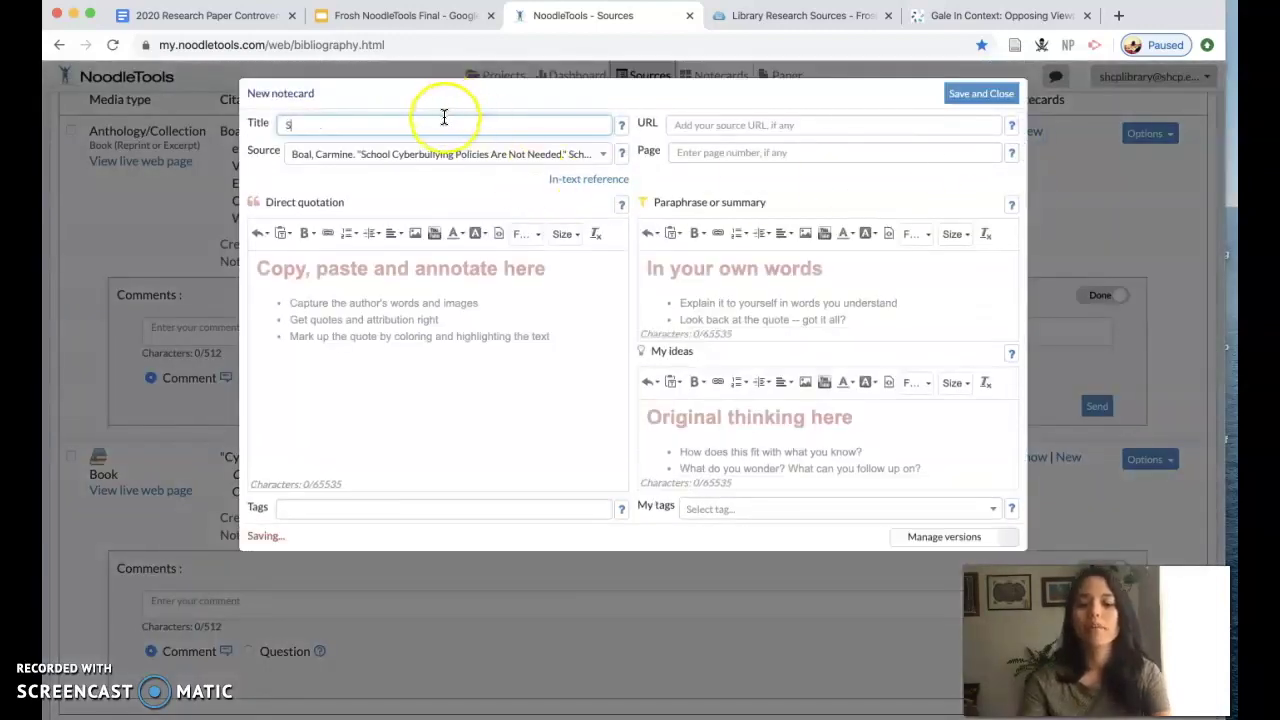
type("chools & Cyberb")
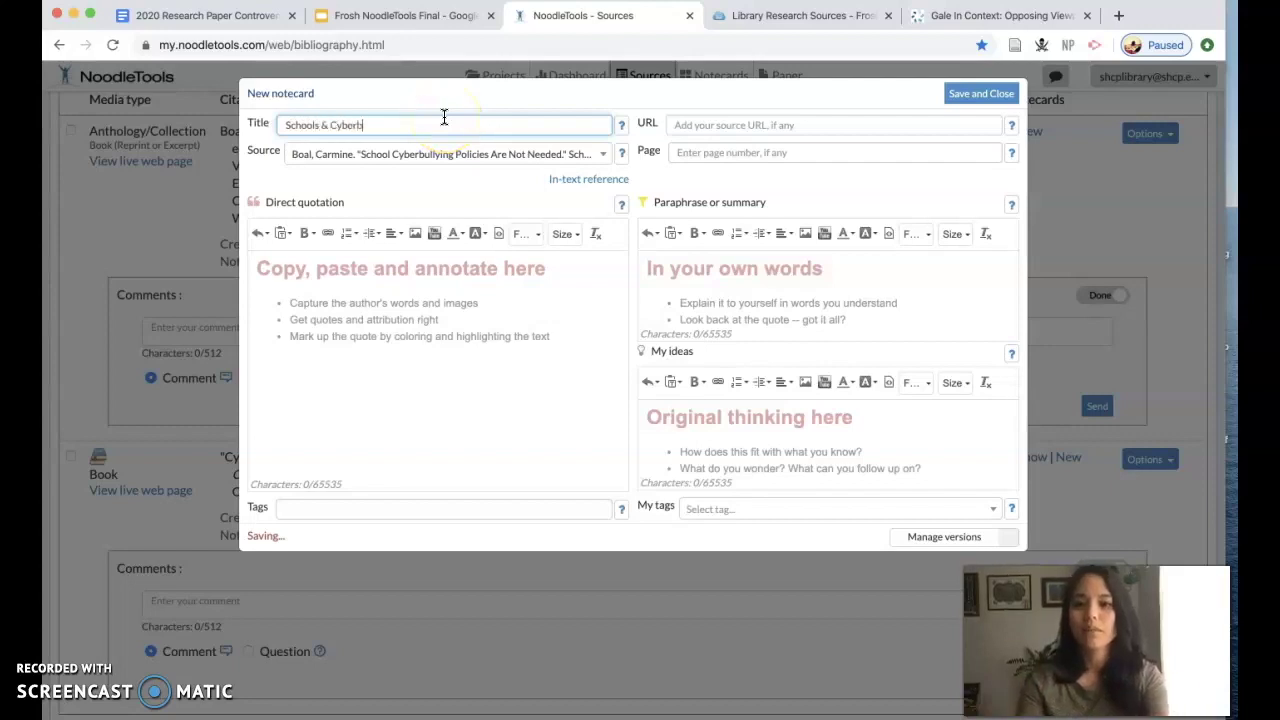
type("ullying")
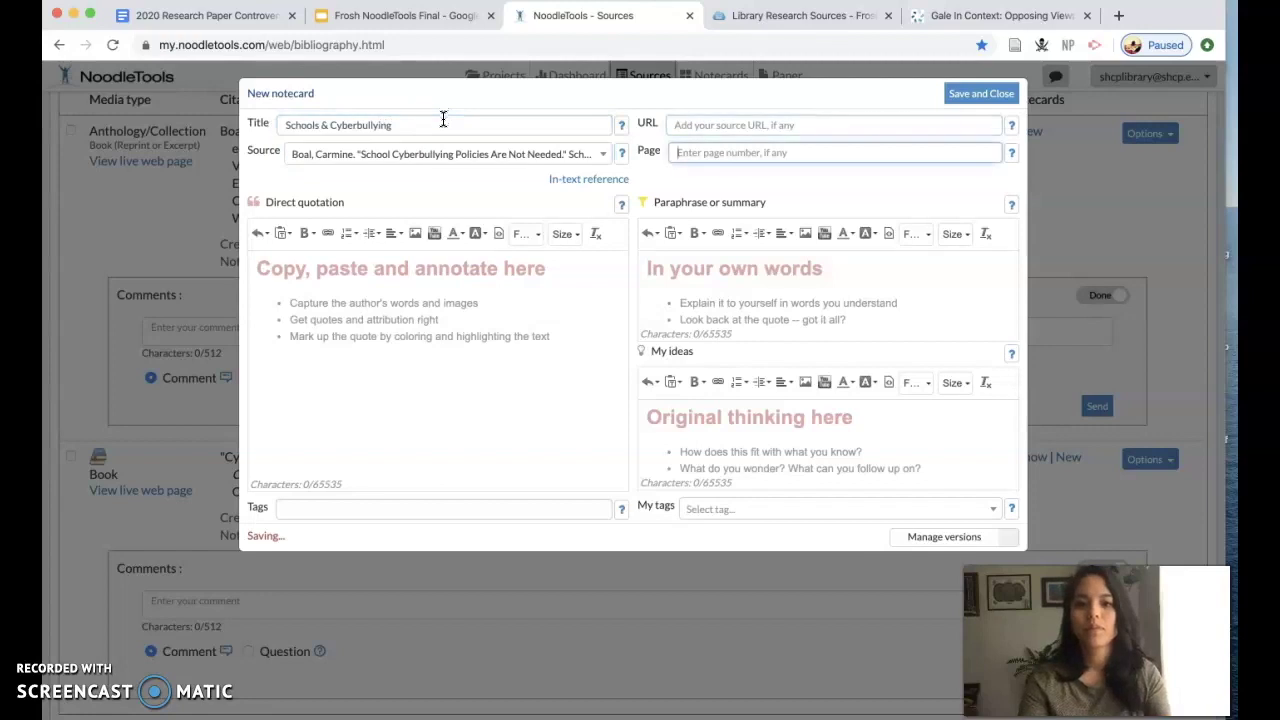
left_click(368, 347)
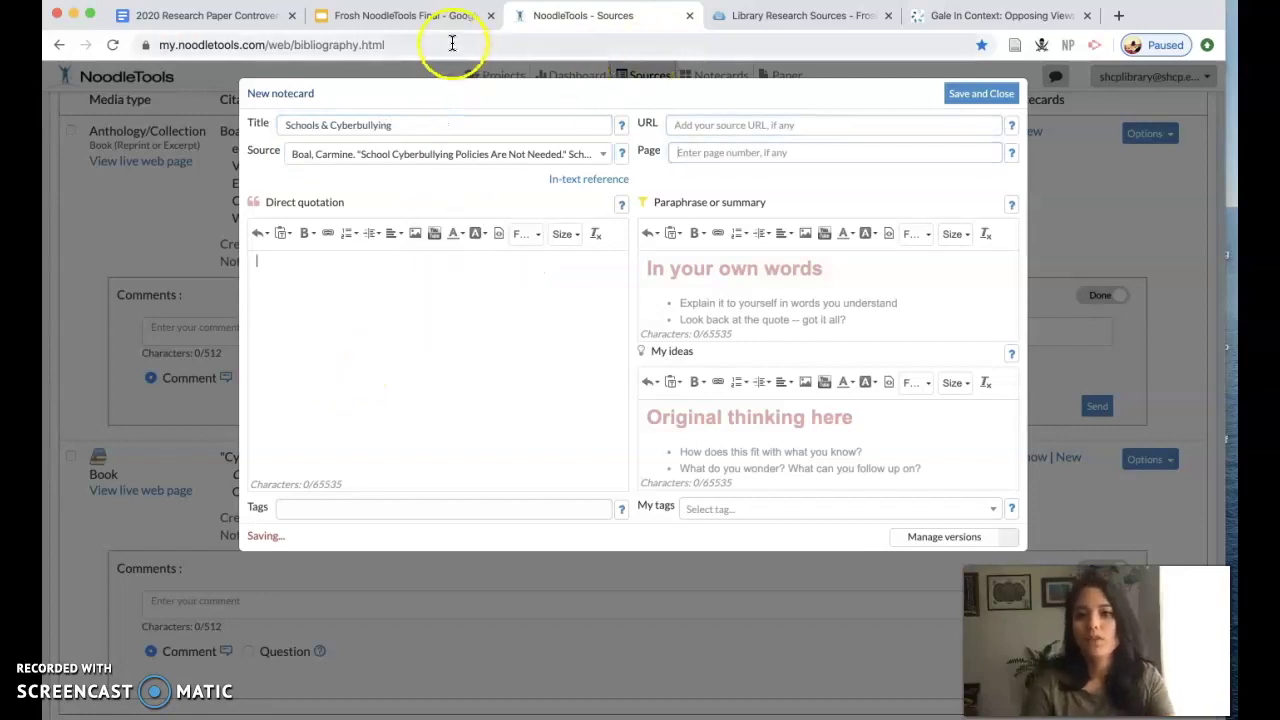
- Go back to the Gale essay, dismiss Citation Tools, and scroll to the quotable passage
left_click(995, 22)
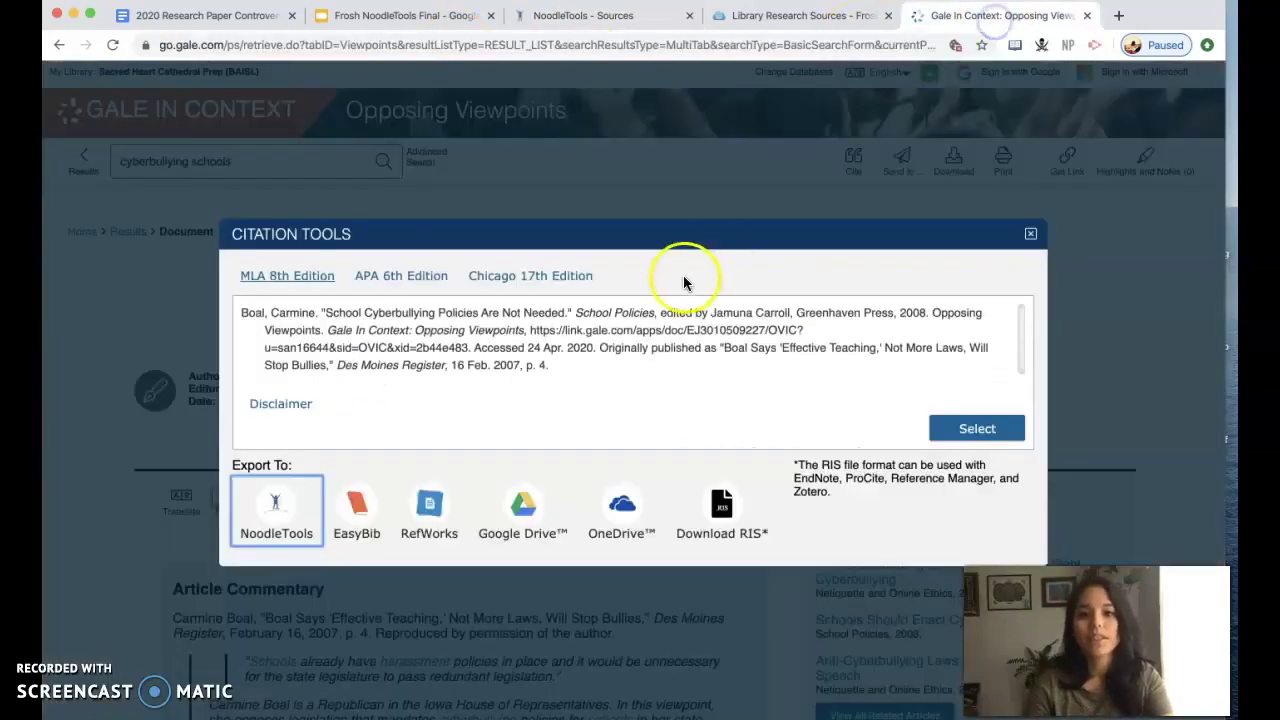
left_click(1029, 232)
scroll(608, 528, "down", 2)
scroll(608, 528, "down", 10)
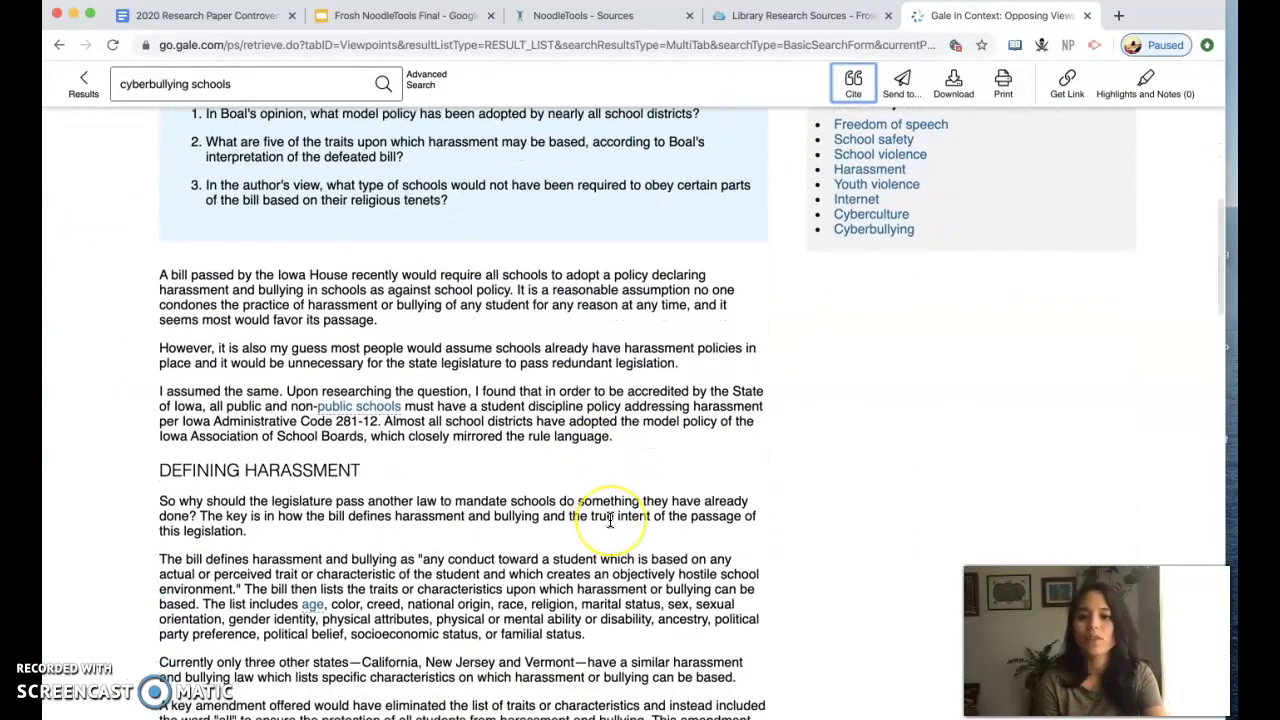
scroll(608, 525, "down", 4)
scroll(609, 520, "down", 4)
scroll(609, 520, "up", 3)
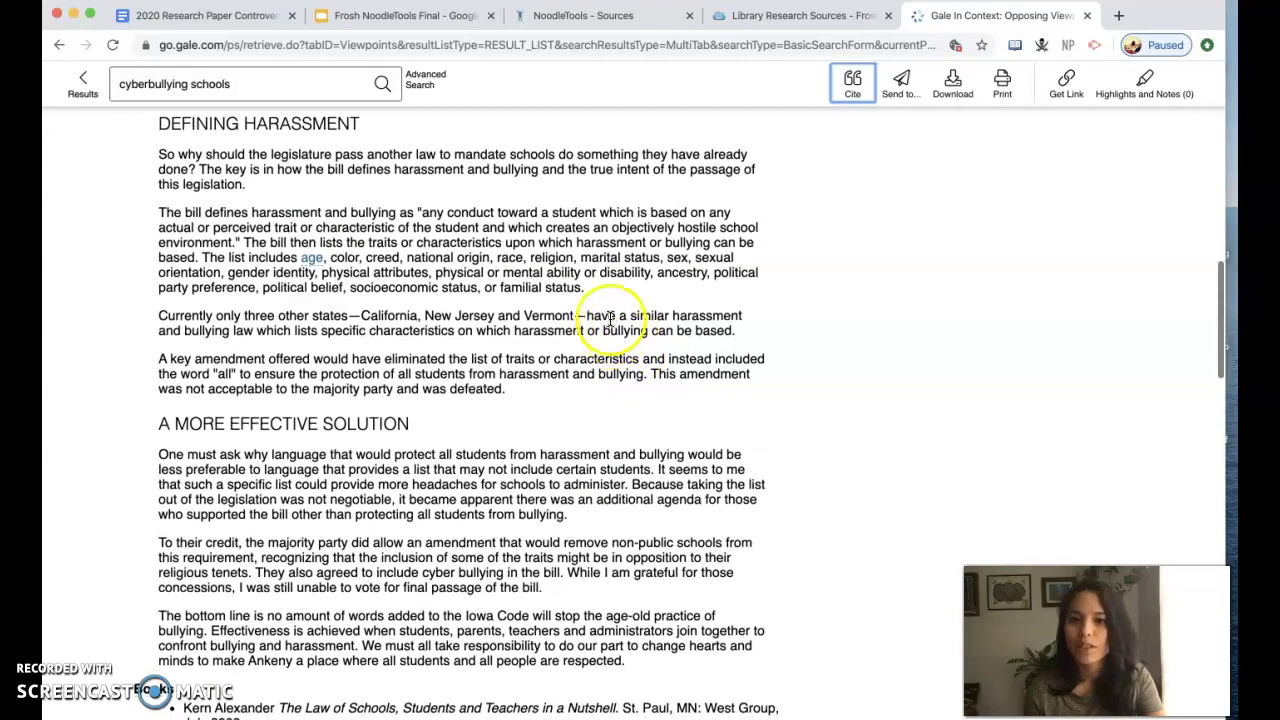
- Select the 'A key amendment' paragraph and return to the NoodleTools notecard
left_click_drag(585, 291, 543, 291)
scroll(543, 291, "down", 1)
left_click(543, 282)
scroll(340, 335, "up", 1)
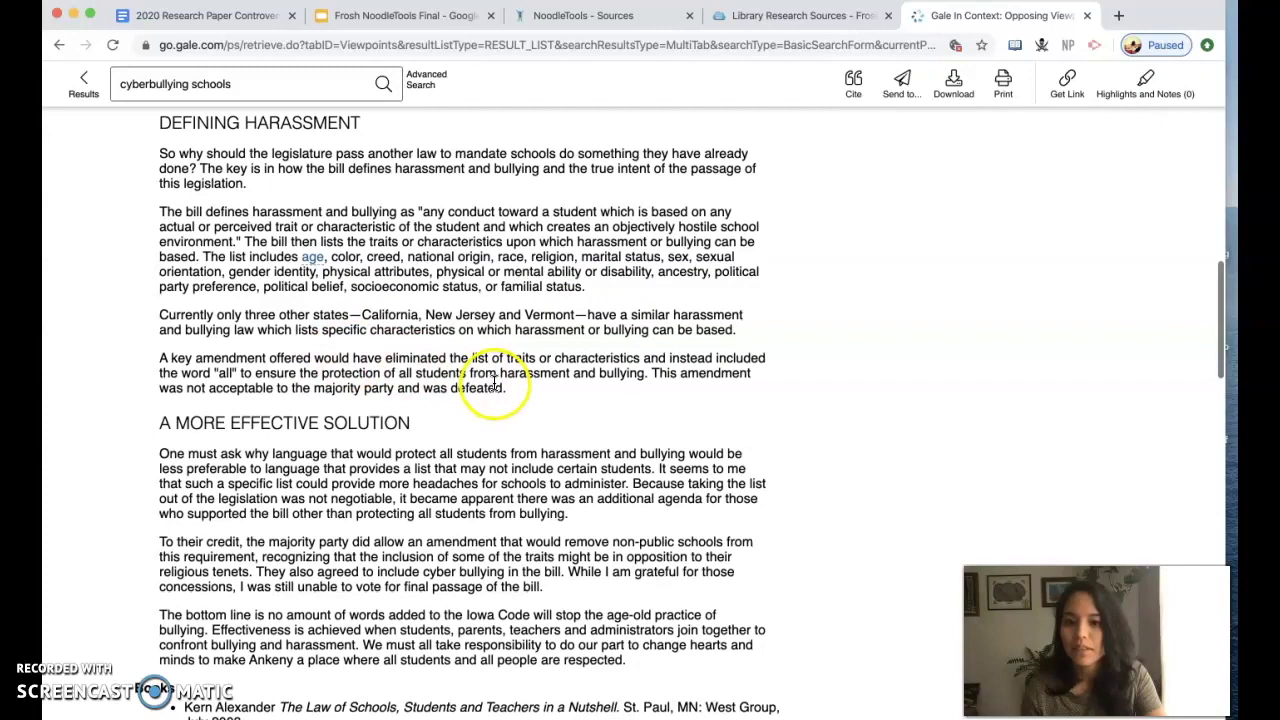
scroll(515, 397, "up", 1)
left_click_drag(515, 397, 160, 362)
scroll(163, 362, "down", 1)
left_click(649, 390)
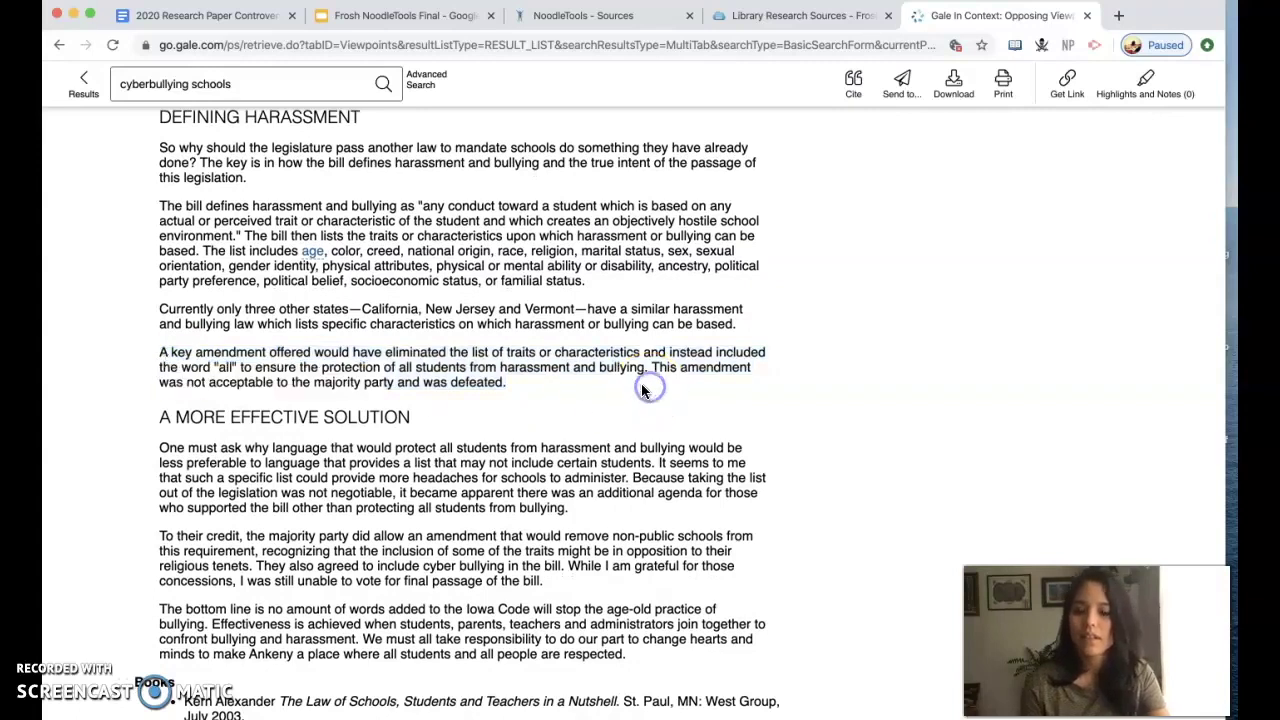
left_click_drag(557, 386, 159, 353)
key("super+c")
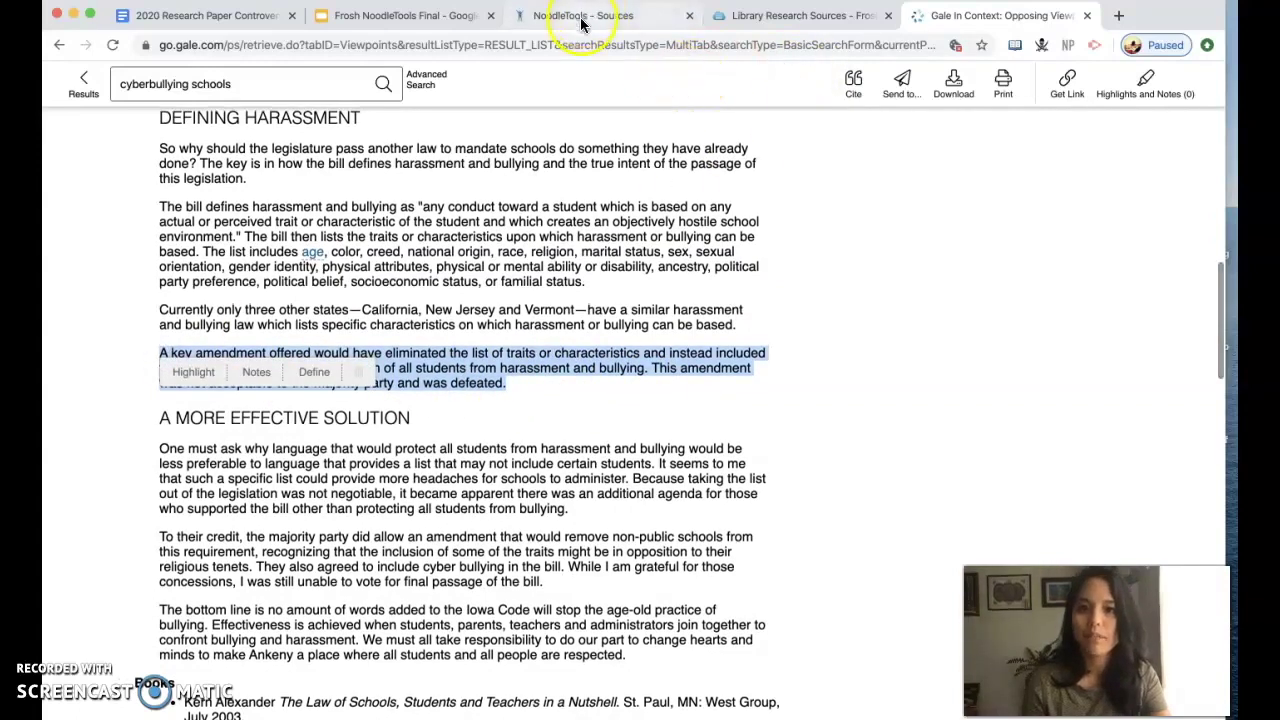
left_click(585, 16)
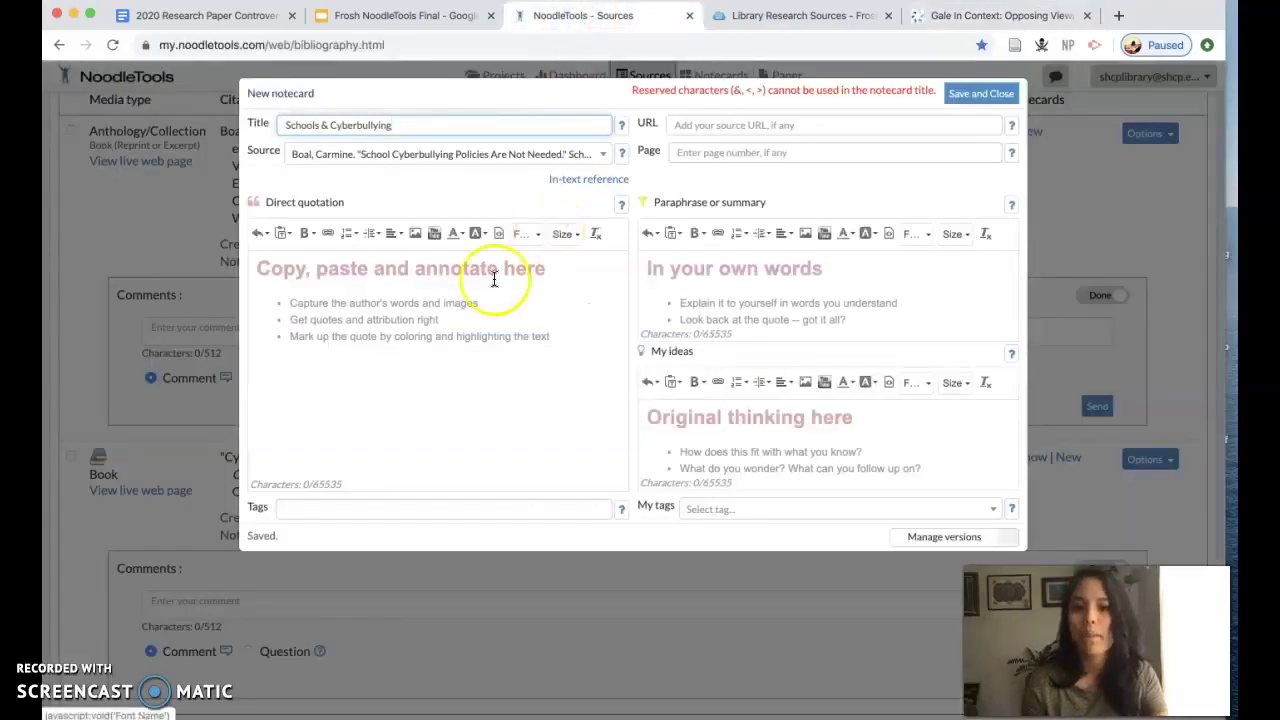
- Change the notecard title to 'Schools and Cyberbullying'
left_click(322, 125)
key("BackSpace")
type("and")
- Paste the key-amendment paragraph as the direct quotation and save the notecard
left_click(366, 339)
key("super+v")
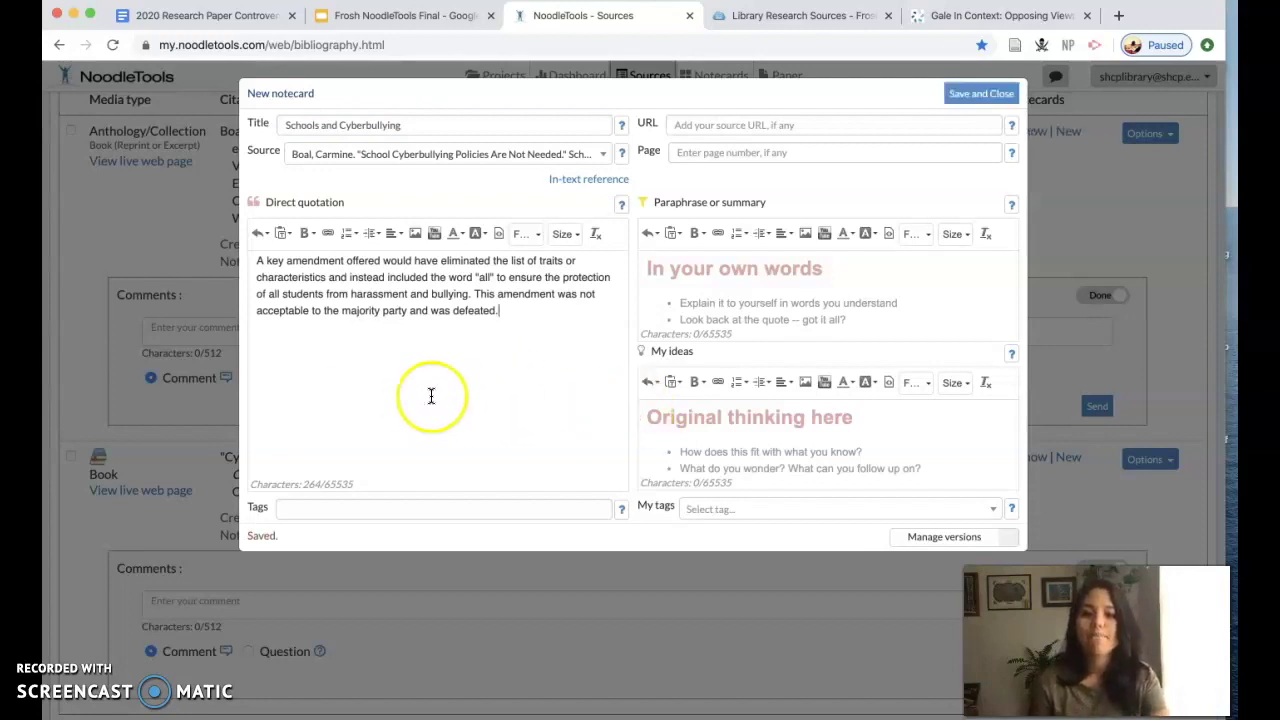
left_click(671, 446)
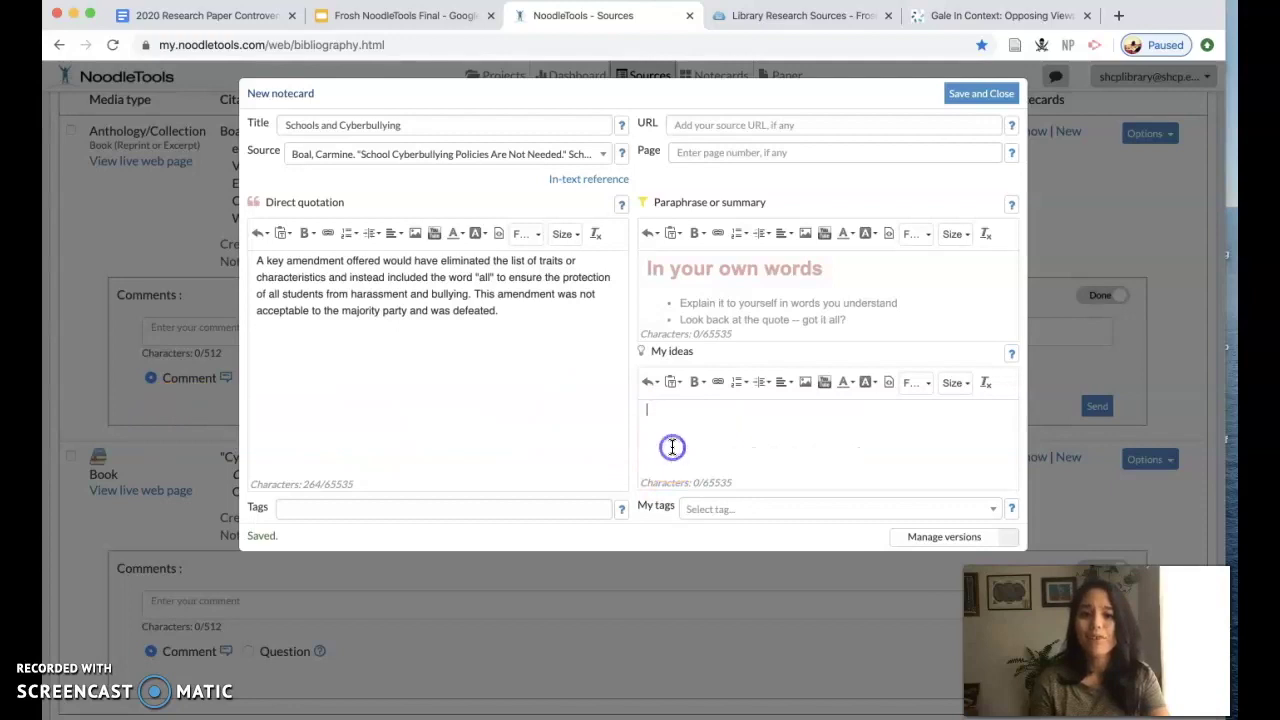
left_click(958, 98)
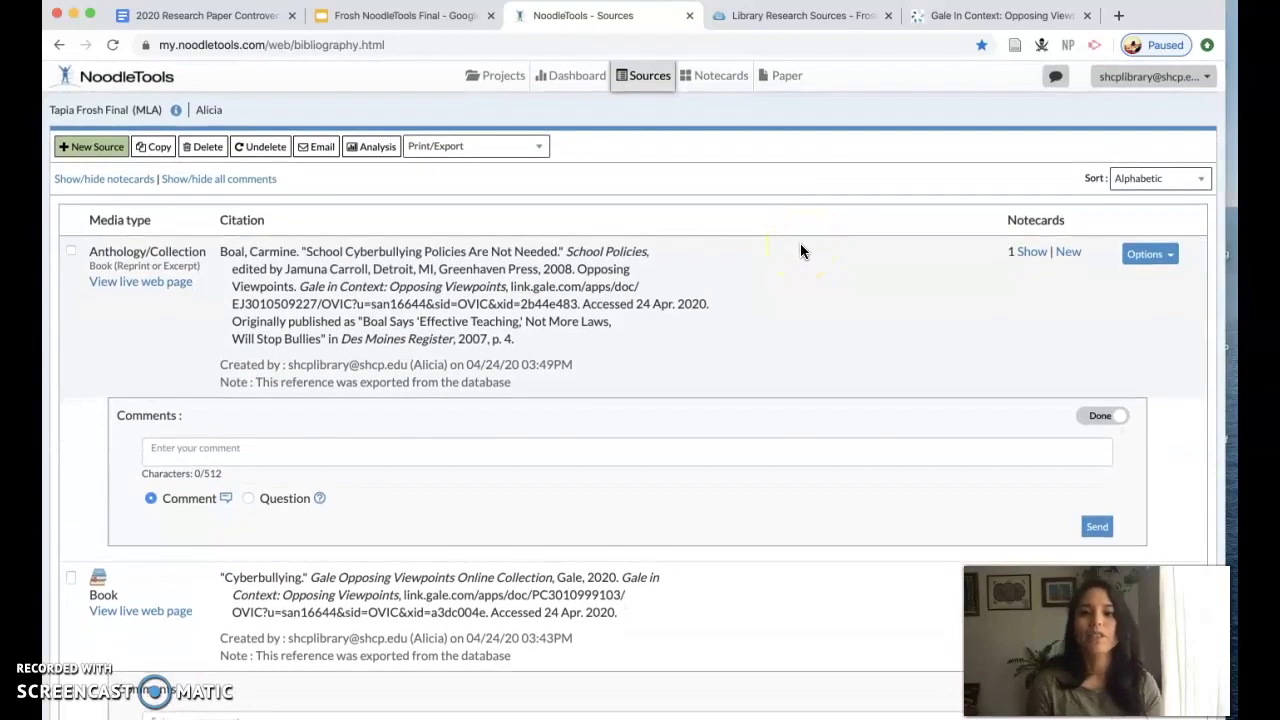
scroll(797, 315, "down", 2)
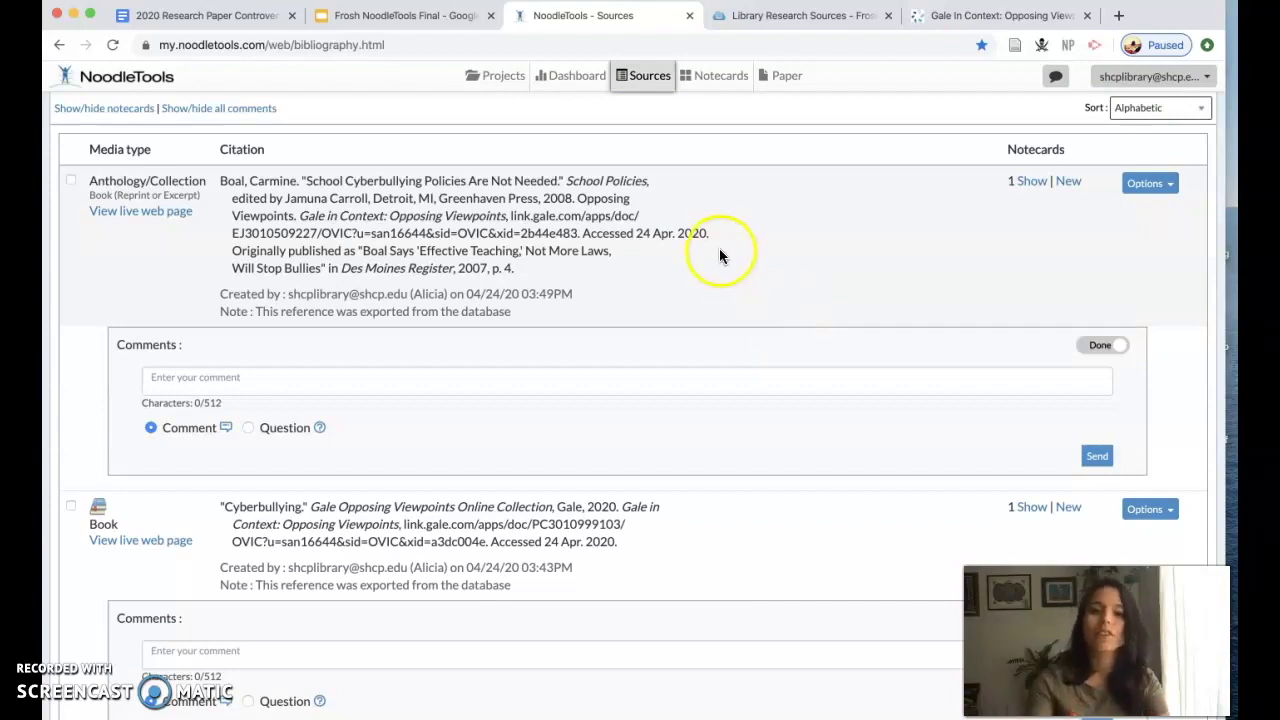
left_click_drag(222, 181, 520, 294)
left_click_drag(222, 507, 617, 541)
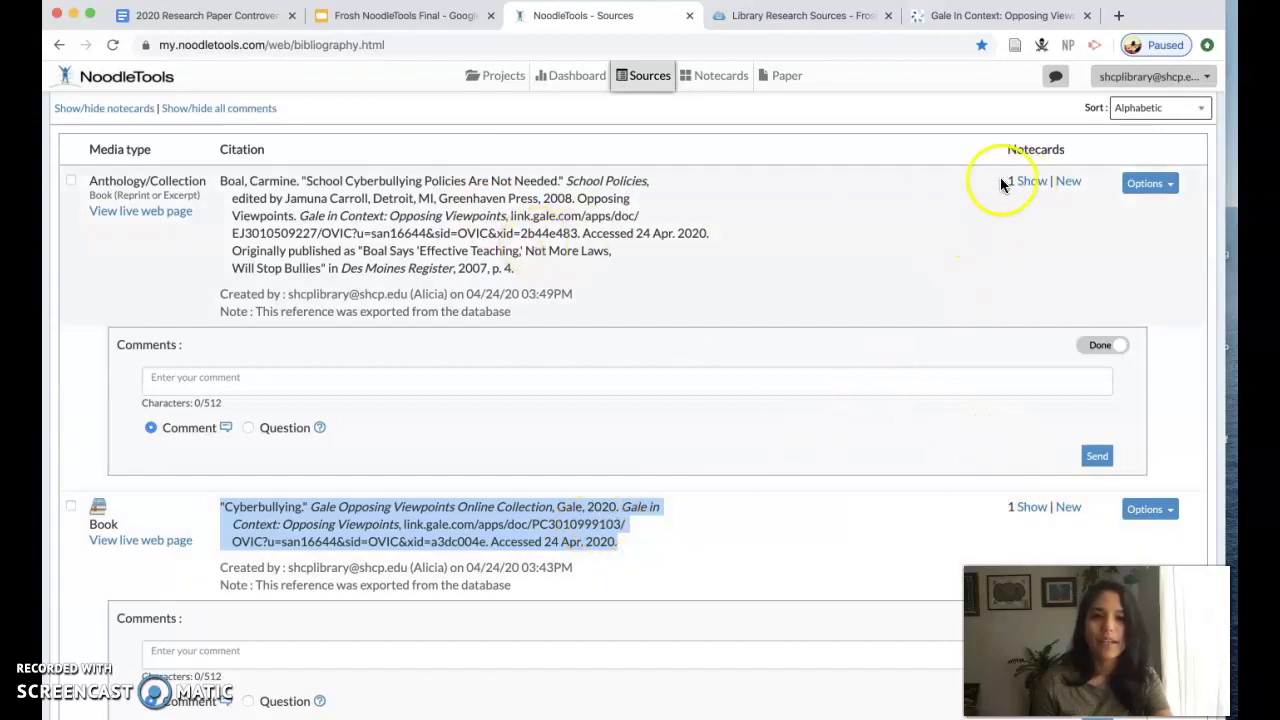
left_click(1030, 509)
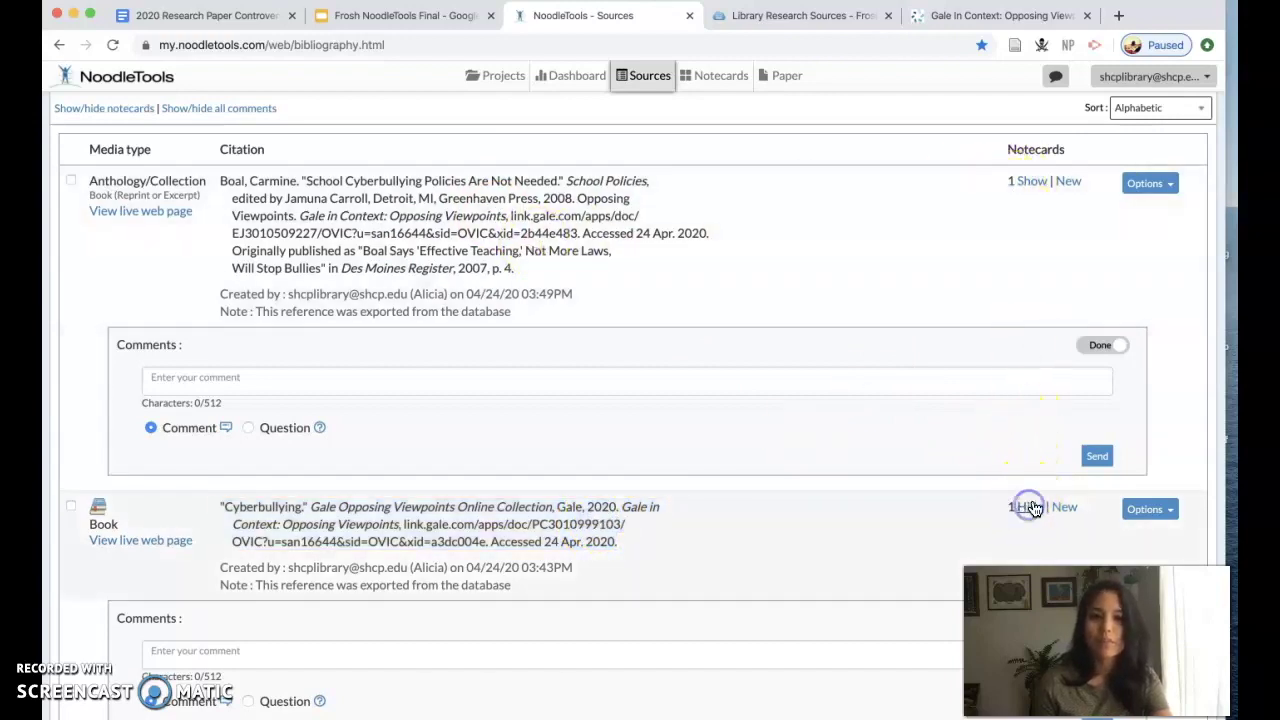
scroll(673, 515, "down", 1)
scroll(673, 509, "down", 5)
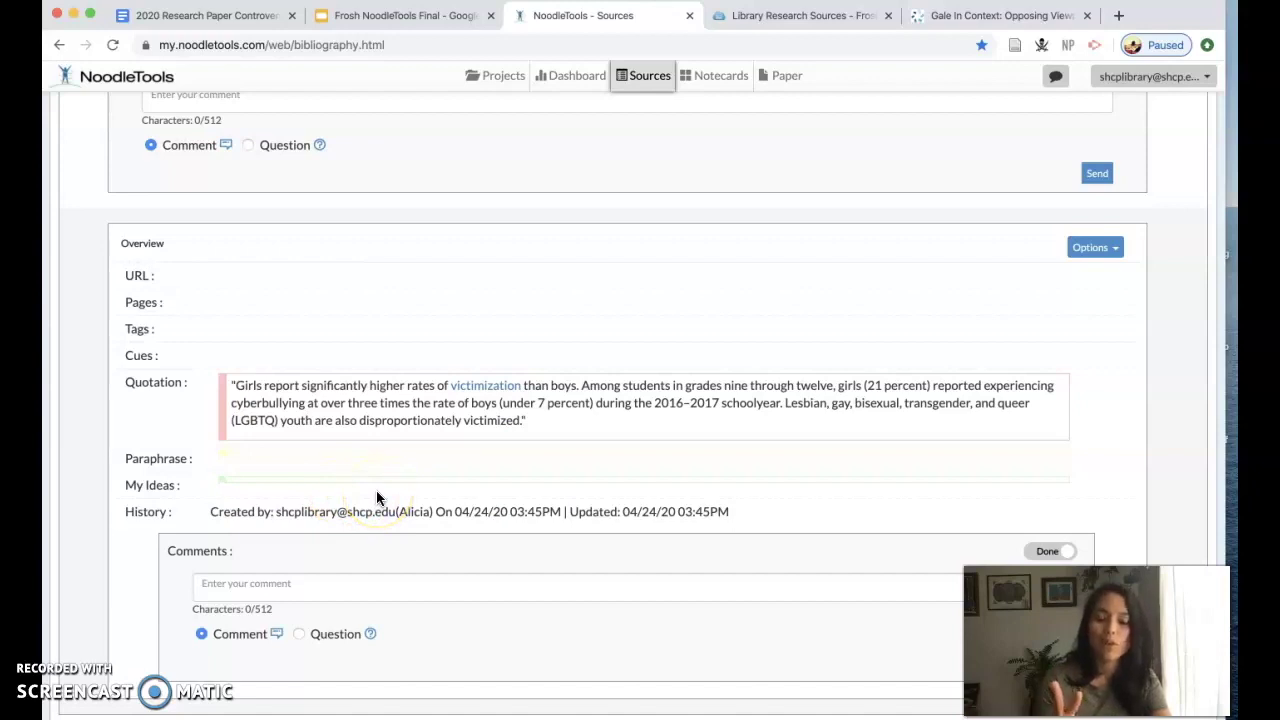
scroll(561, 450, "up", 3)
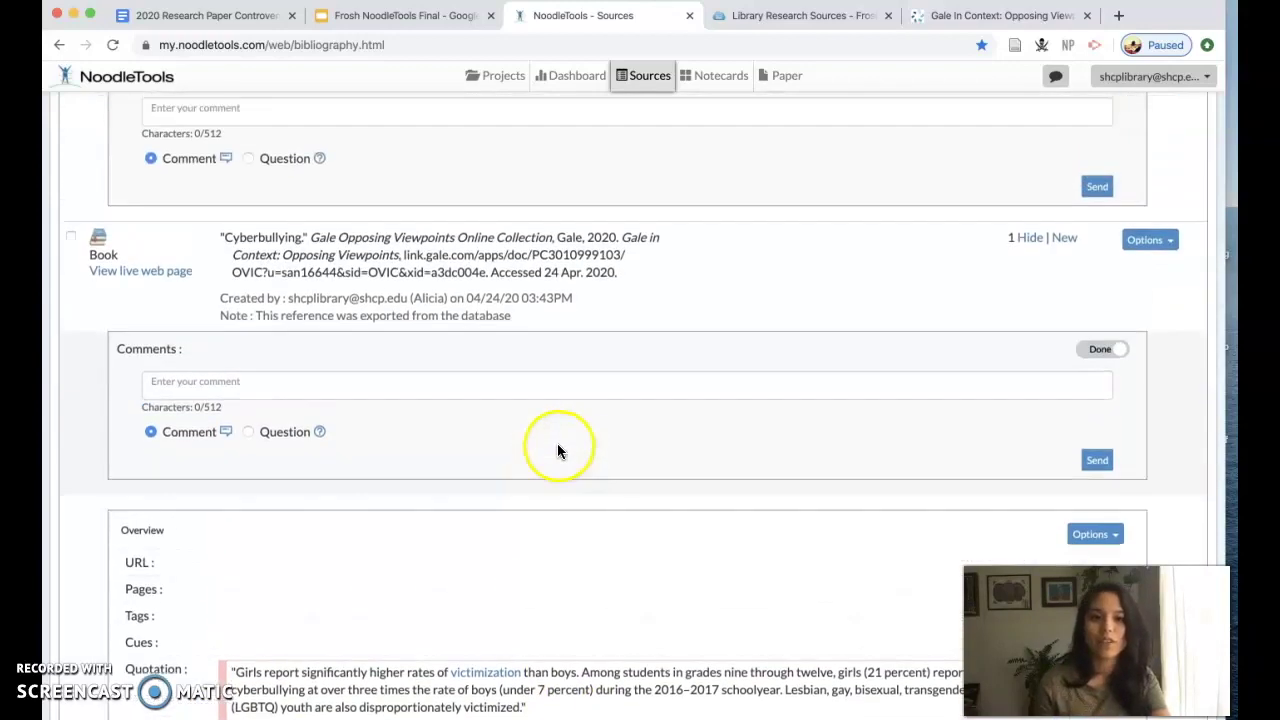
left_click(1013, 252)
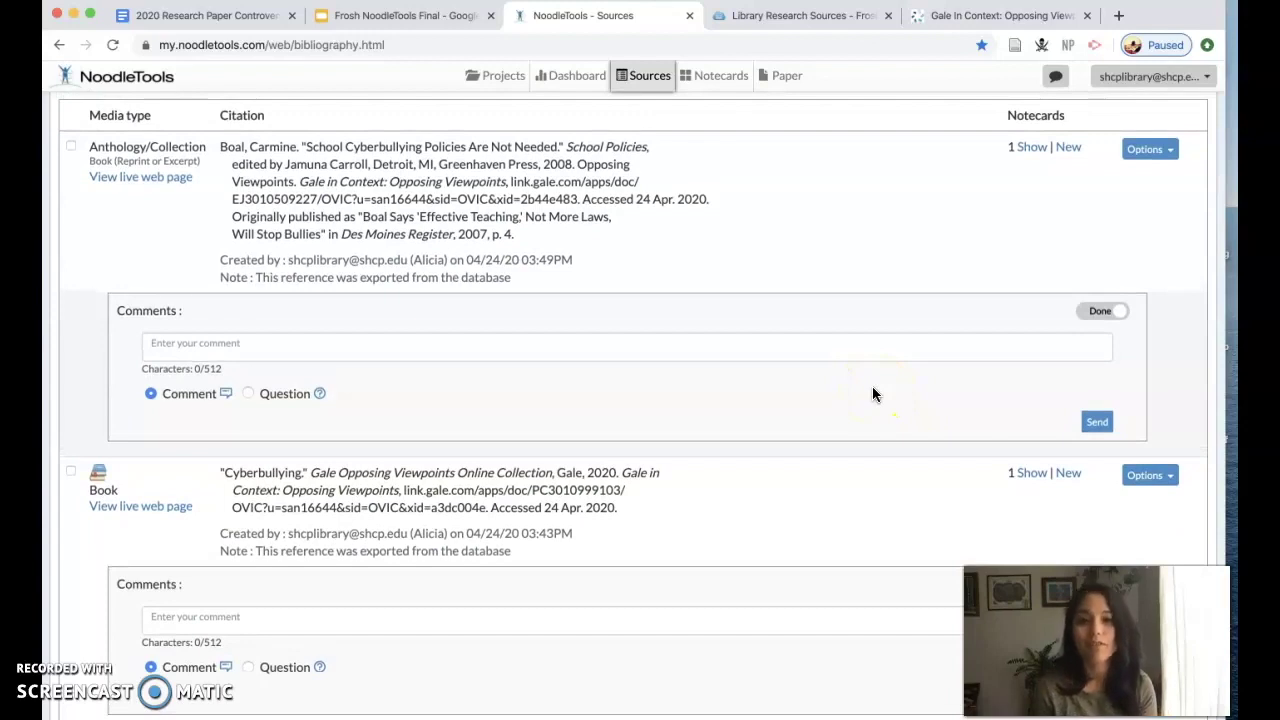
- Reveal the Boal source's Schools and Cyberbullying notecard and open it for editing
left_click(1035, 150)
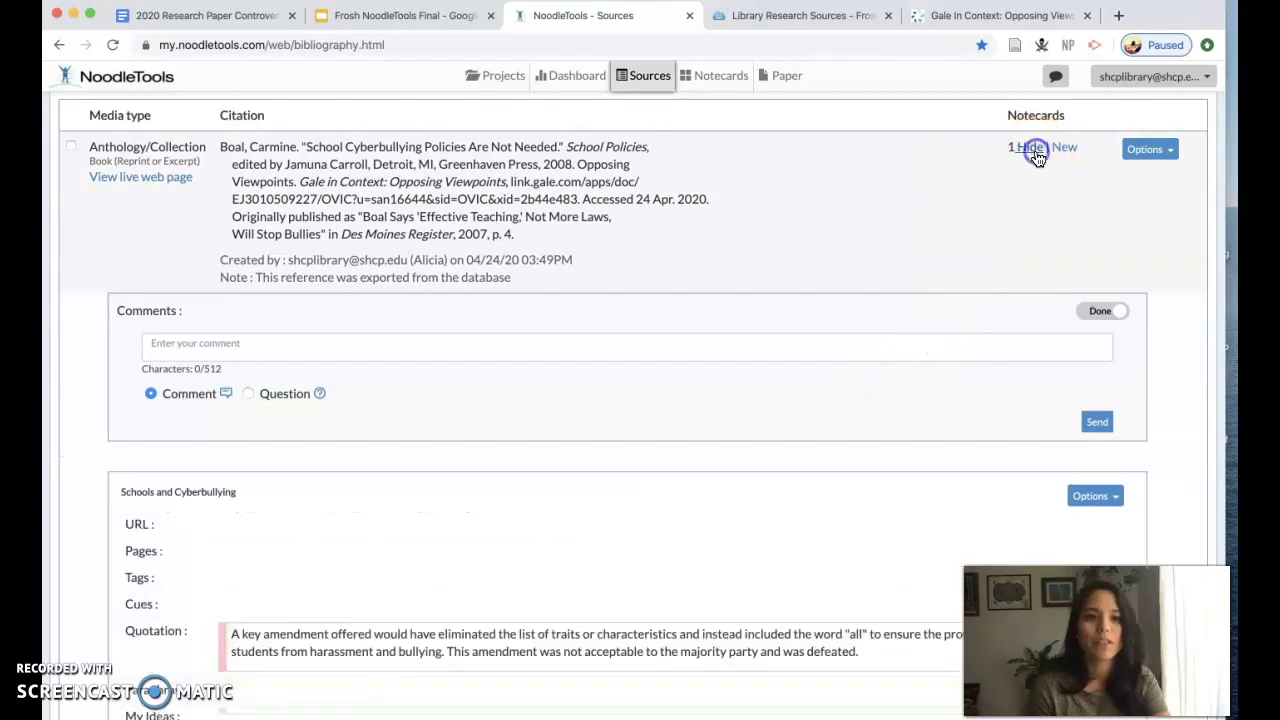
scroll(1002, 290, "down", 2)
left_click(1094, 373)
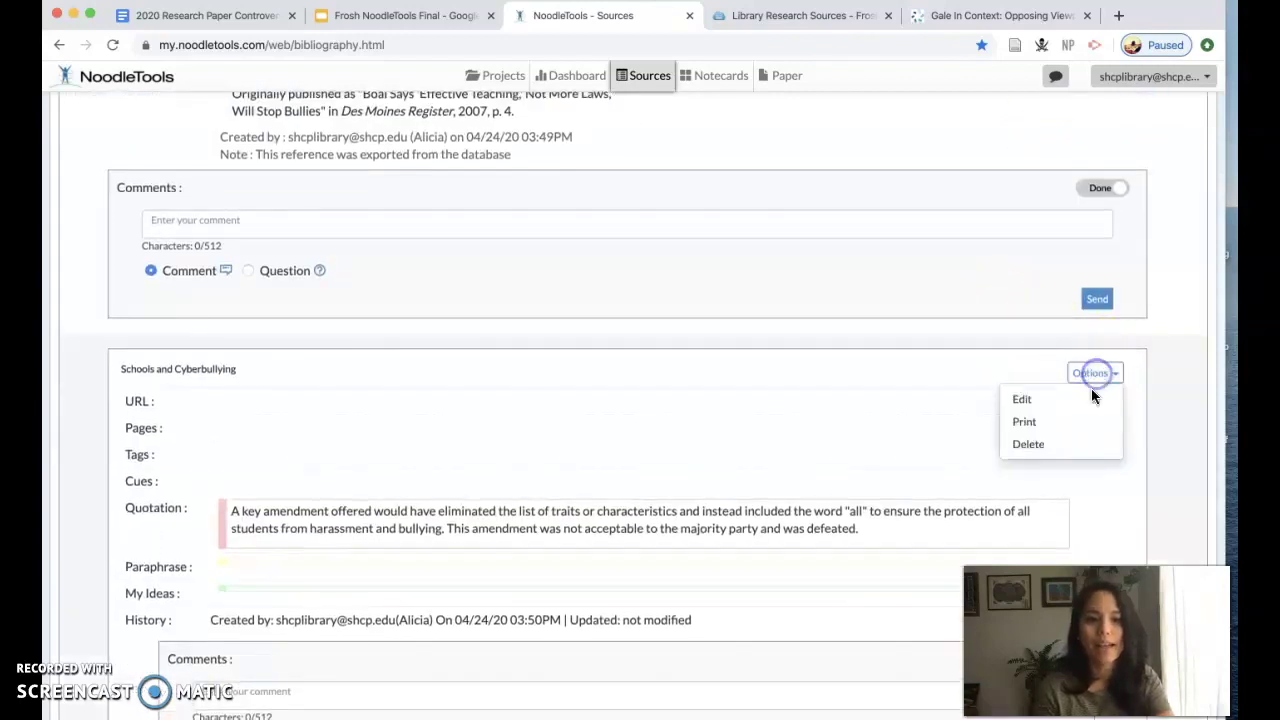
left_click(1090, 399)
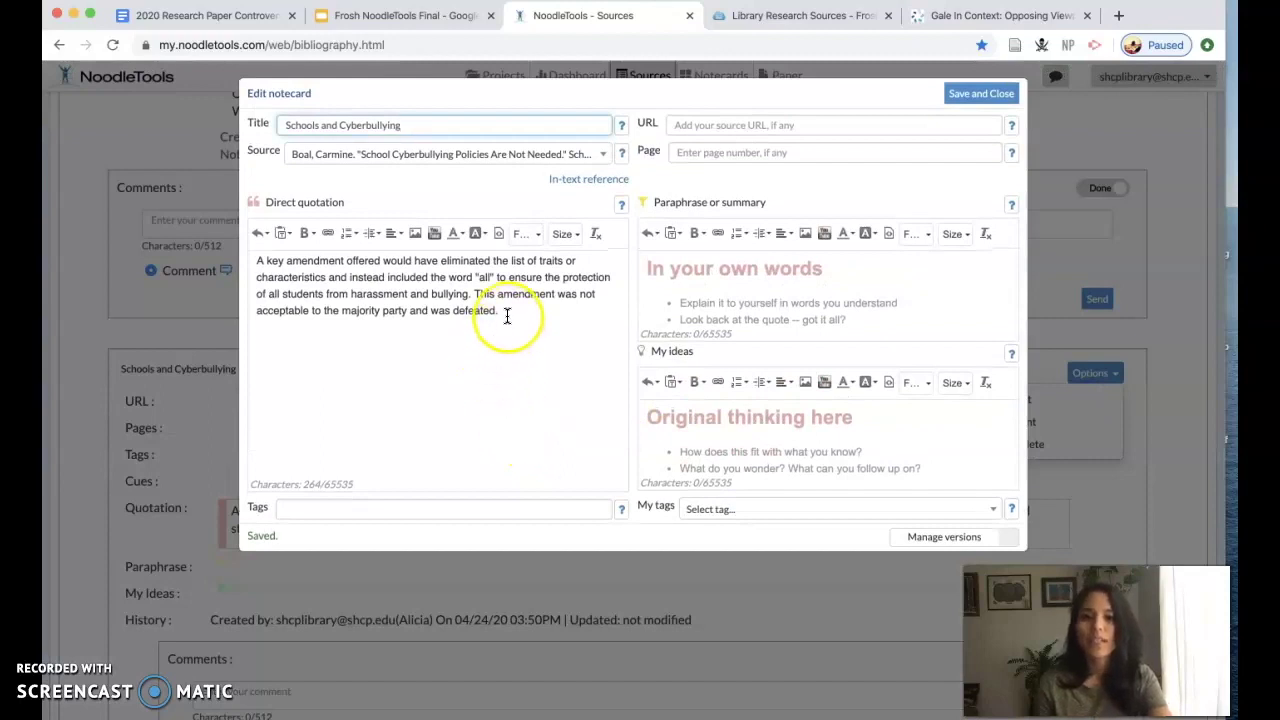
- Review the quotation and paraphrase area, then return to the Frosh NoodleTools Final slides
left_click_drag(509, 313, 257, 262)
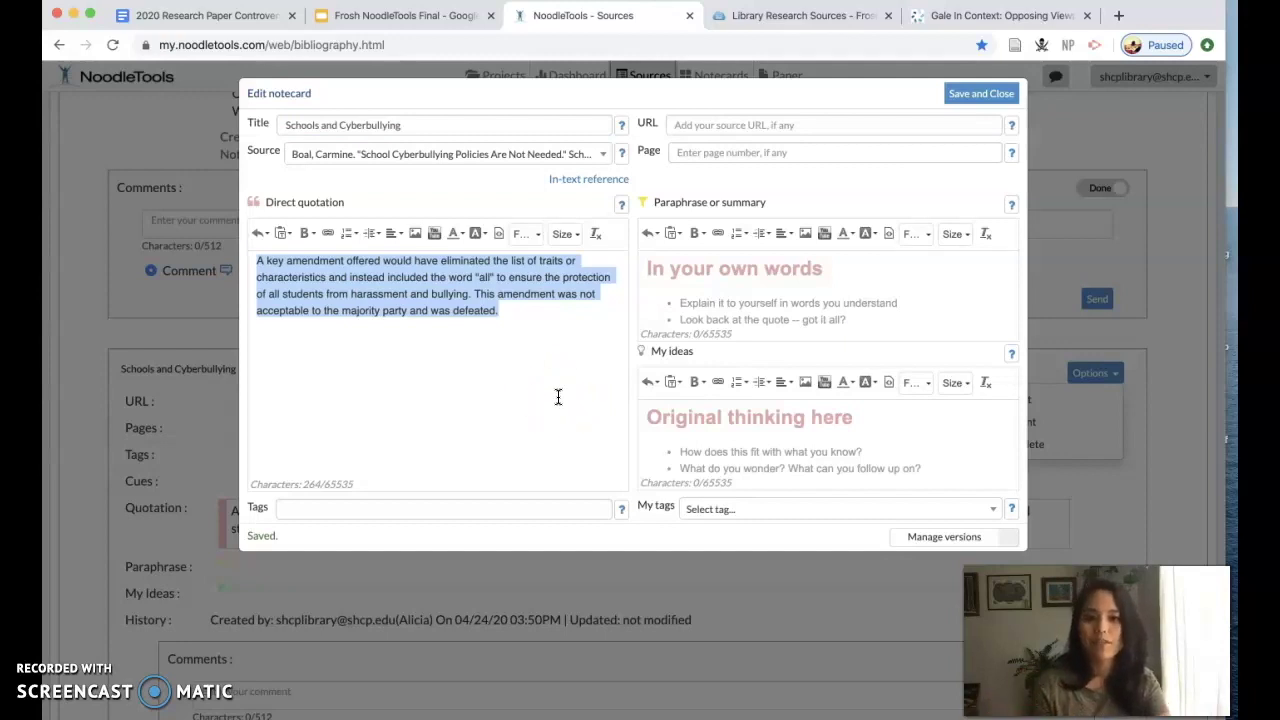
left_click(739, 291)
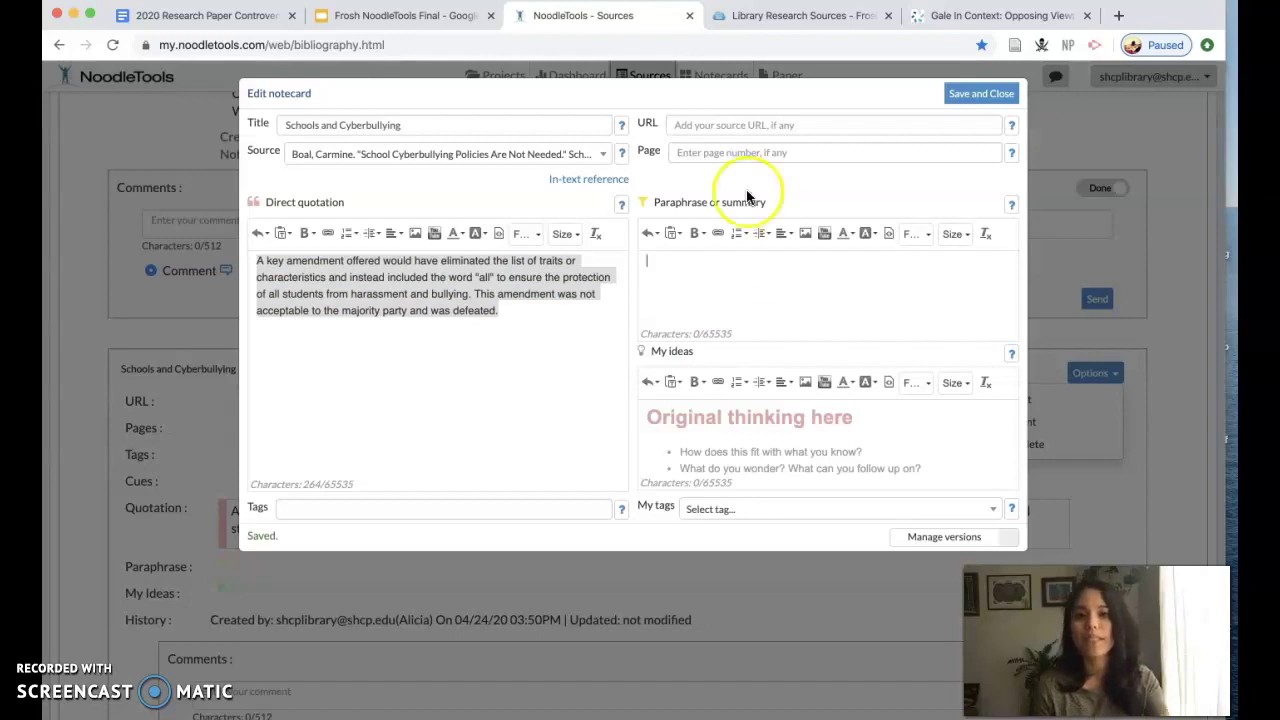
left_click(423, 15)
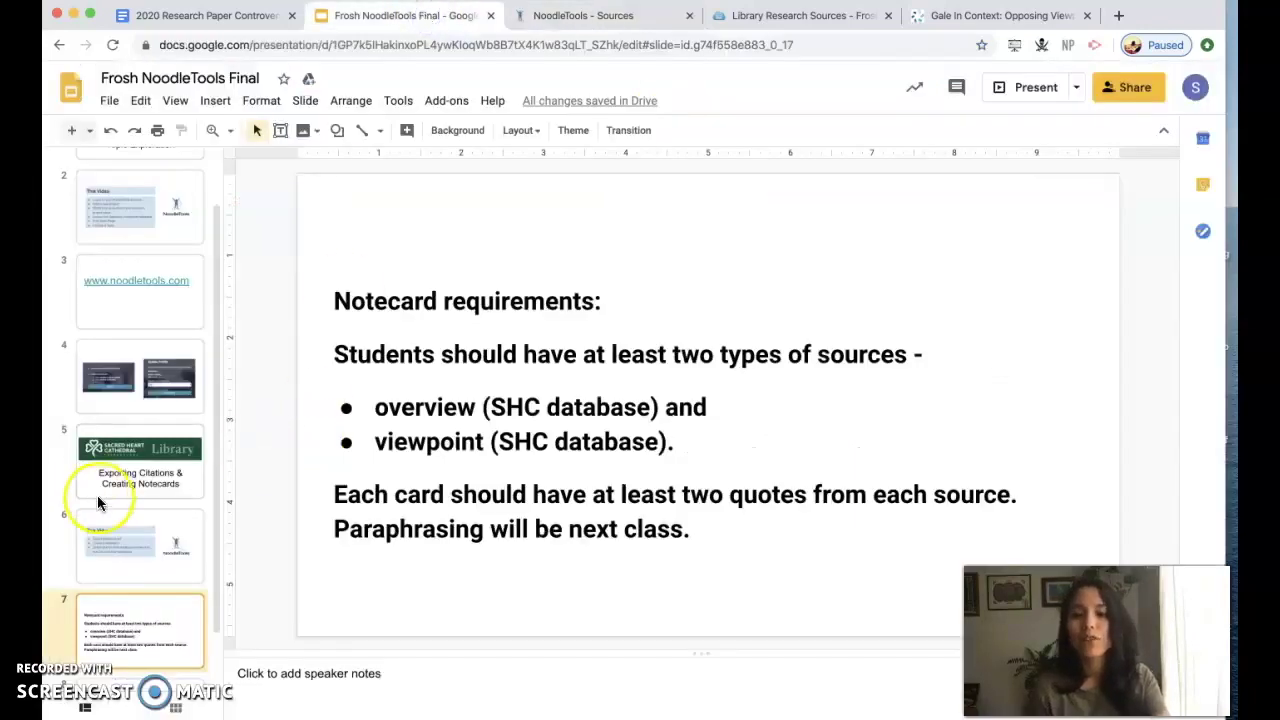
- Display slide 8, which lists the librarians' contact e-mail addresses
scroll(103, 508, "down", 2)
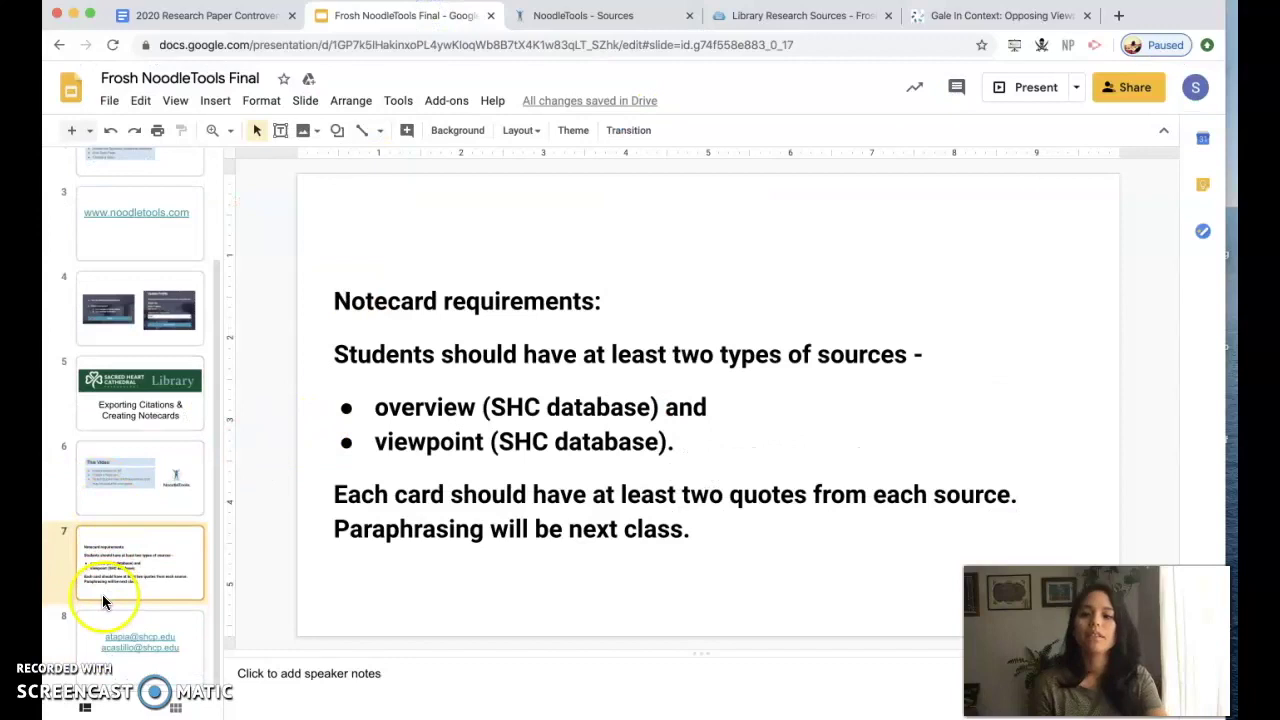
left_click(156, 634)
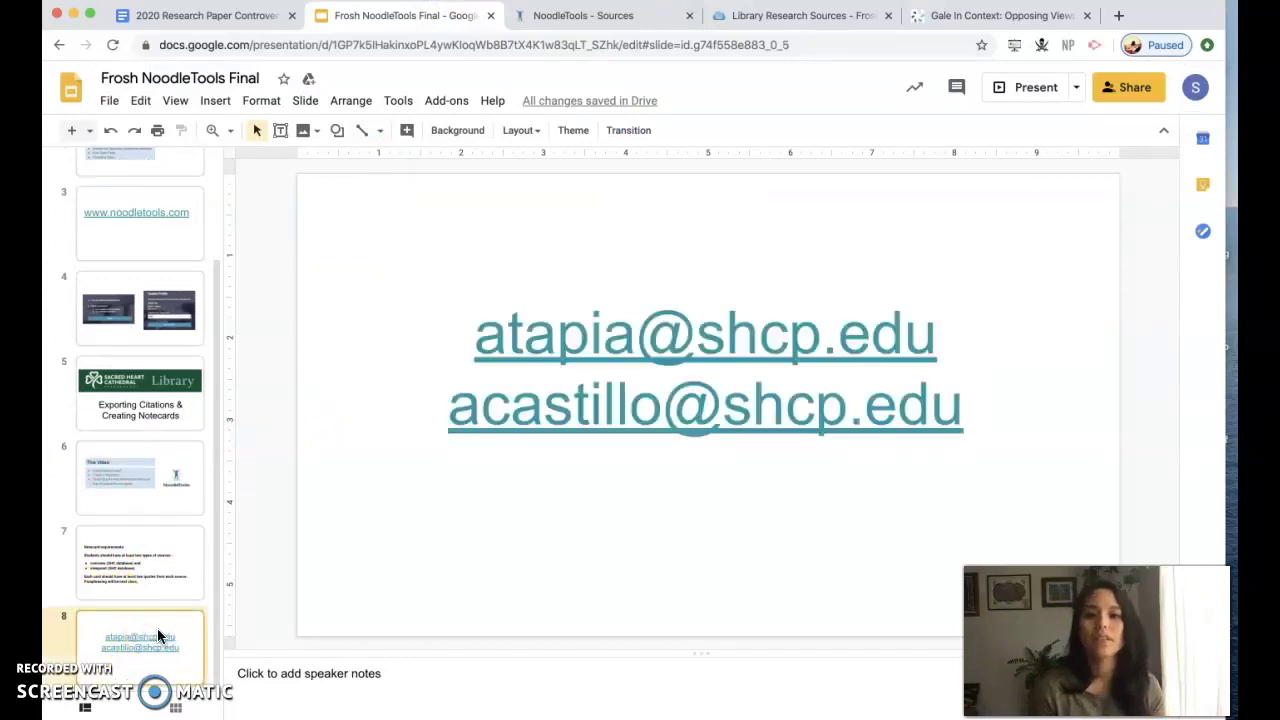